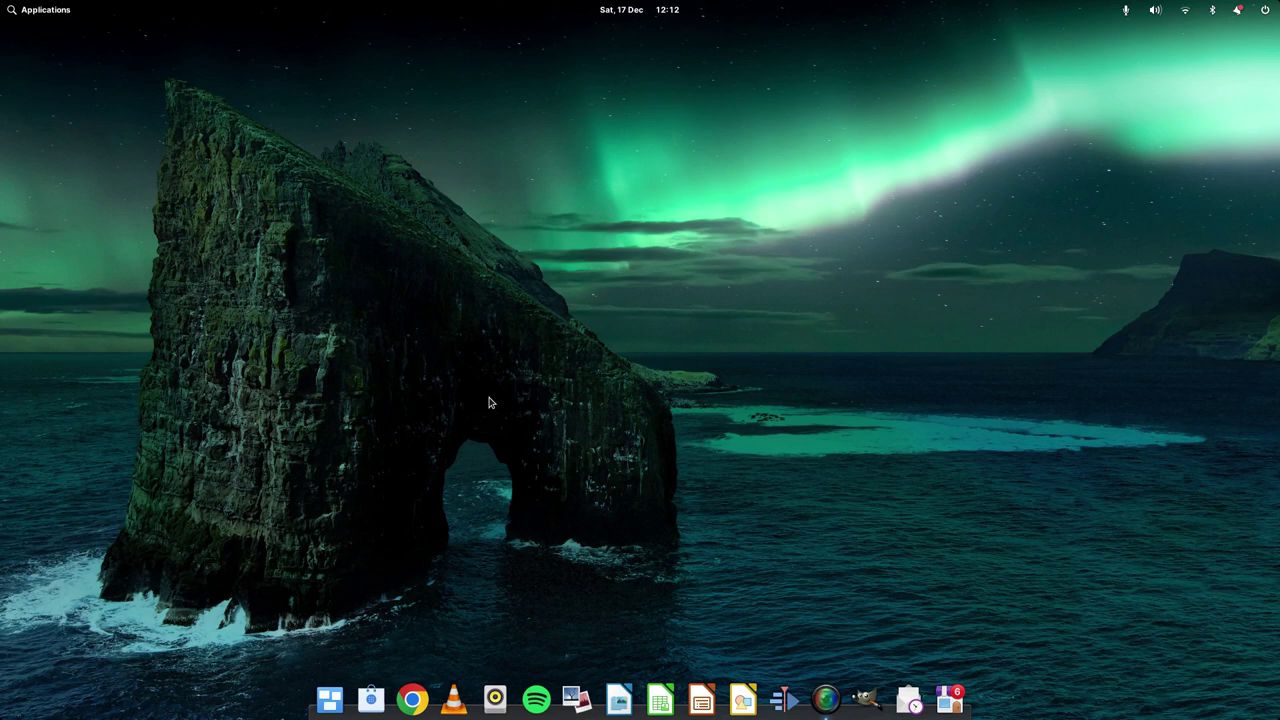
Step: Open Google Chrome and decline the trial of its new privacy and ad features
{"action": "left_click", "coordinate": [411, 702]}
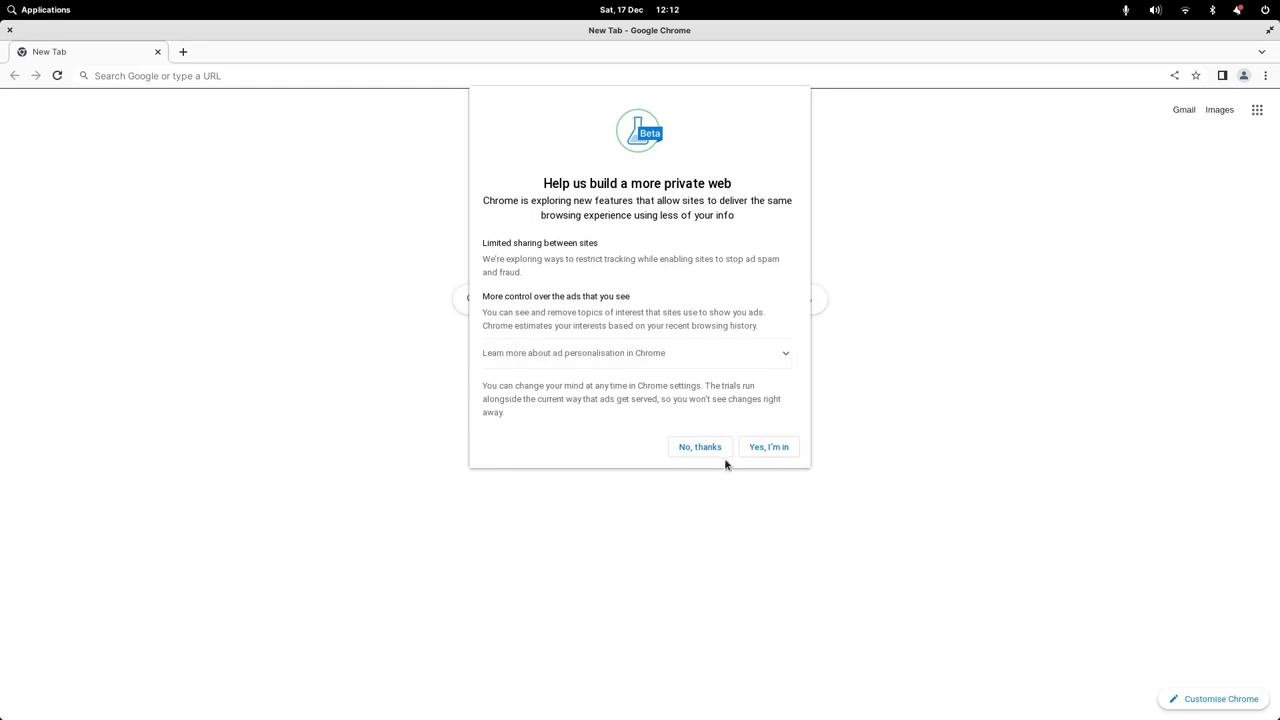
{"action": "left_click", "coordinate": [708, 448]}
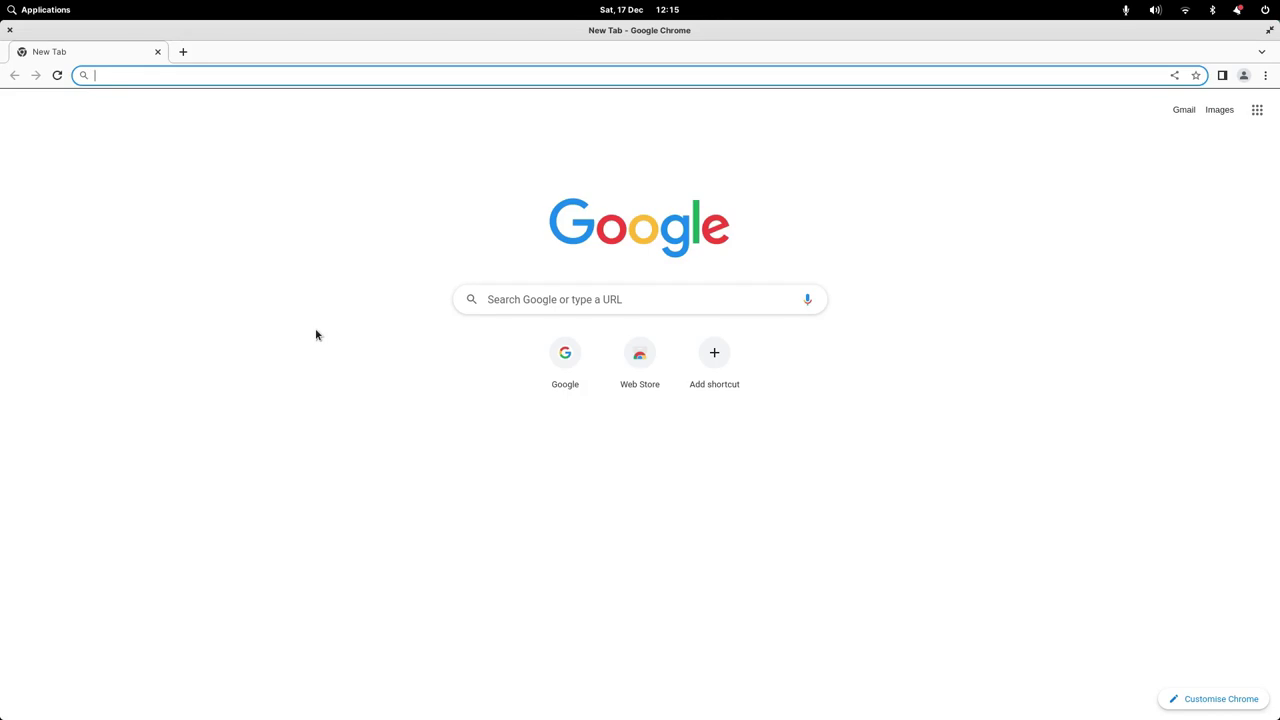
Step: Examine the Console, Sources and Network views of the new tab page's developer tools, and close the tools
{"action": "key", "text": "ctrl+shift+i"}
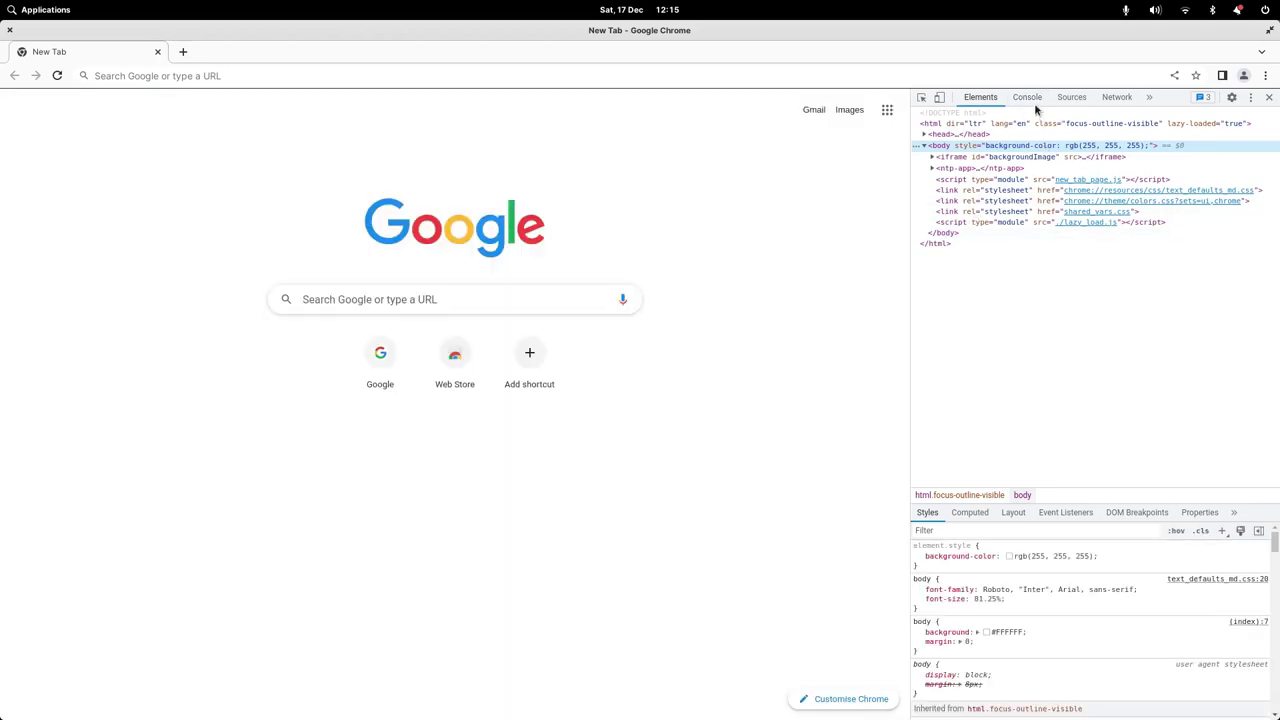
{"action": "left_click", "coordinate": [1034, 104]}
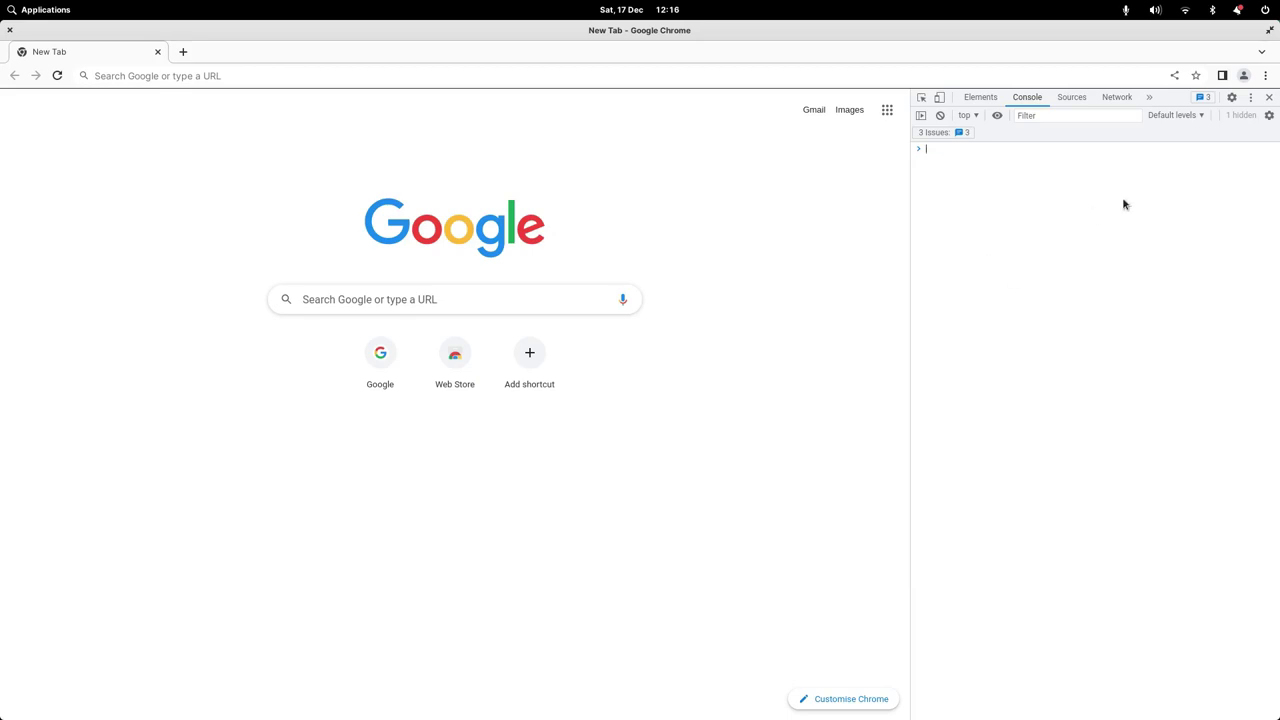
{"action": "left_click", "coordinate": [1075, 99]}
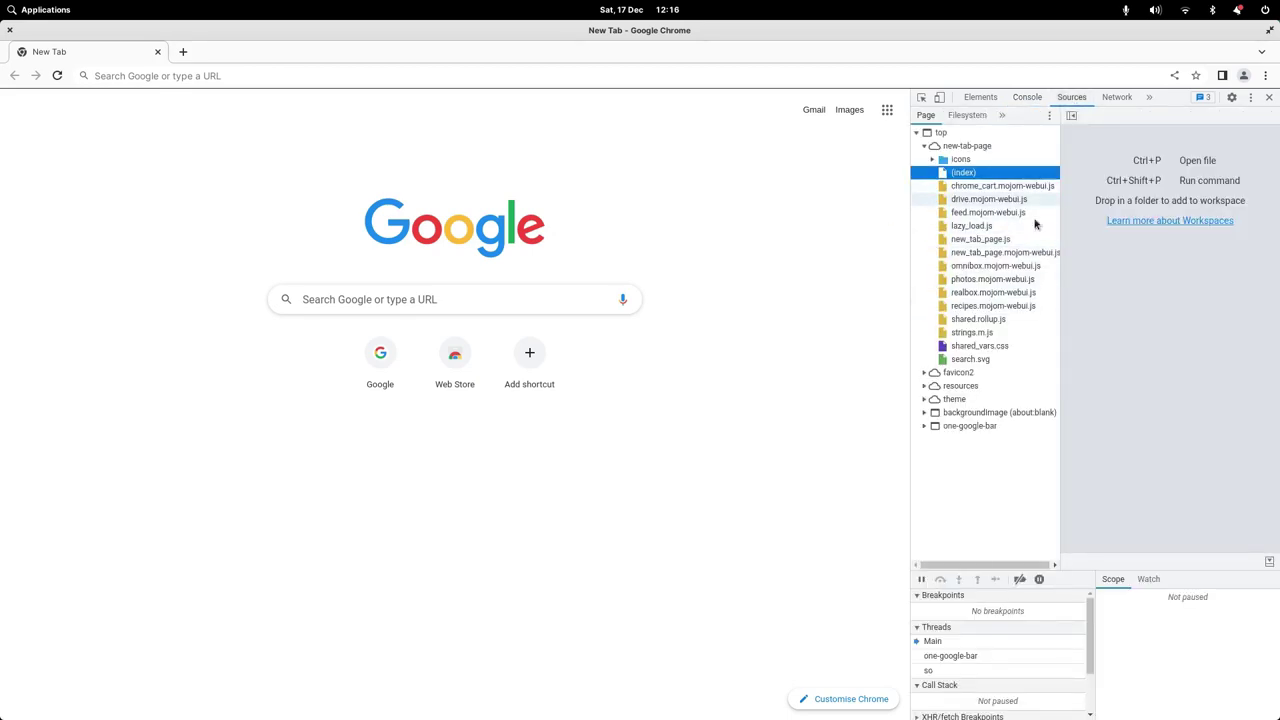
{"action": "left_click", "coordinate": [1116, 97]}
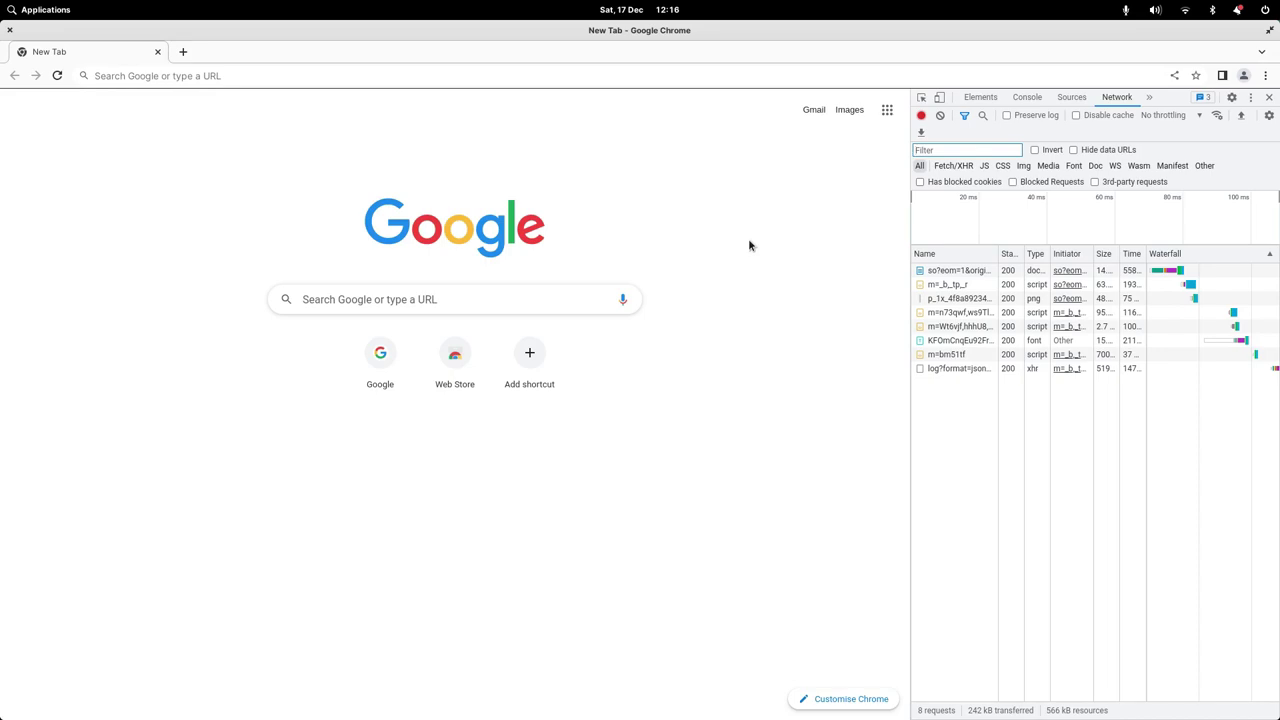
{"action": "left_click", "coordinate": [1268, 99]}
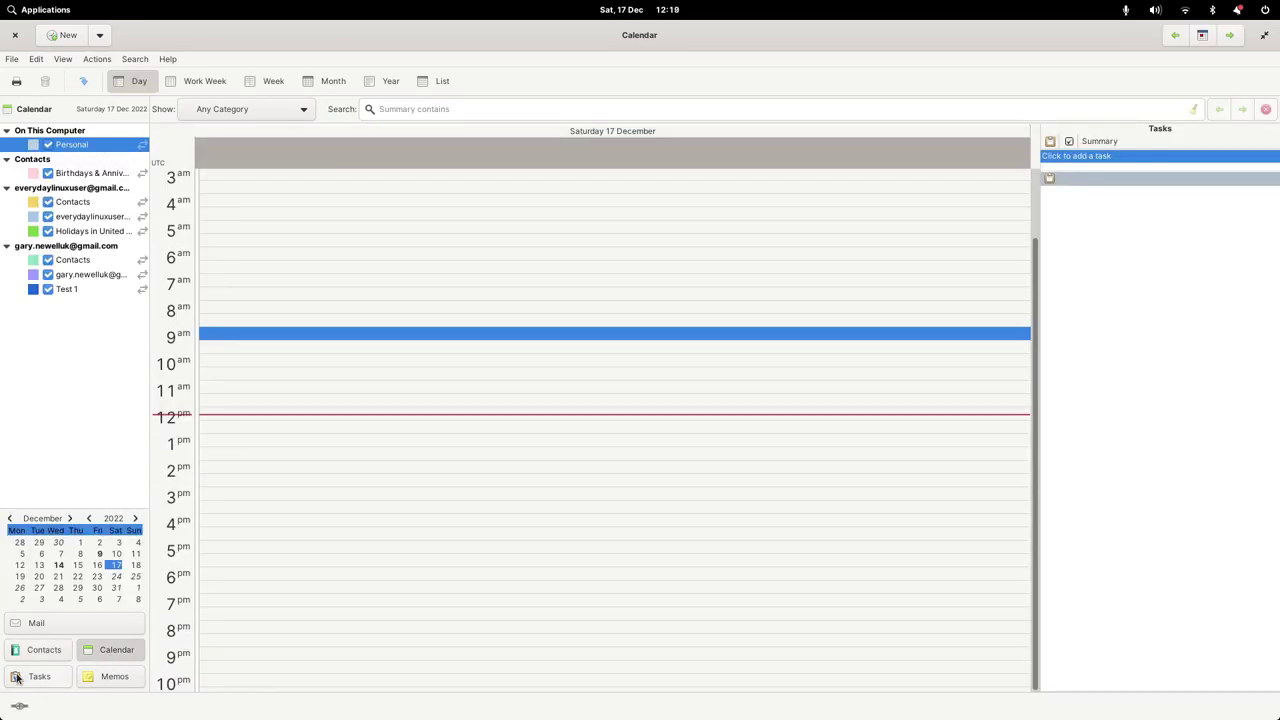
Step: View the Tasks and Memos sections of Evolution and return to the calendar
{"action": "left_click", "coordinate": [17, 678]}
{"action": "left_click", "coordinate": [123, 684]}
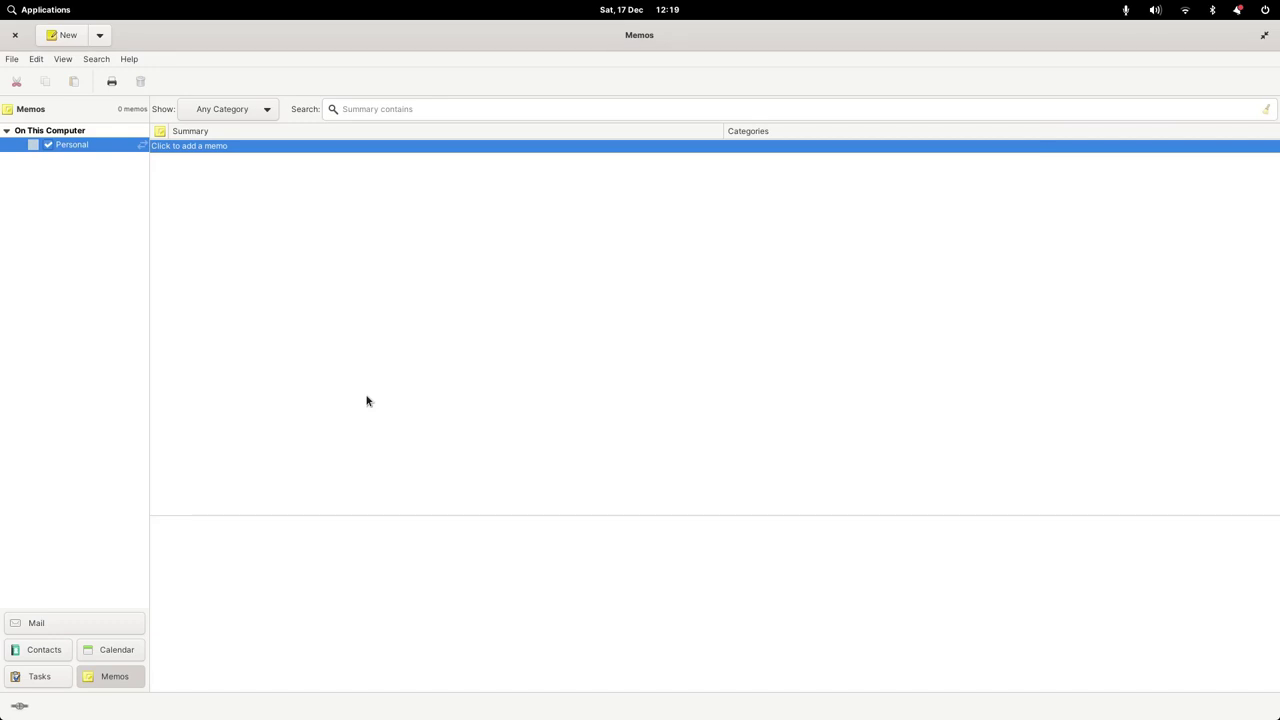
{"action": "left_click", "coordinate": [107, 648]}
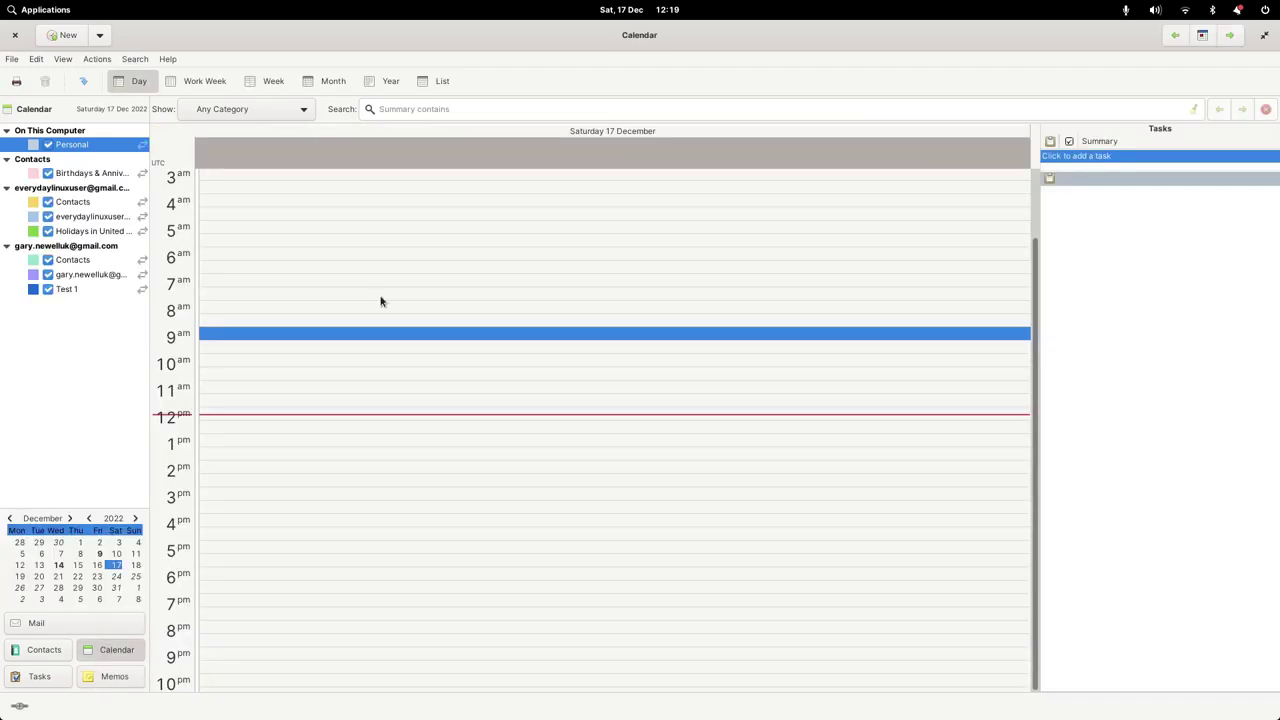
Step: Create a task from the 2 pm slot on 17 December with the summary "take recycling to tip"
{"action": "left_click", "coordinate": [222, 468]}
{"action": "right_click", "coordinate": [222, 468]}
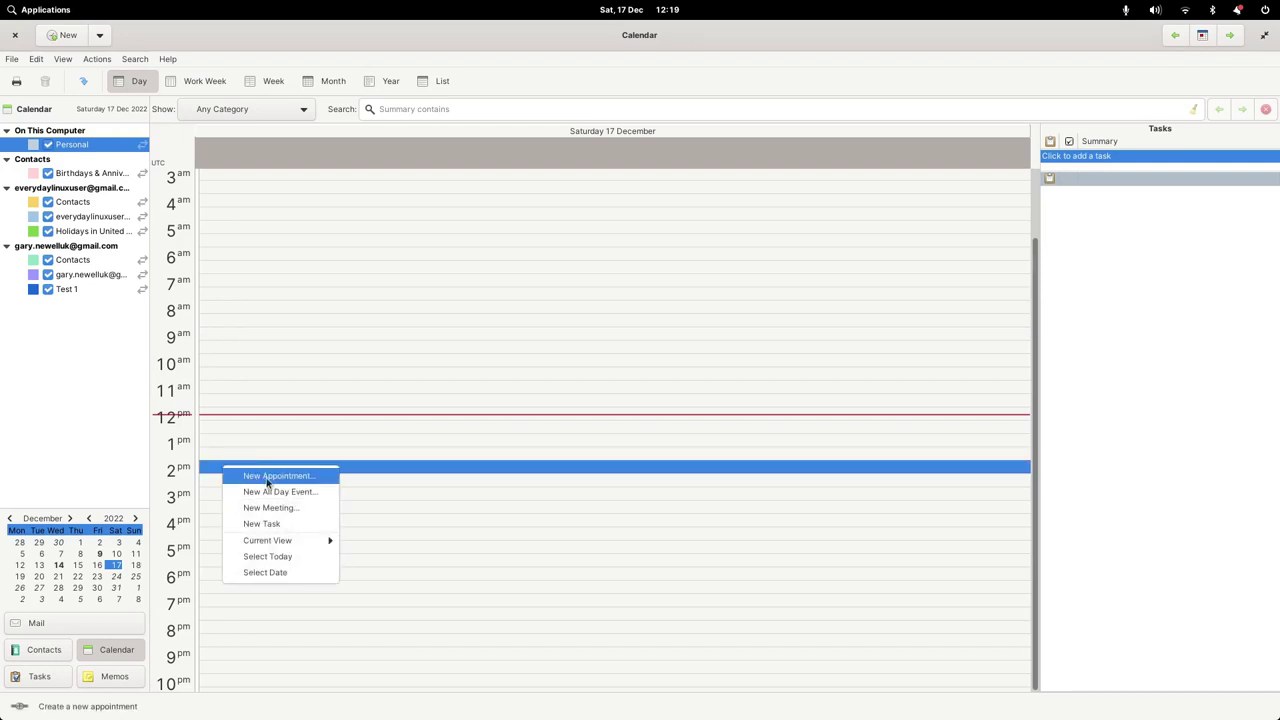
{"action": "left_click", "coordinate": [278, 524]}
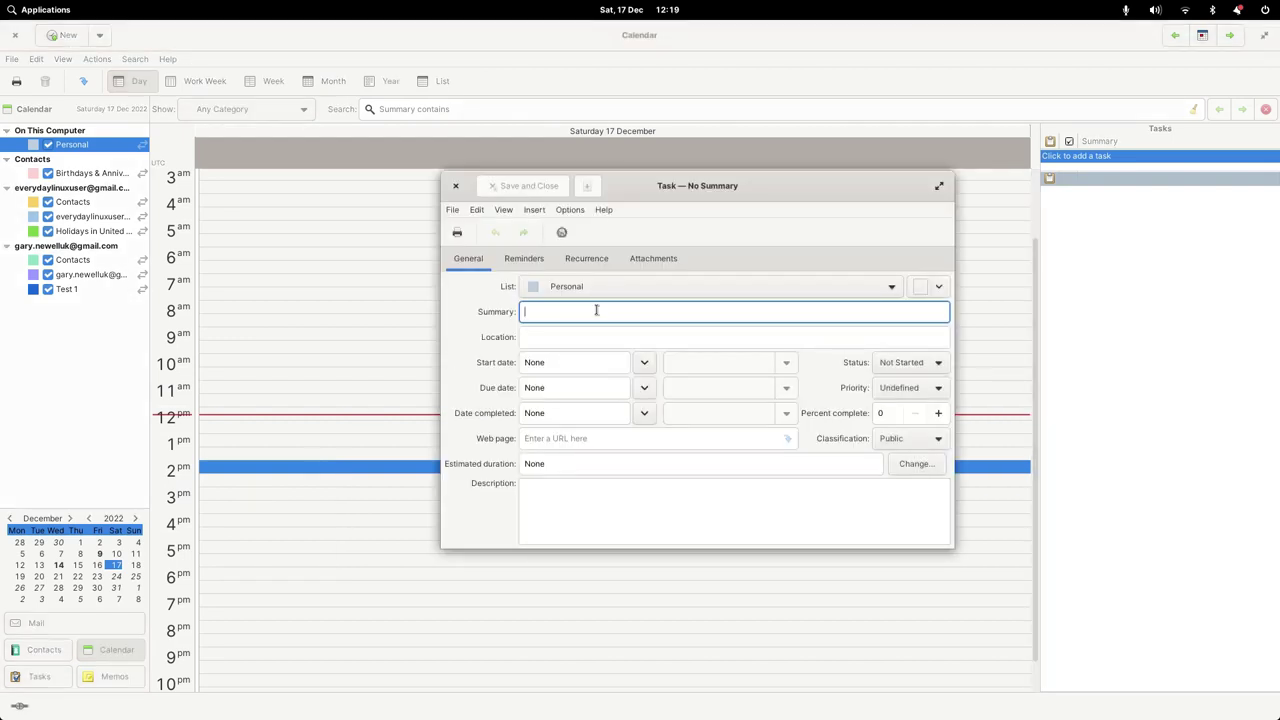
{"action": "type", "text": "t"}
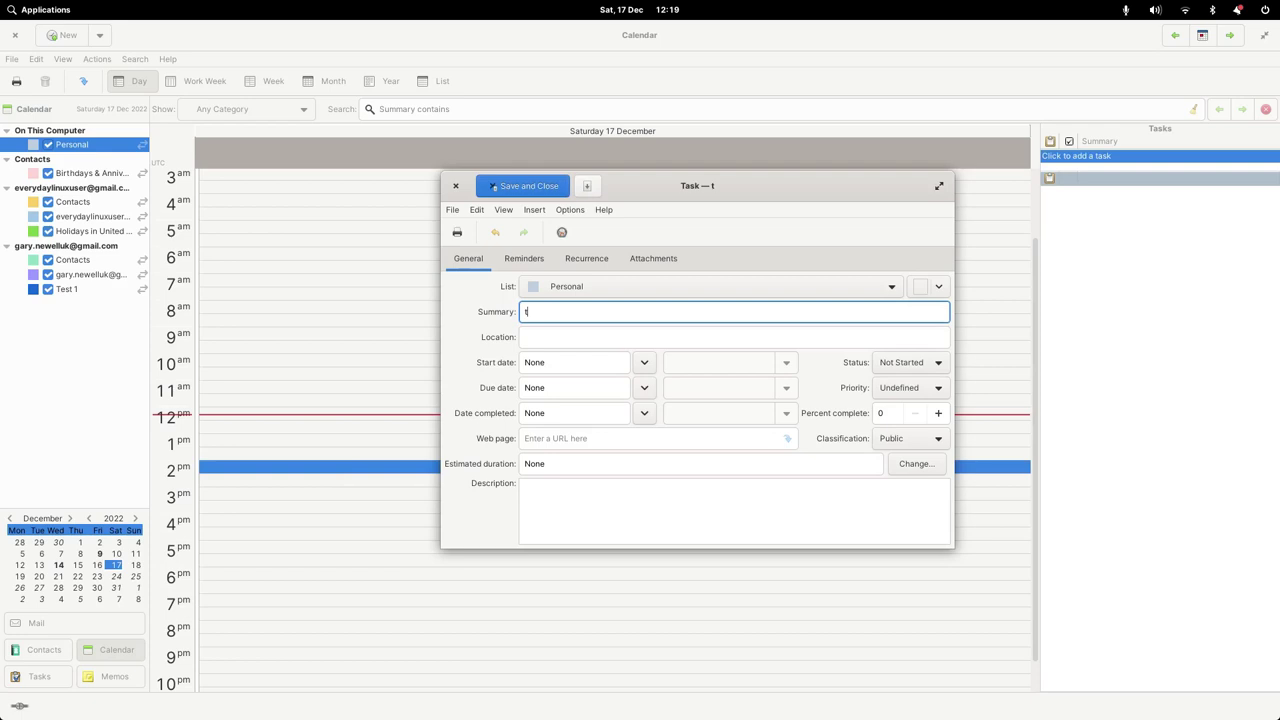
{"action": "type", "text": "ake recycling to tip"}
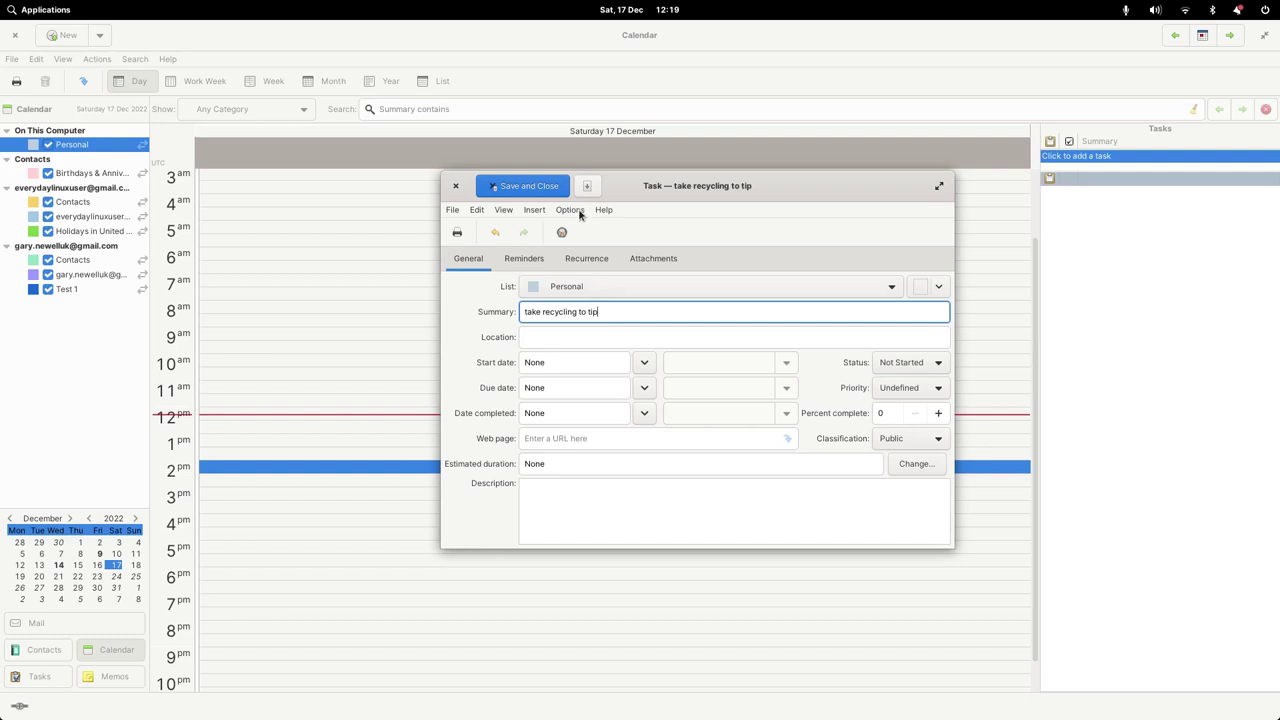
Step: Set the task's start to 17/12/2022 at 02:30 pm and save the task
{"action": "left_click", "coordinate": [644, 363]}
{"action": "left_click", "coordinate": [616, 429]}
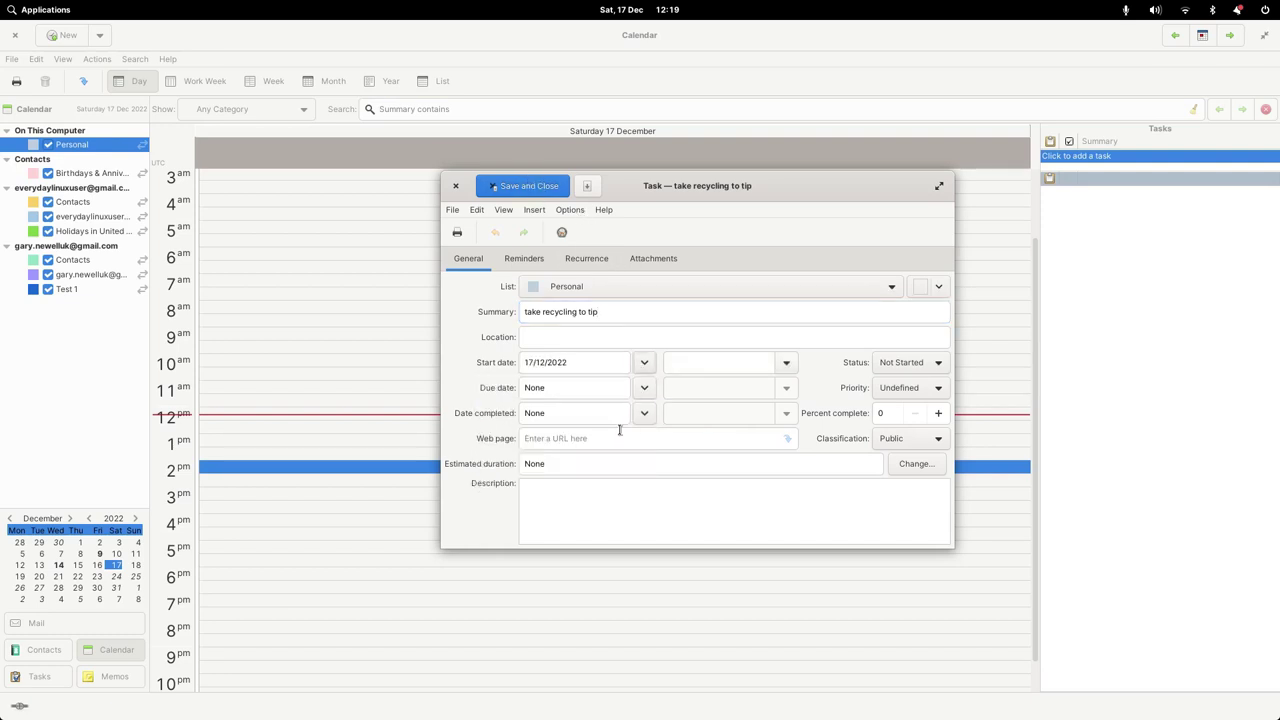
{"action": "left_click", "coordinate": [789, 366]}
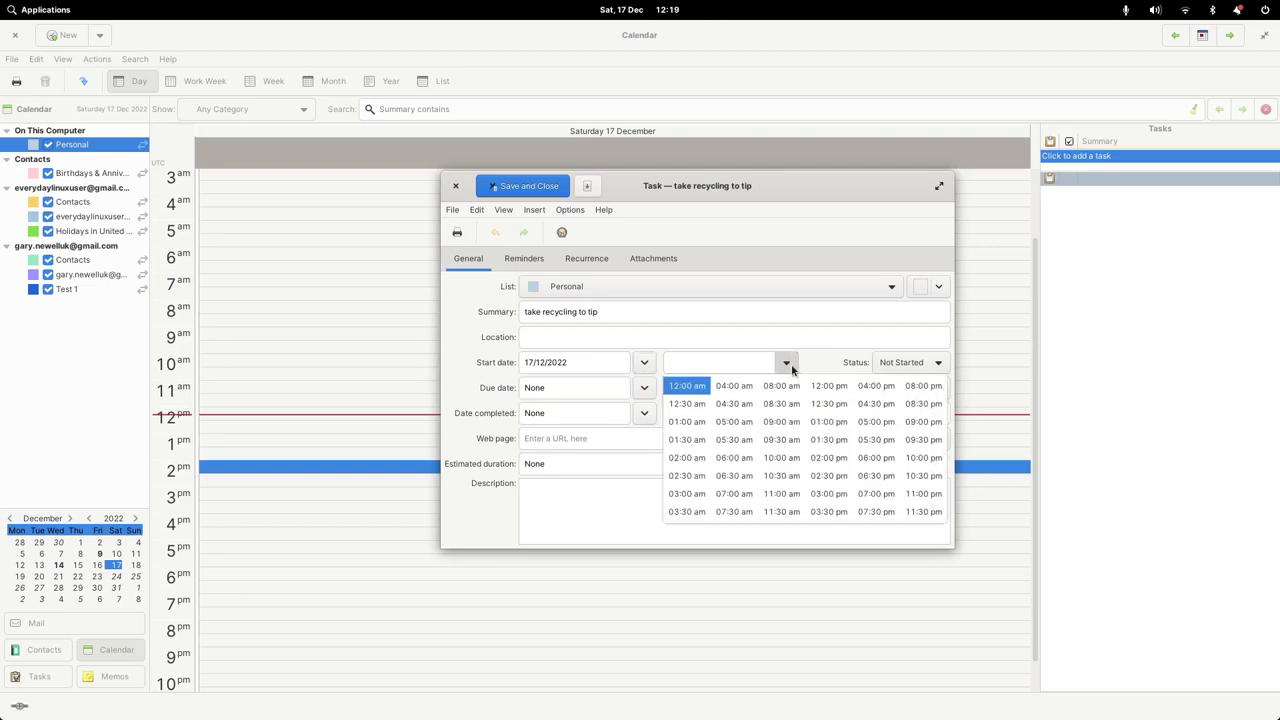
{"action": "left_click", "coordinate": [829, 476]}
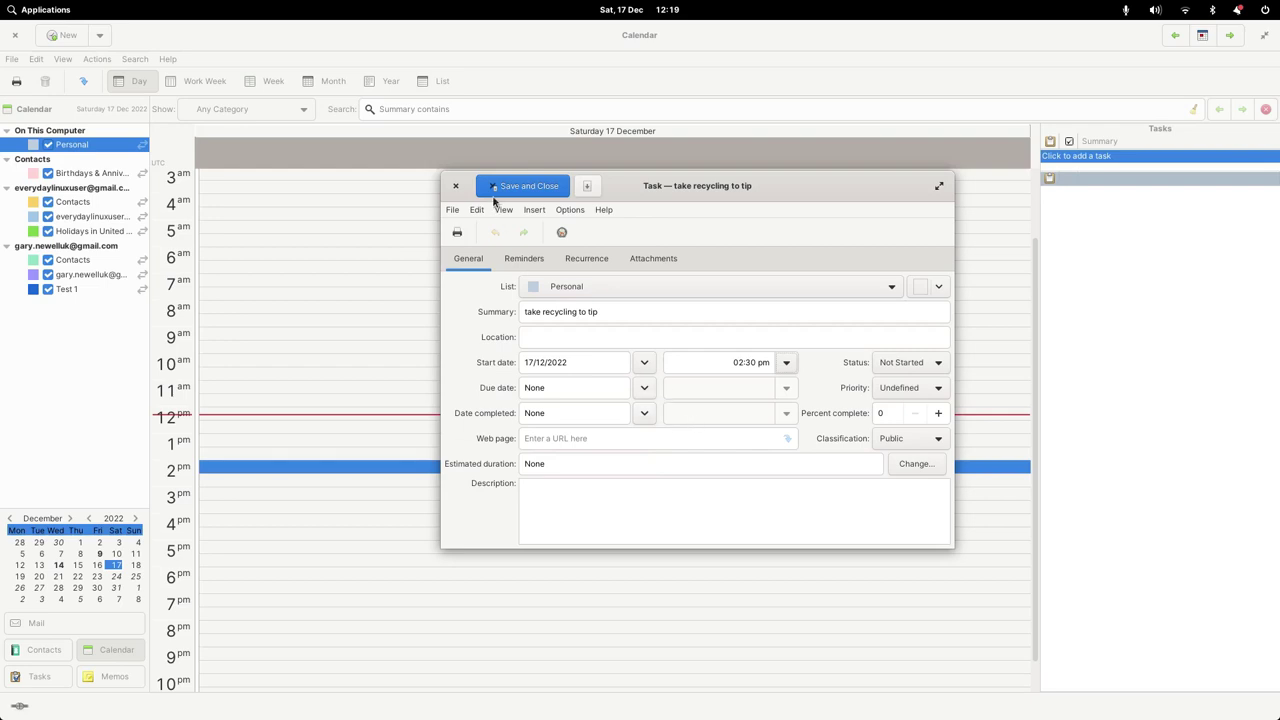
{"action": "left_click", "coordinate": [495, 191]}
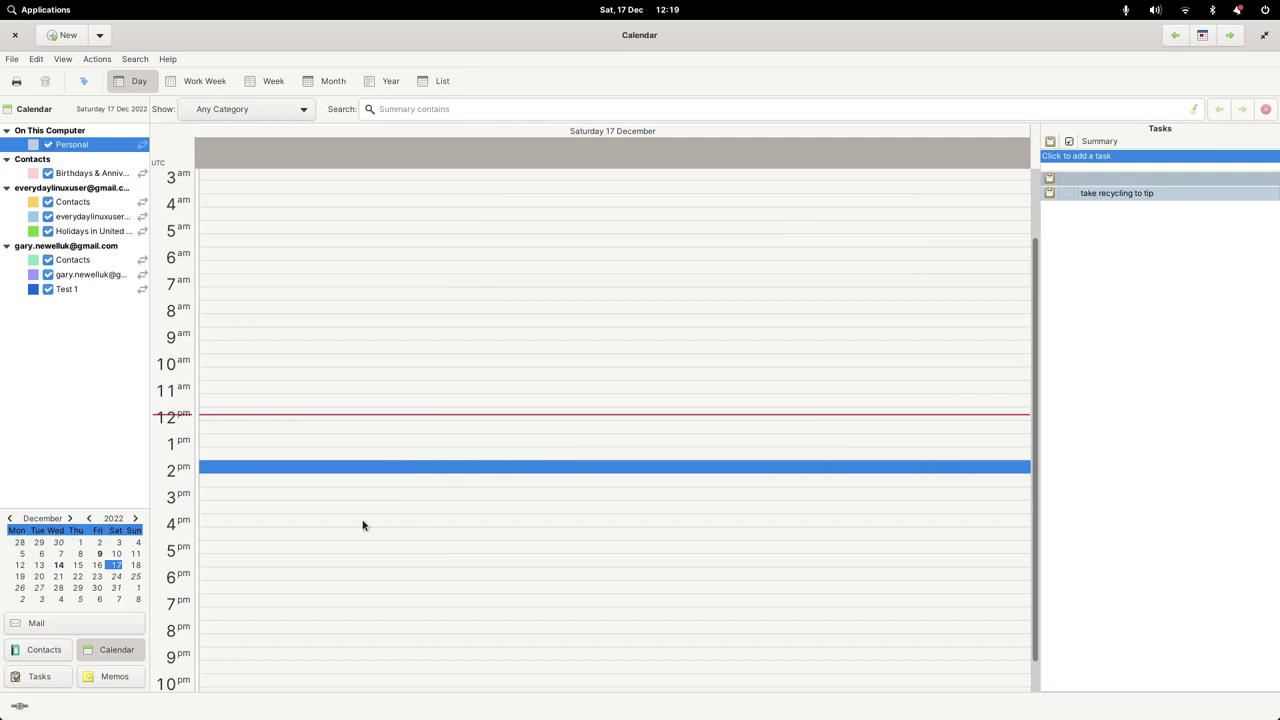
Step: View the calendar for 9 December, return to 17 December, and quit Evolution
{"action": "left_click", "coordinate": [99, 553]}
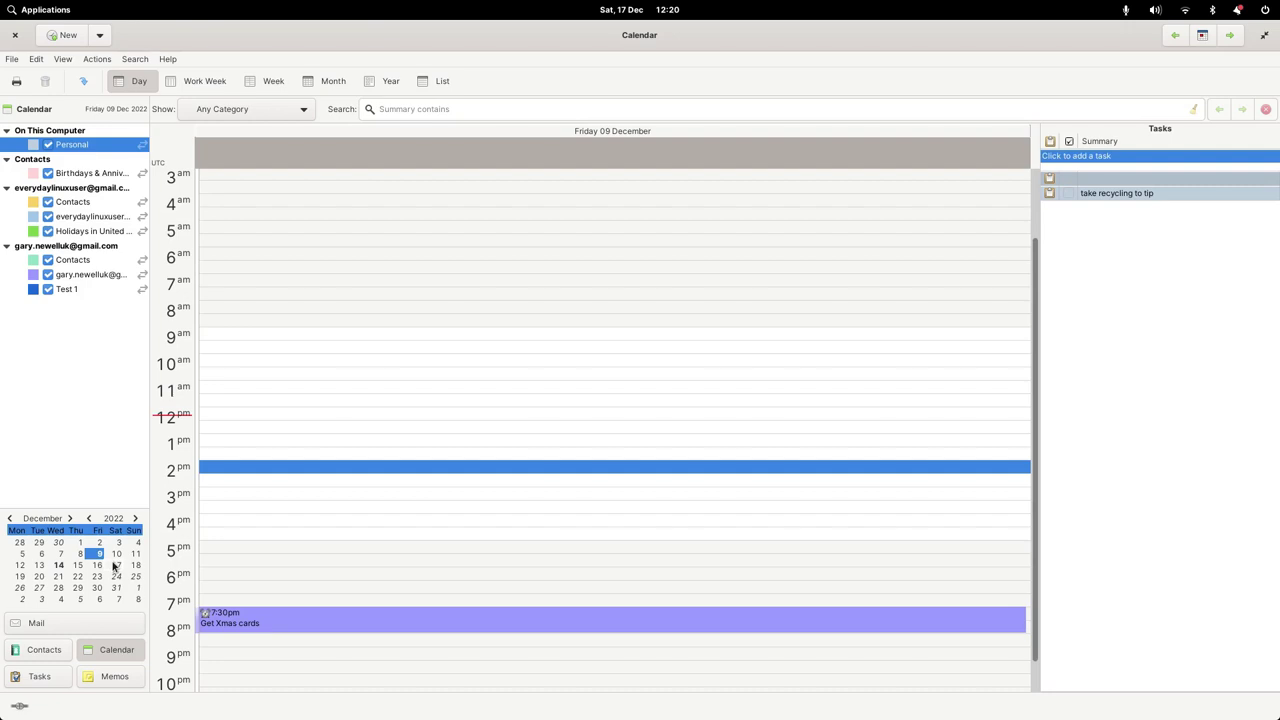
{"action": "left_click", "coordinate": [116, 566]}
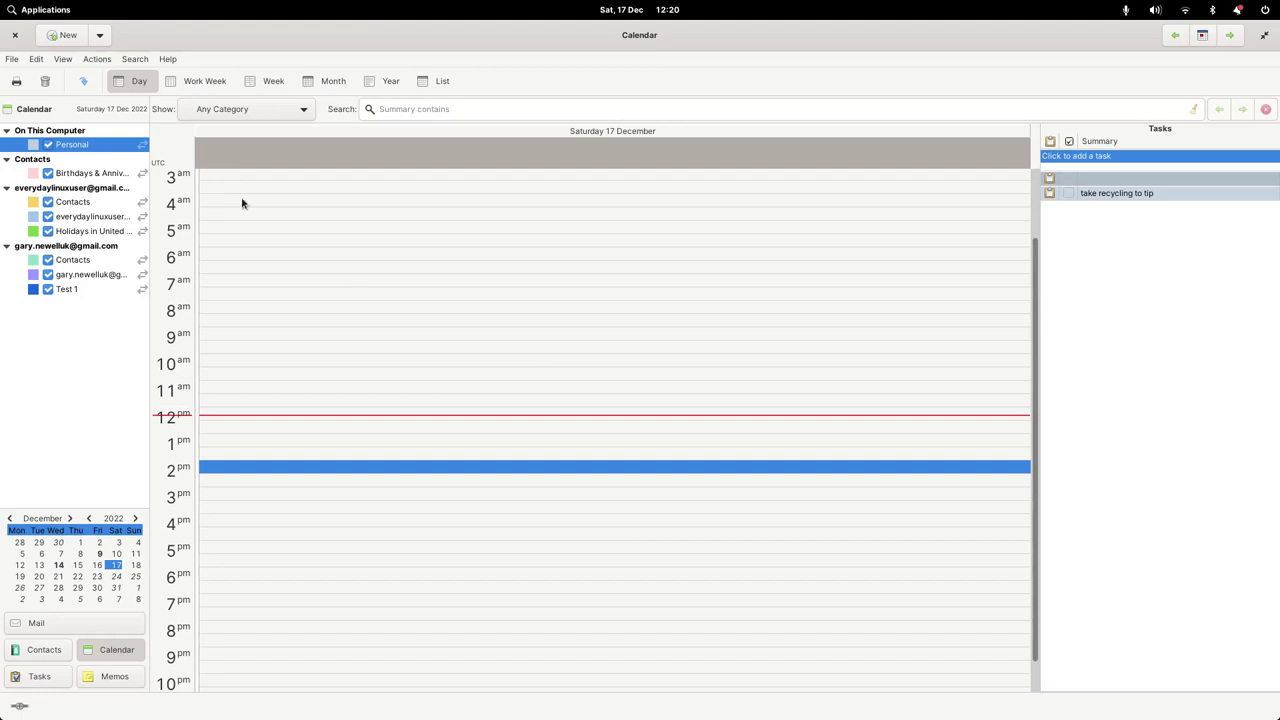
{"action": "key", "text": "ctrl+q"}
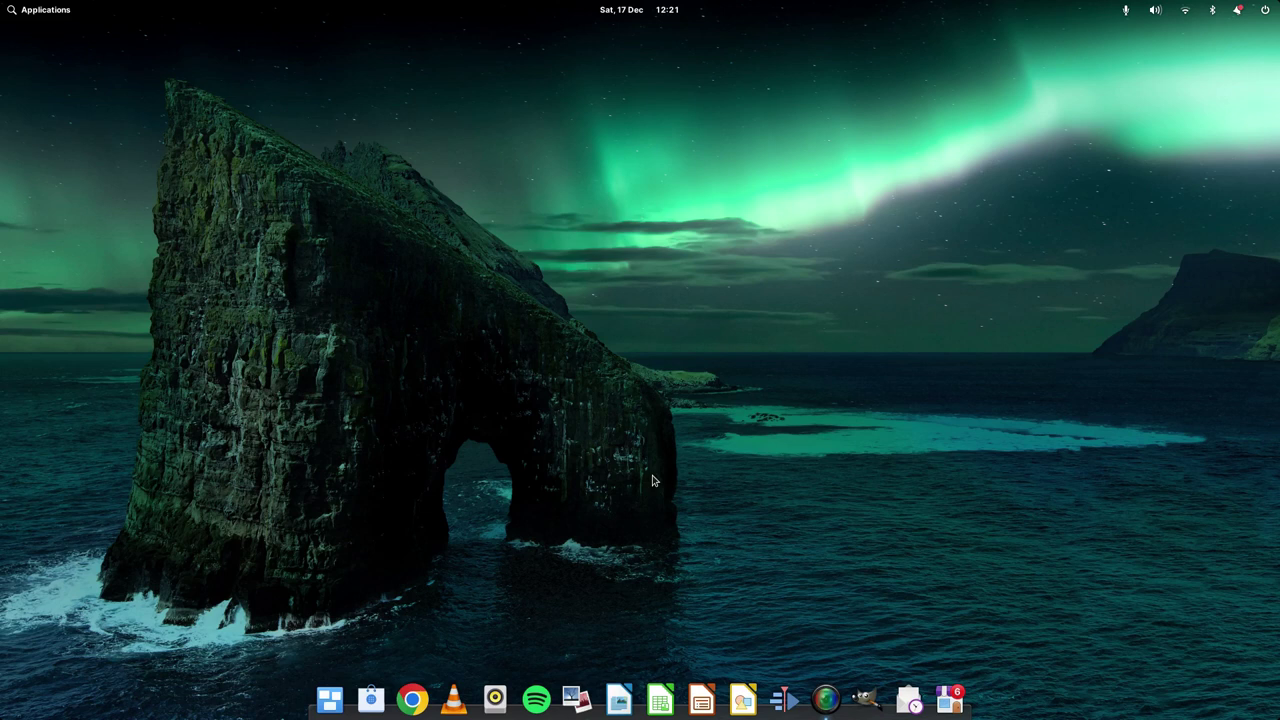
Step: Open LibreOffice Writer and apply the Title paragraph style in the blank document
{"action": "left_click", "coordinate": [619, 701]}
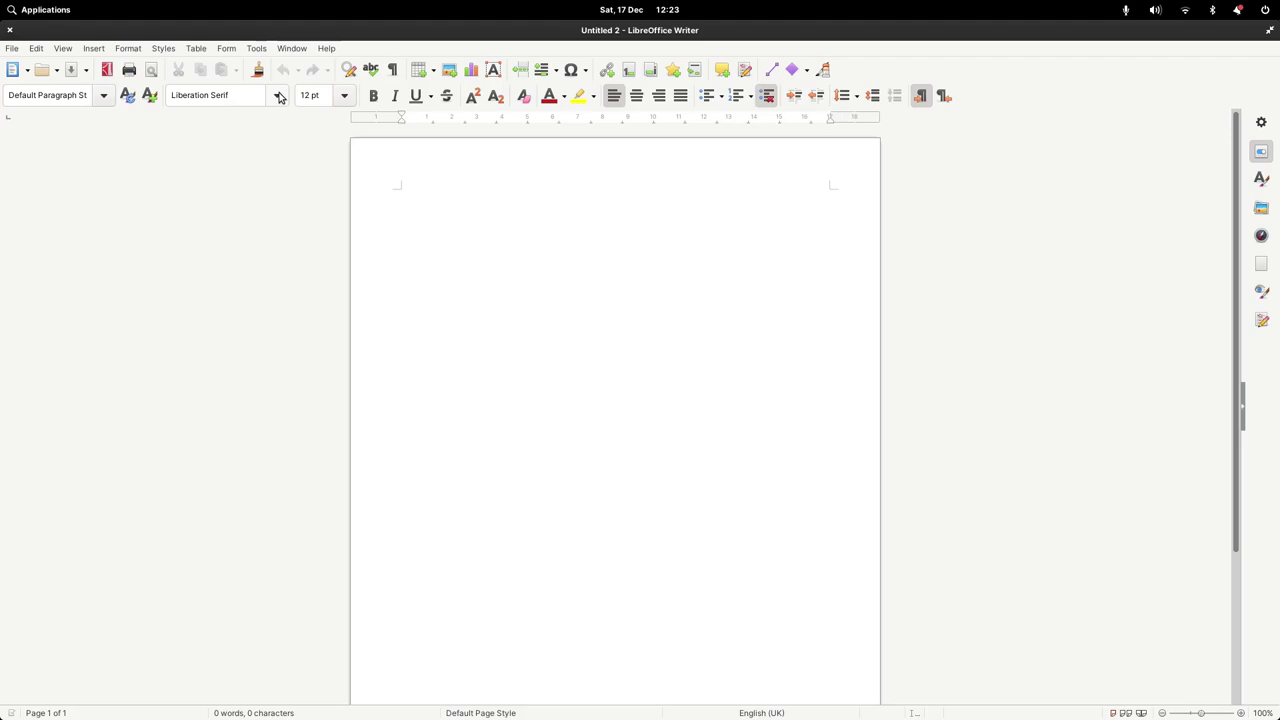
{"action": "left_click", "coordinate": [187, 103]}
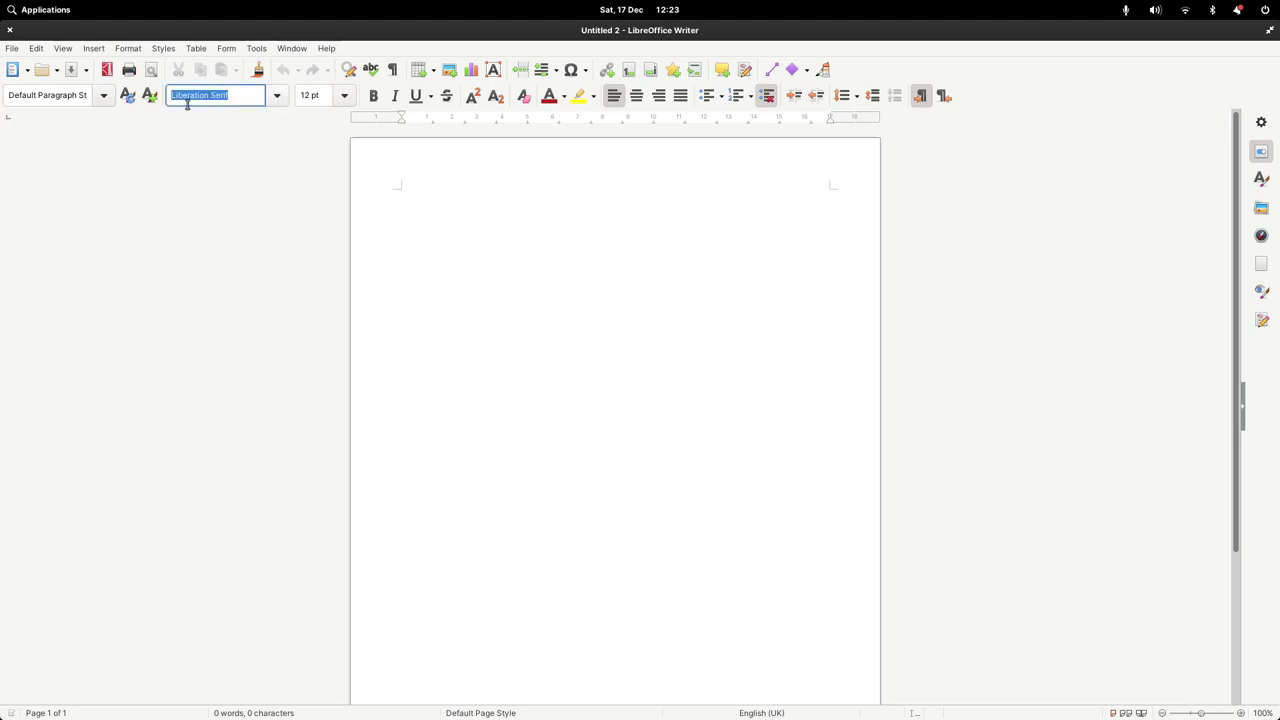
{"action": "left_click", "coordinate": [103, 96]}
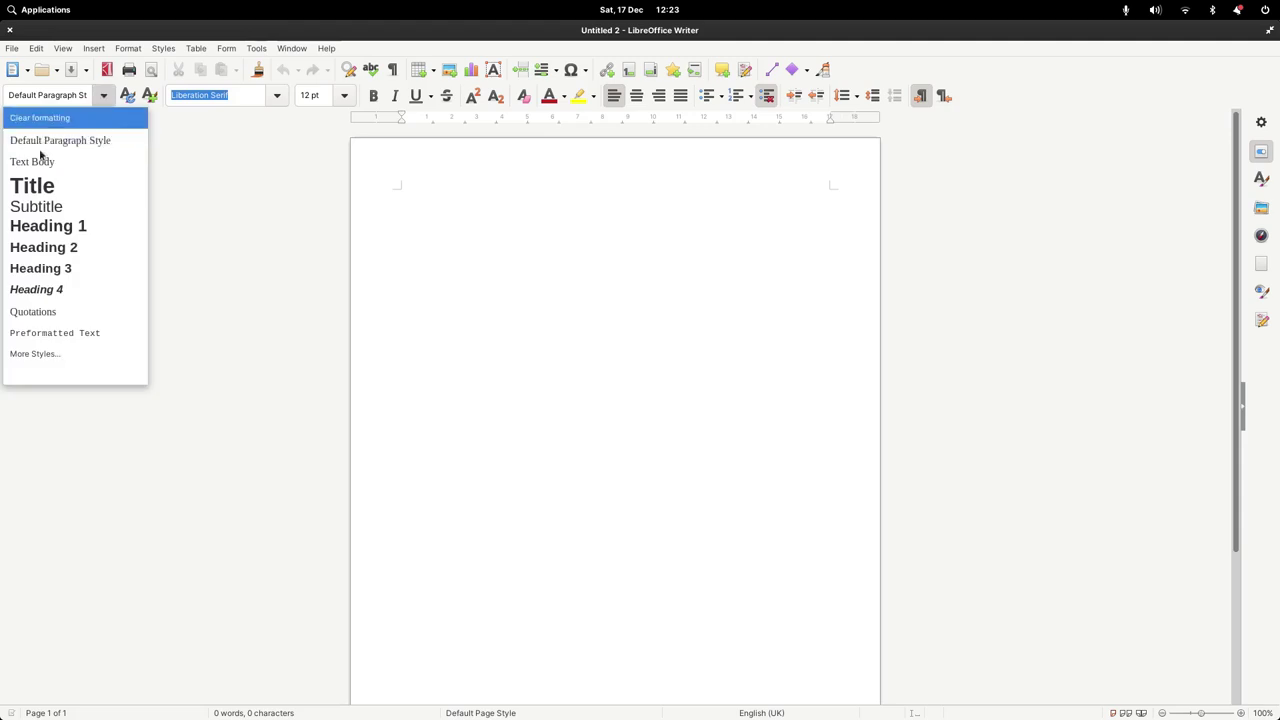
{"action": "left_click", "coordinate": [34, 186]}
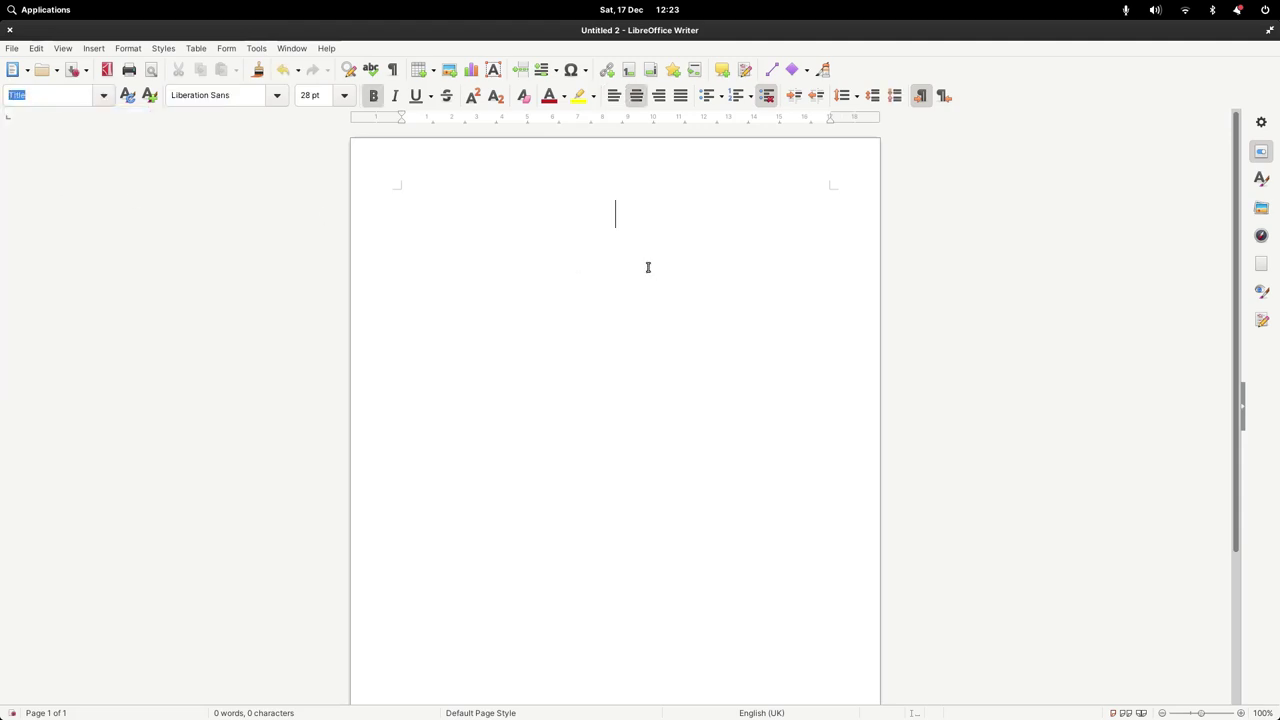
Step: Enter the document title "The 9 Ultimate Linux Applications" and start a new paragraph below it
{"action": "type", "text": "The 0"}
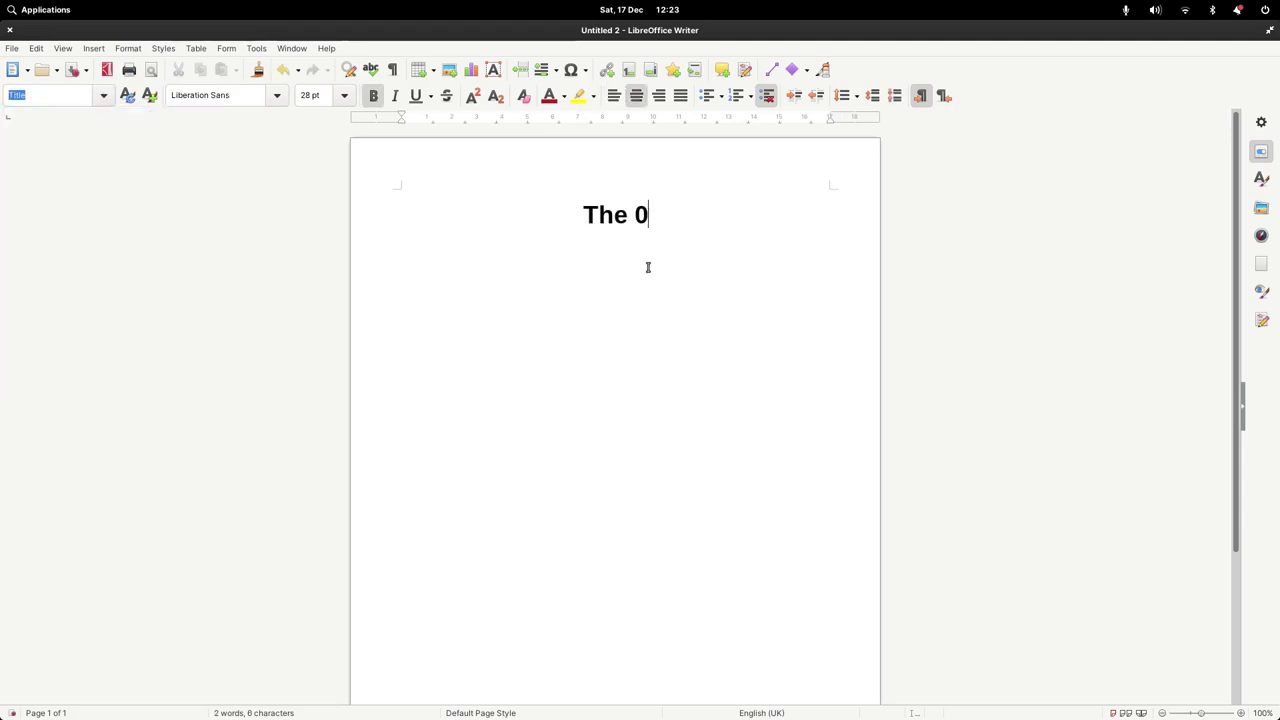
{"action": "key", "text": "BackSpace"}
{"action": "type", "text": "9 Ultimate "}
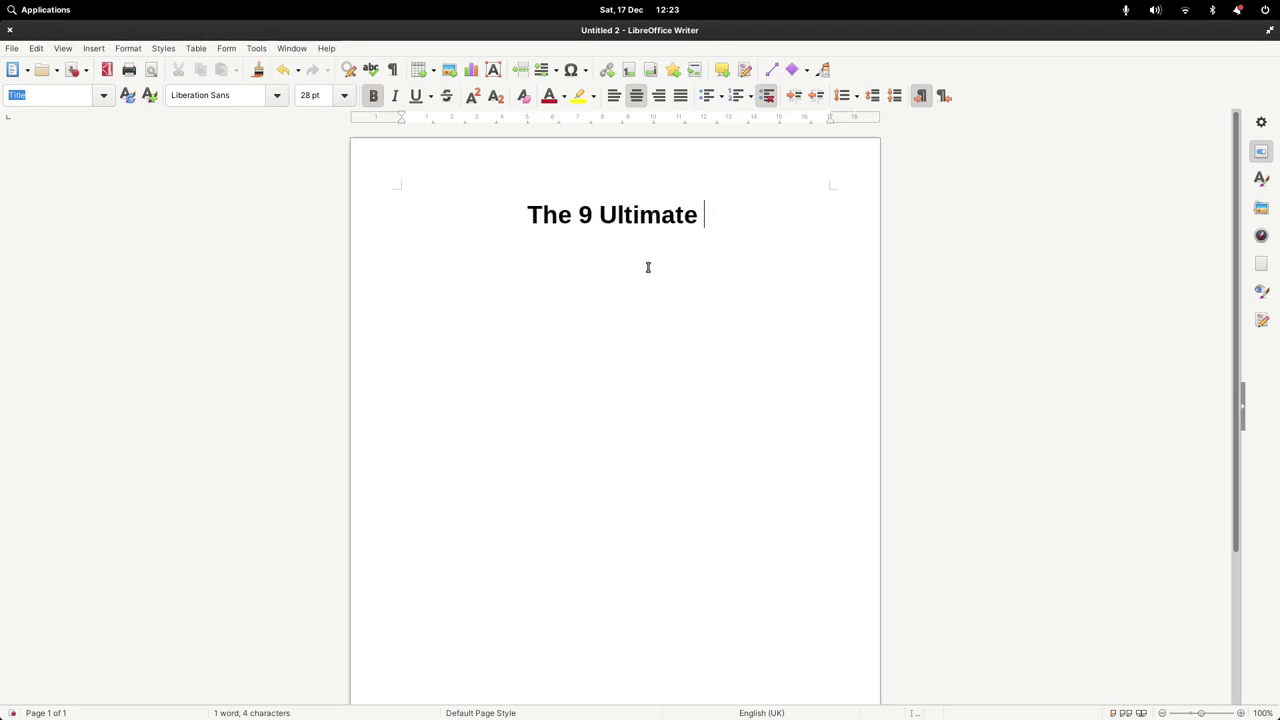
{"action": "type", "text": "Linux Applicati"}
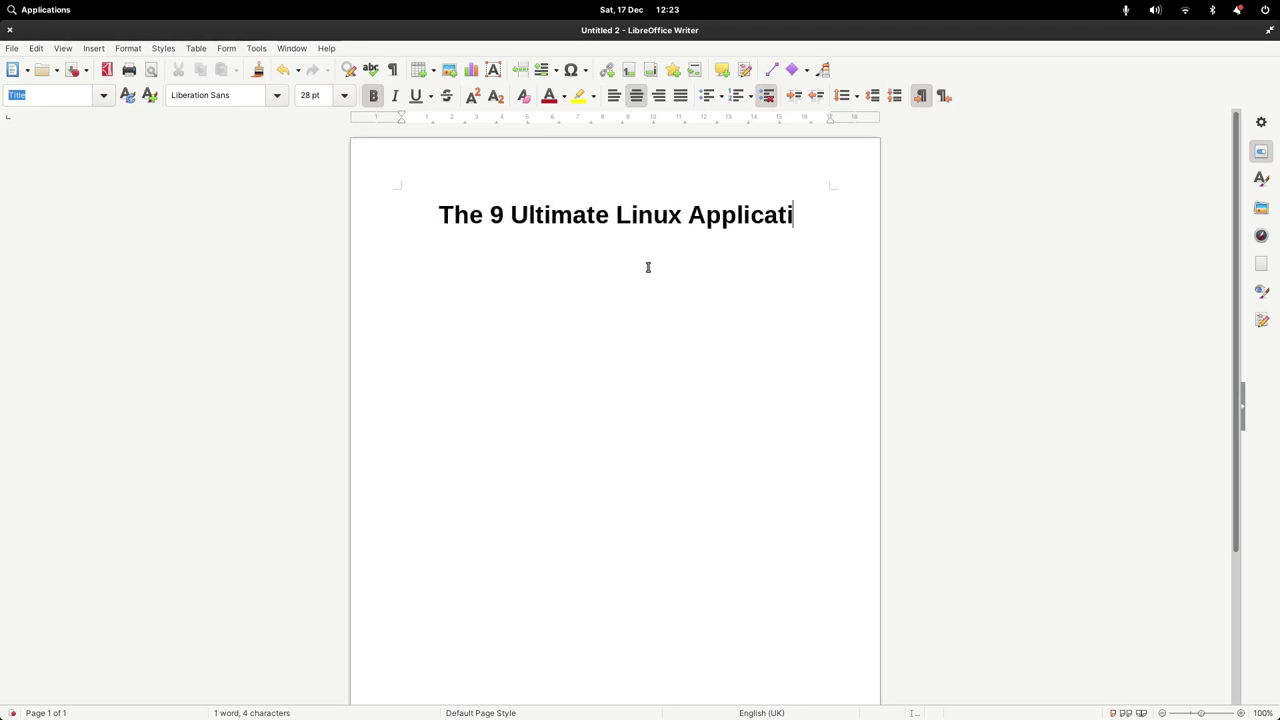
{"action": "type", "text": "ons"}
{"action": "key", "text": "Return"}
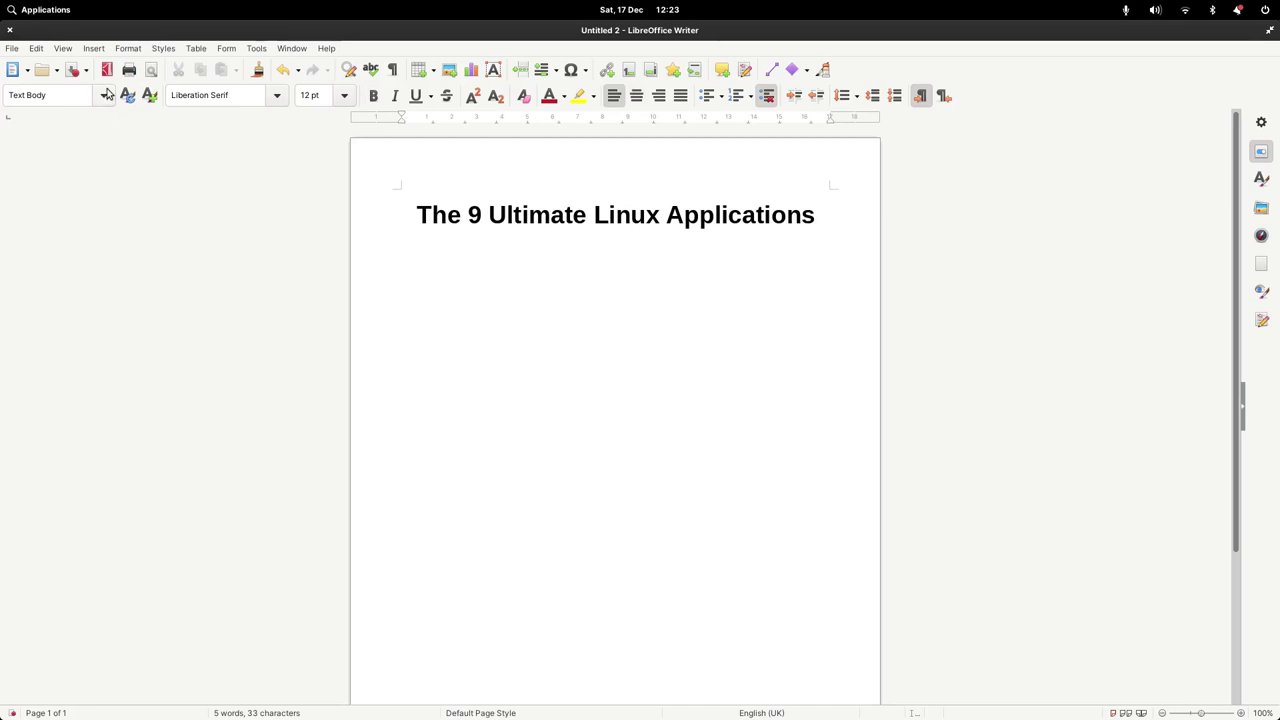
Step: Add the heading "Introduction" below the title in the Heading 1 style
{"action": "left_click", "coordinate": [105, 95]}
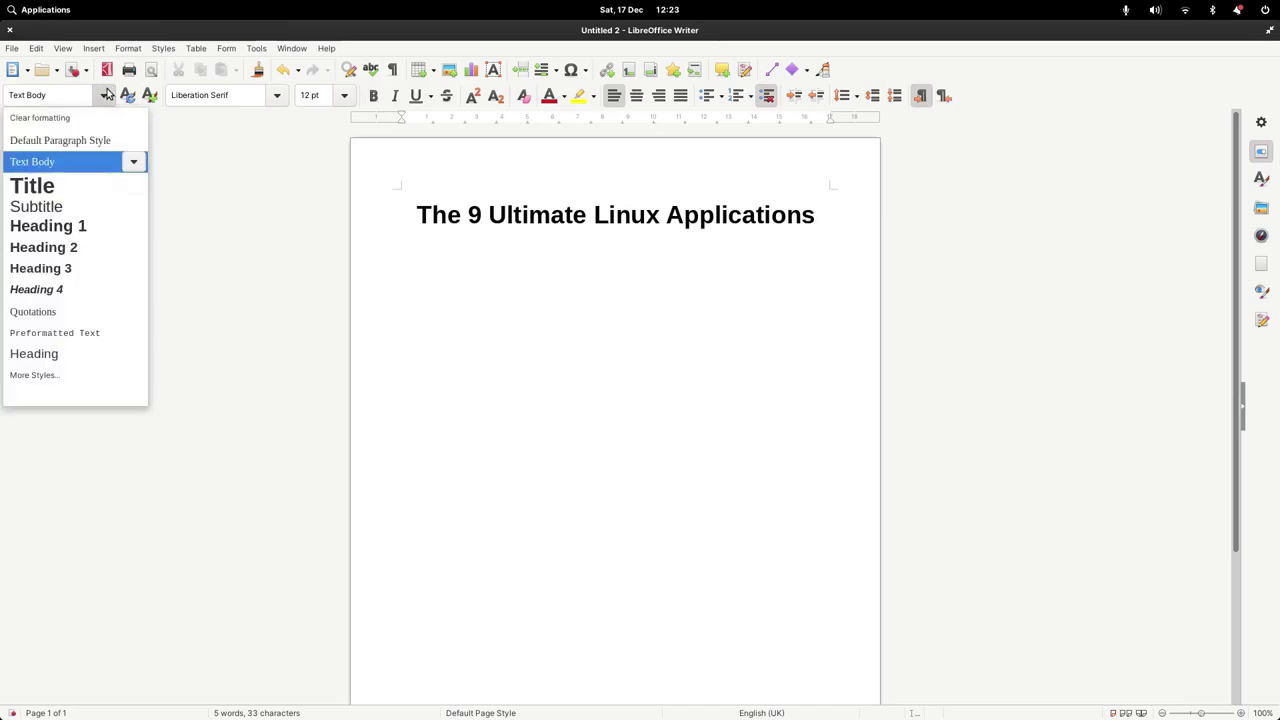
{"action": "left_click", "coordinate": [87, 226]}
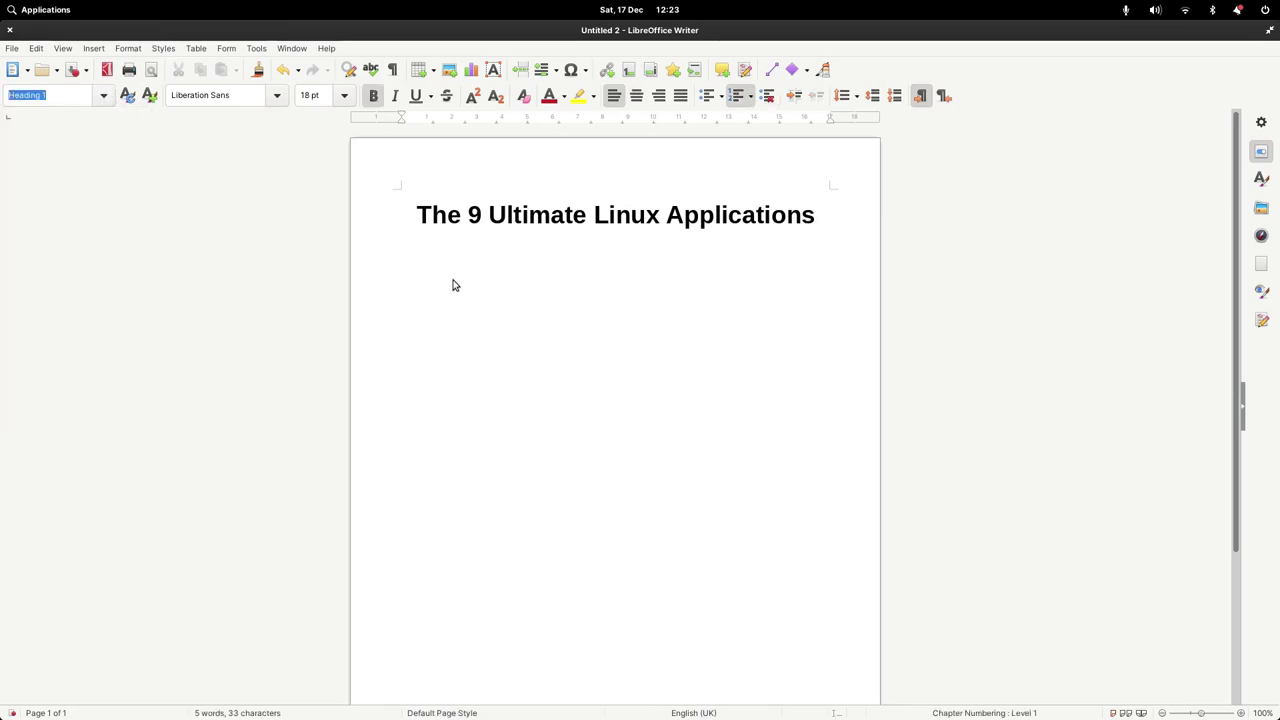
{"action": "type", "text": "Introduction"}
{"action": "key", "text": "Return"}
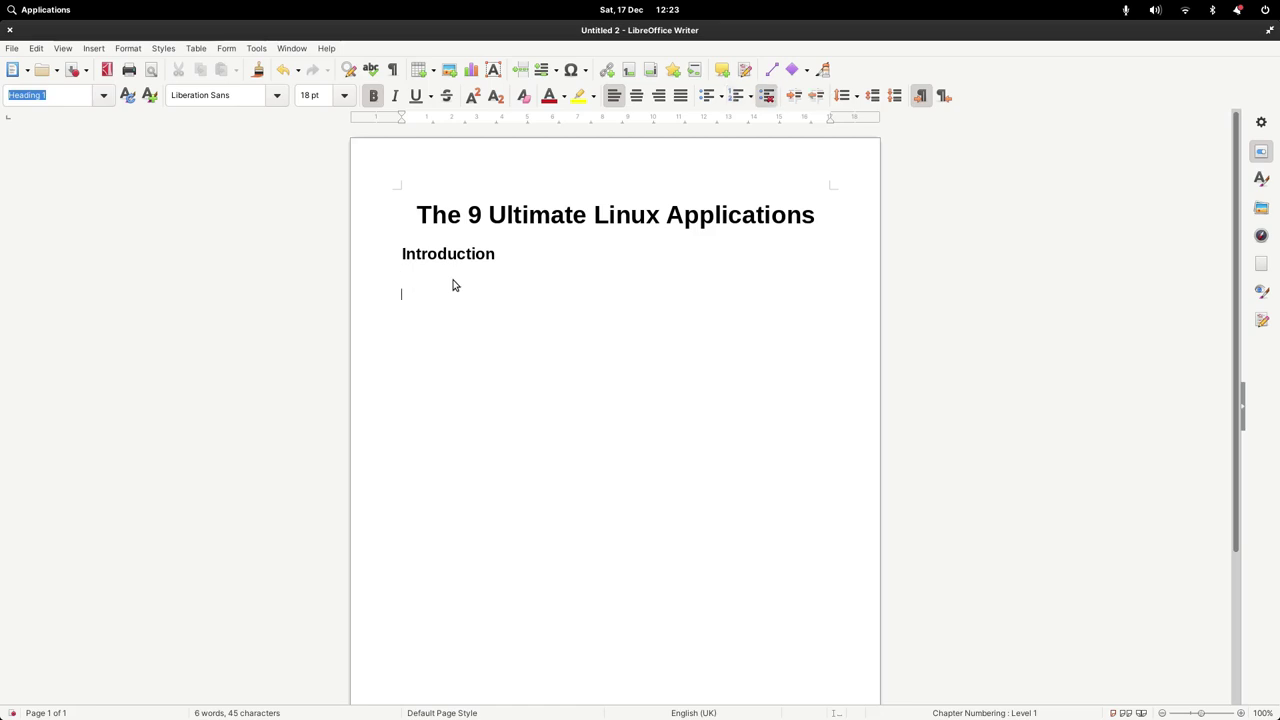
Step: Write the Text Body paragraph "Here are the 9 applications I would always install when using Linux" under the Introduction heading
{"action": "key", "text": "ctrl+0"}
{"action": "type", "text": "Here a"}
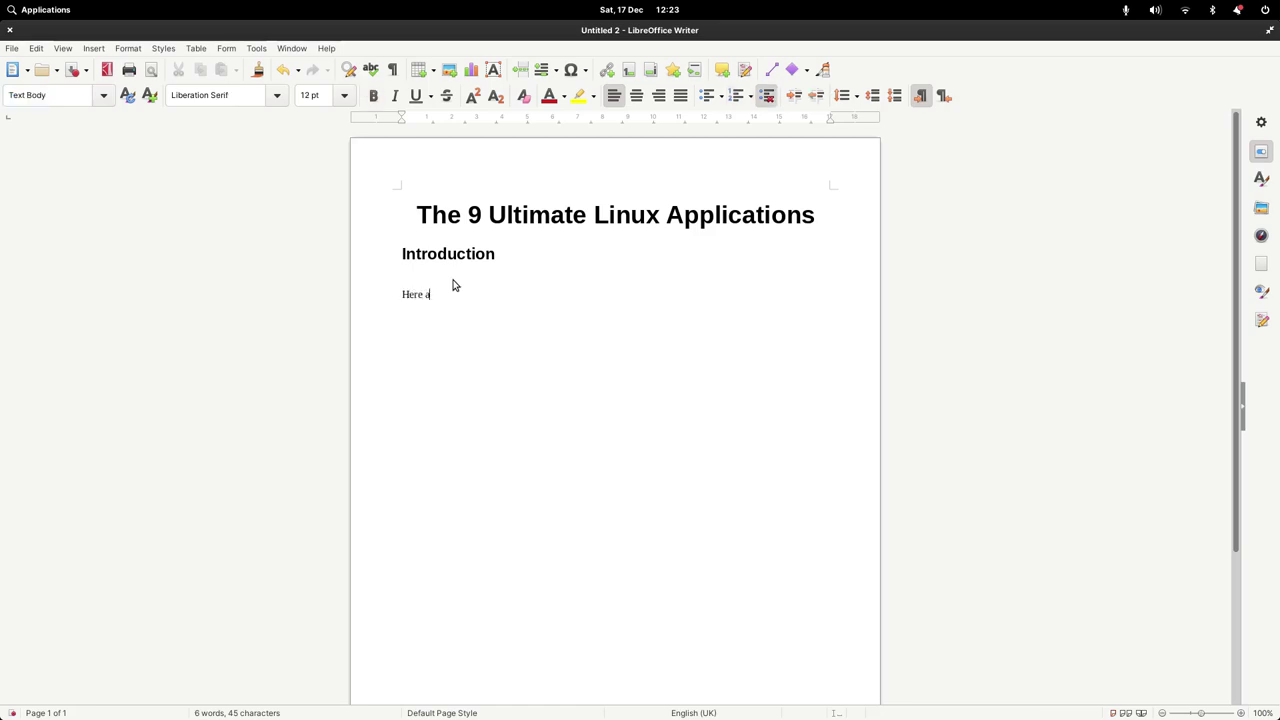
{"action": "type", "text": "re the 9 applica"}
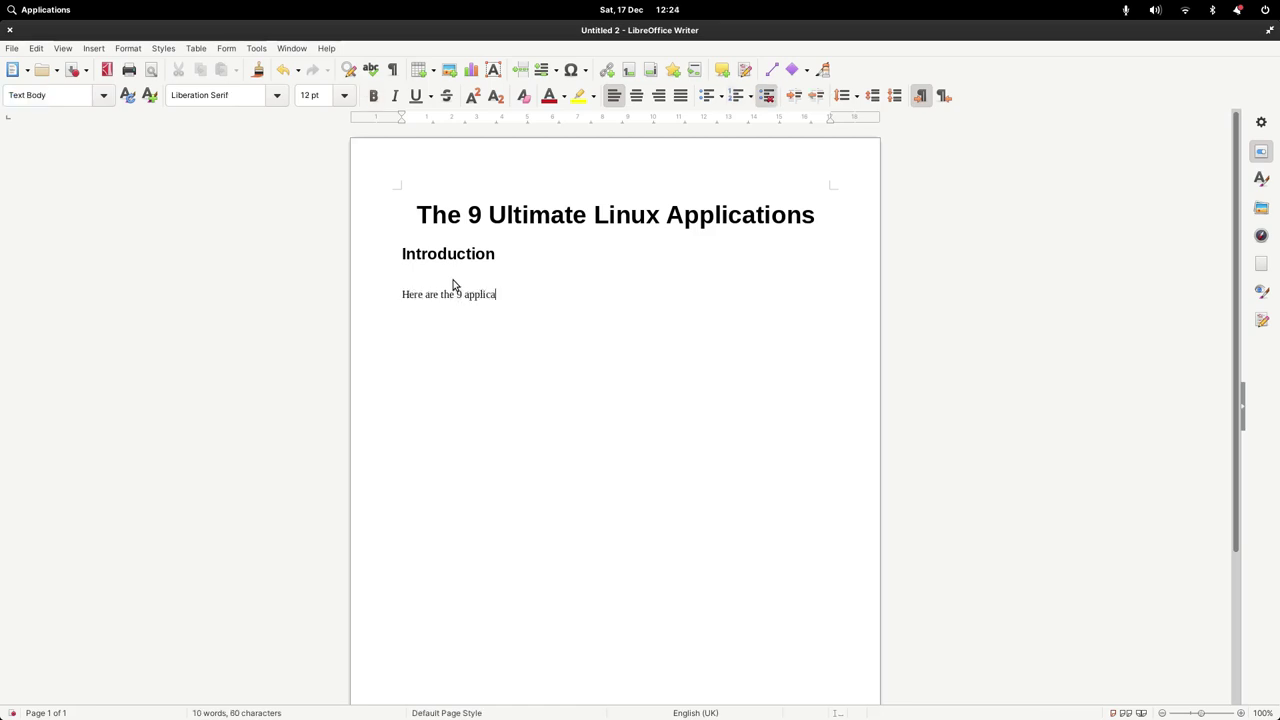
{"action": "type", "text": "tions I would always install wh"}
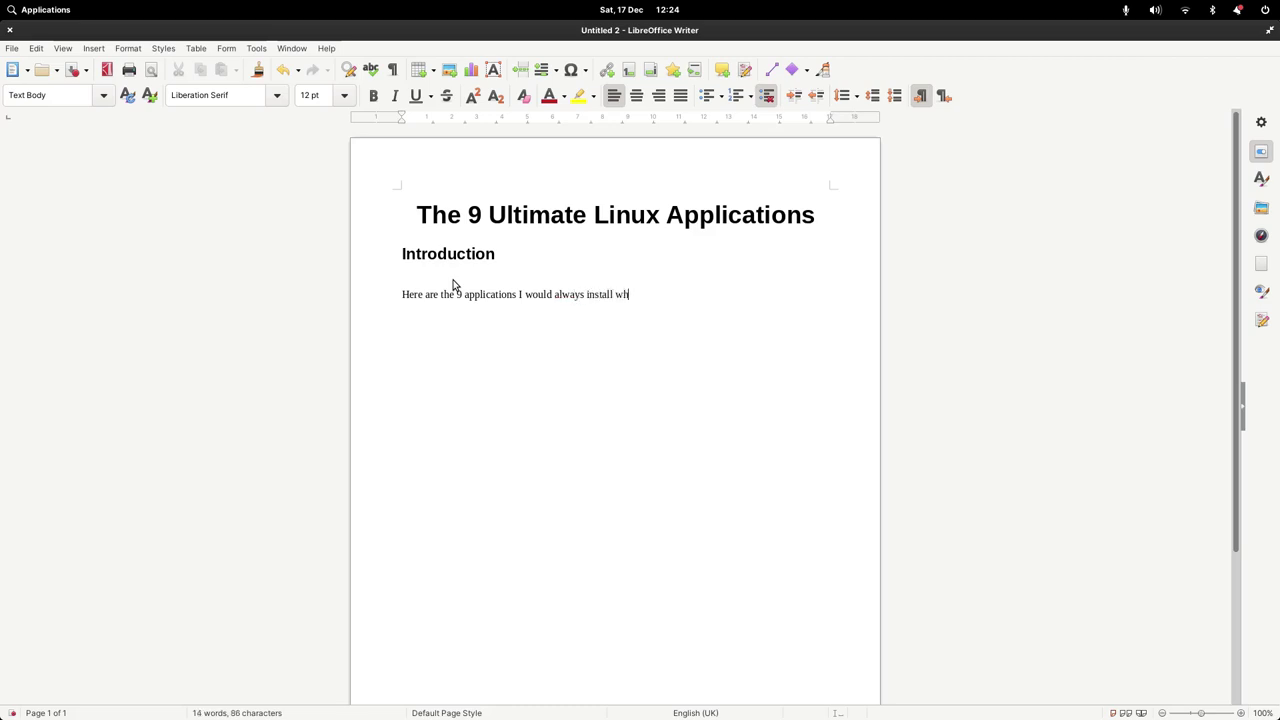
{"action": "type", "text": "en using Linux"}
{"action": "left_click", "coordinate": [228, 50]}
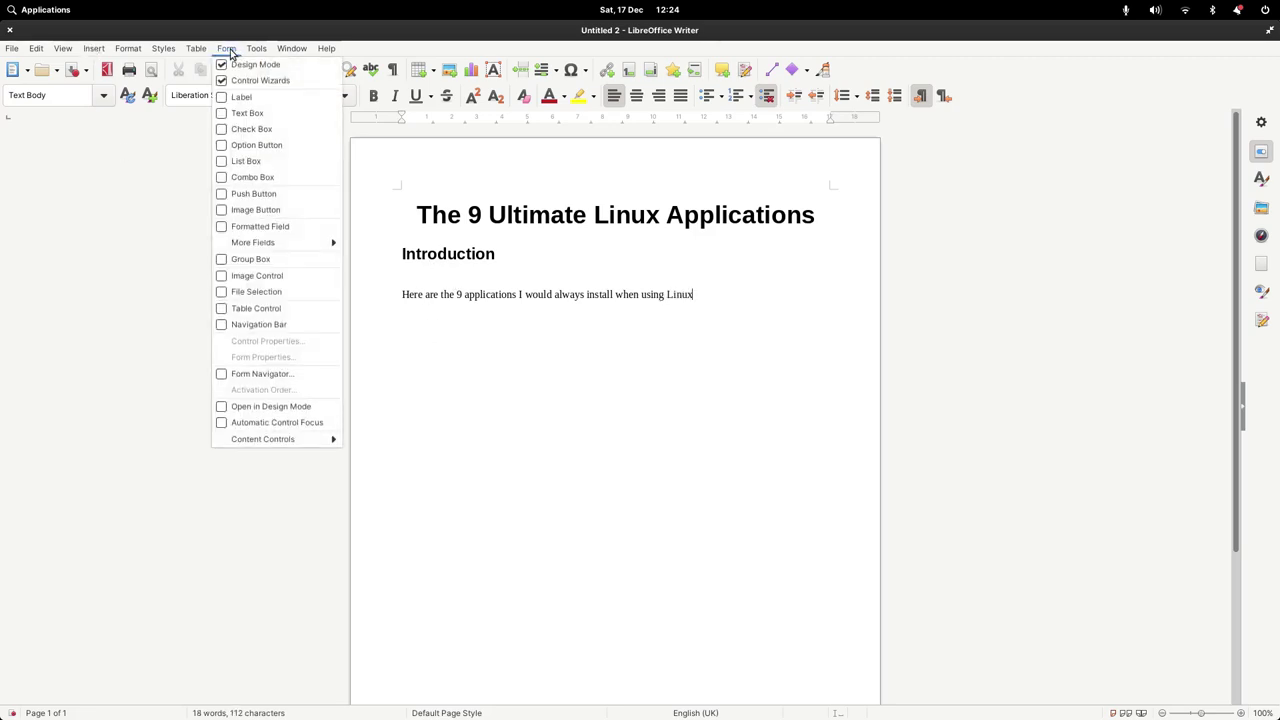
{"action": "left_click", "coordinate": [258, 50]}
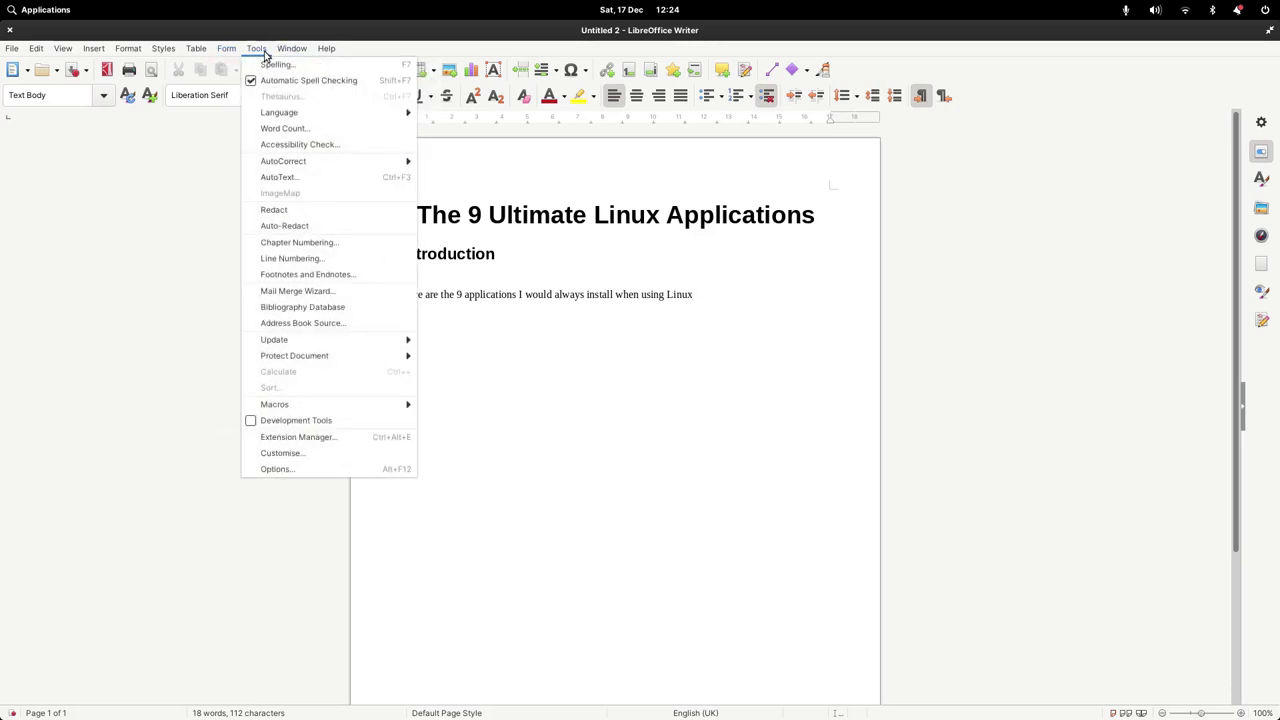
{"action": "left_click", "coordinate": [265, 52]}
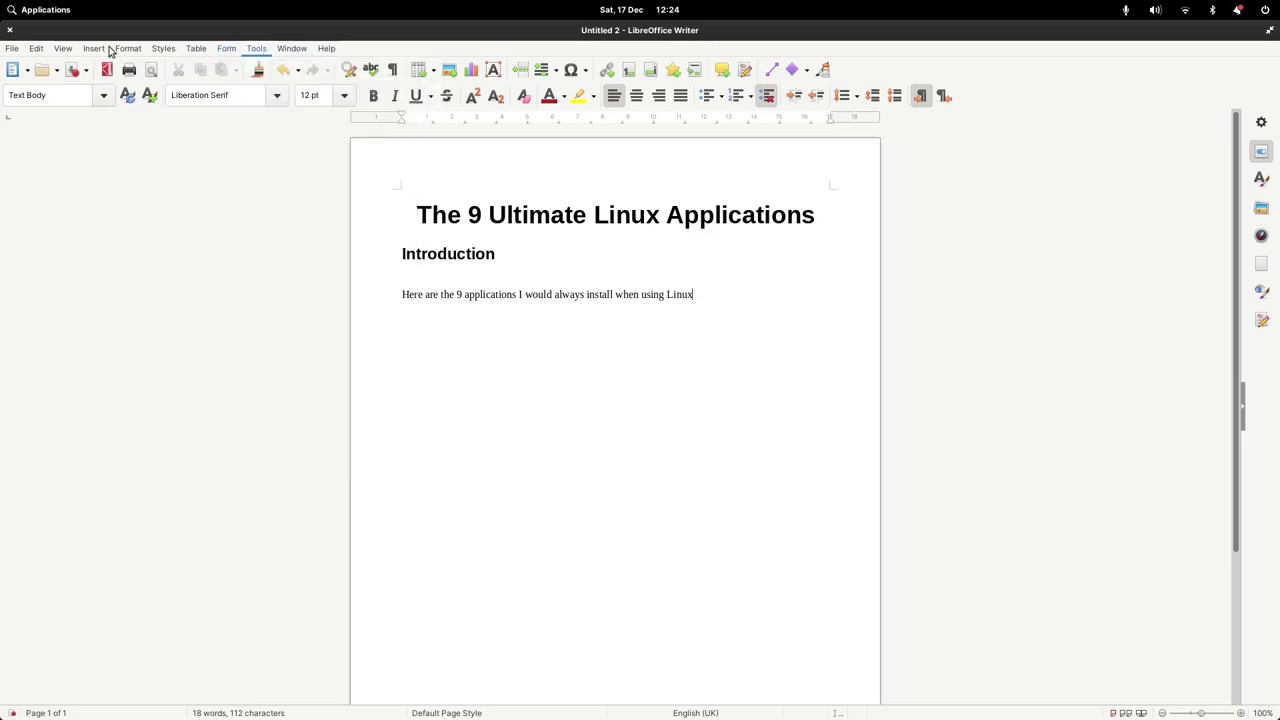
{"action": "left_click", "coordinate": [263, 48]}
{"action": "left_click", "coordinate": [256, 49]}
{"action": "left_click", "coordinate": [128, 48]}
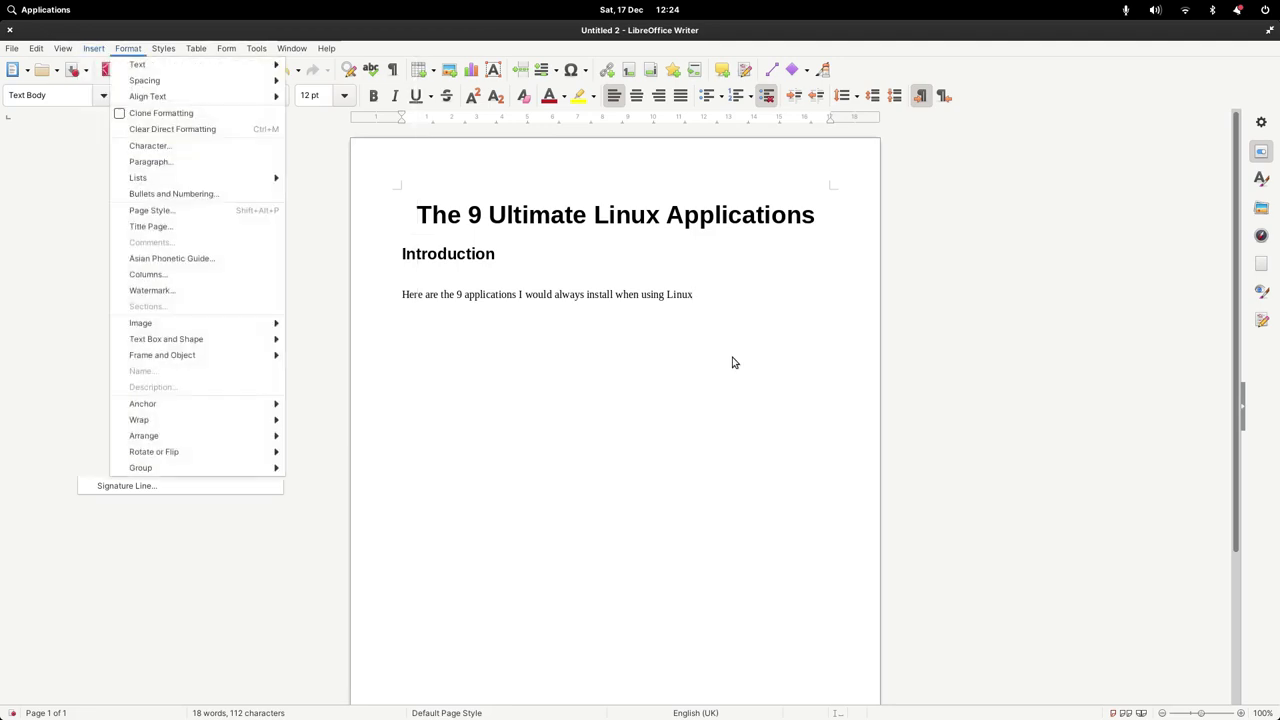
{"action": "left_click", "coordinate": [735, 300]}
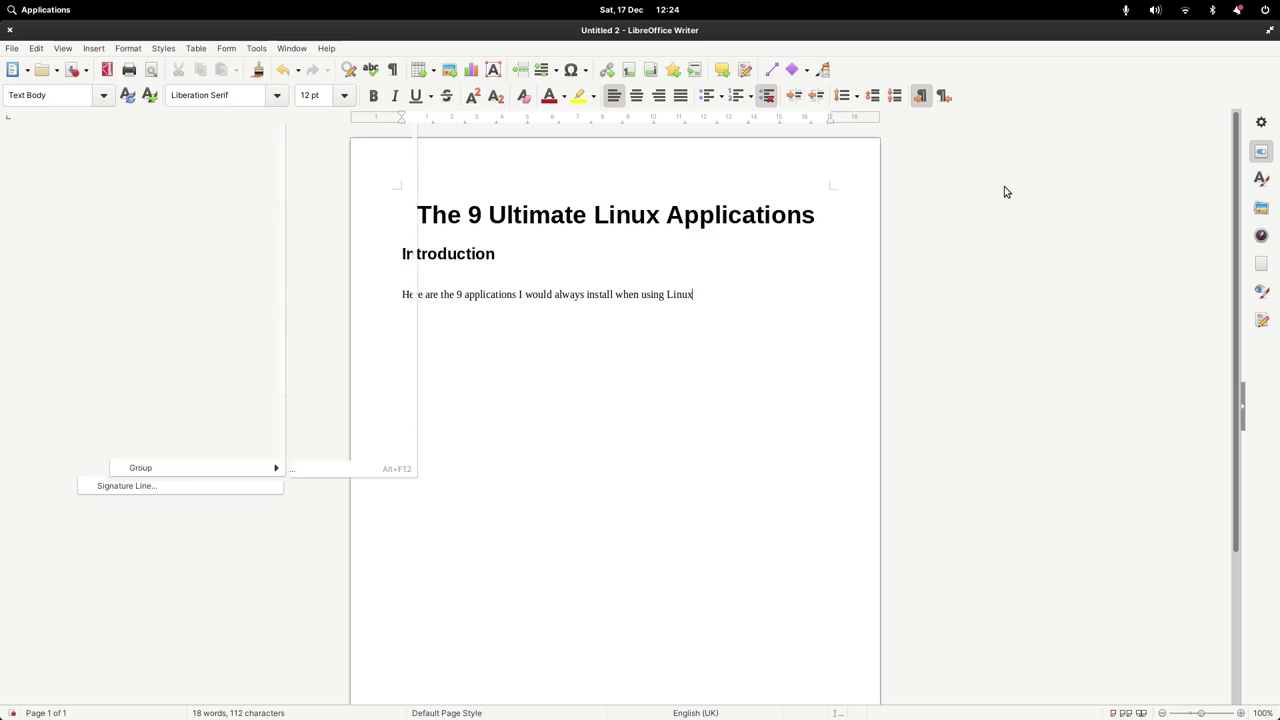
{"action": "left_click", "coordinate": [375, 160]}
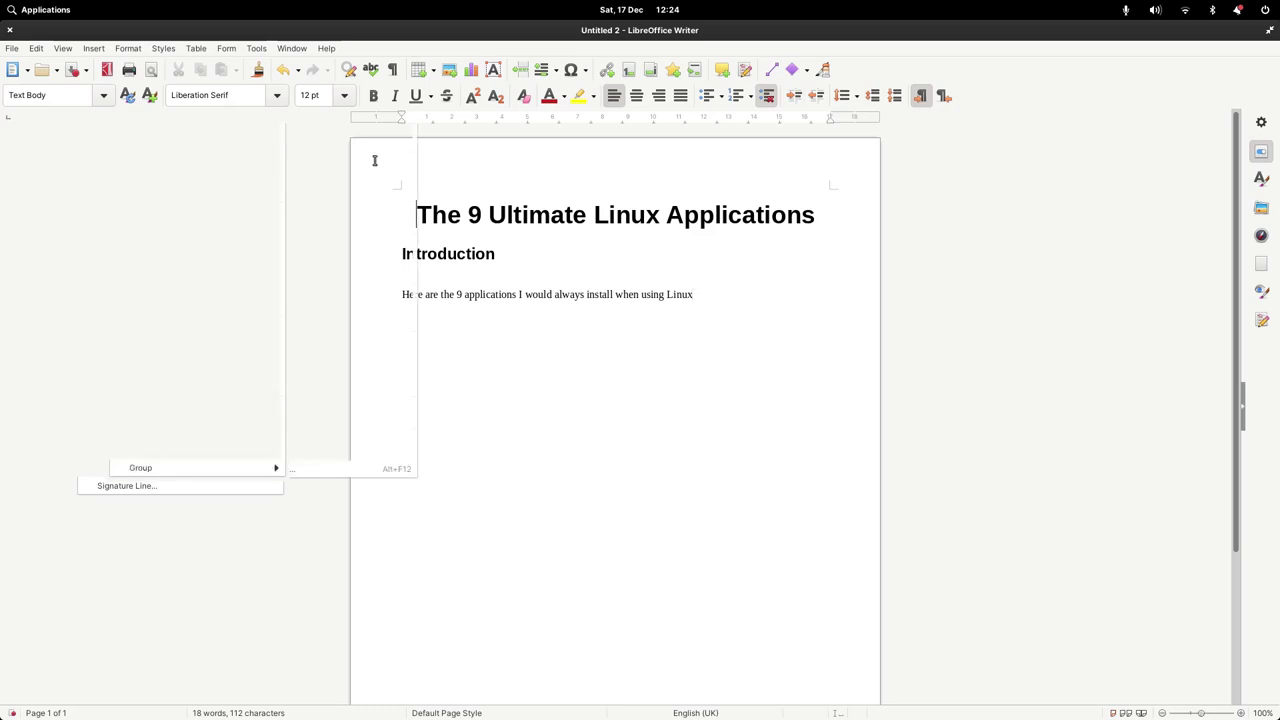
Step: Close the text document without saving and dismiss the tip of the day
{"action": "left_click", "coordinate": [11, 31]}
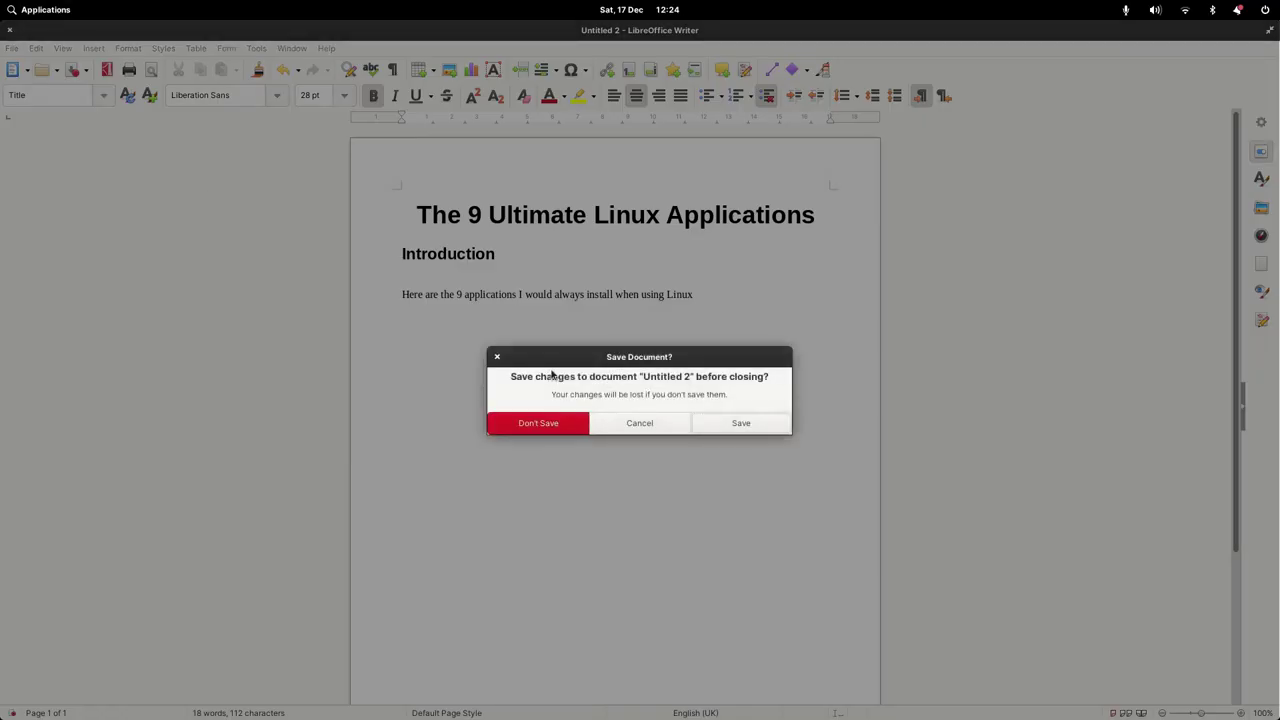
{"action": "left_click", "coordinate": [555, 424]}
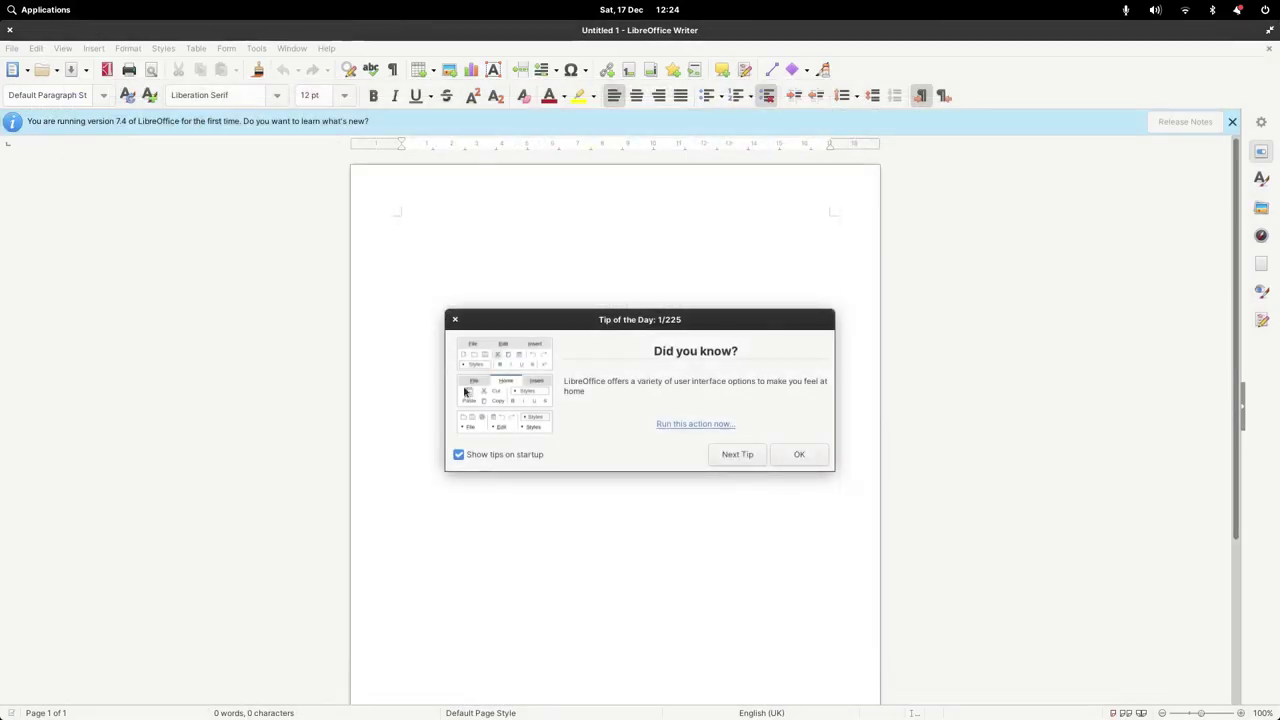
{"action": "left_click", "coordinate": [822, 459]}
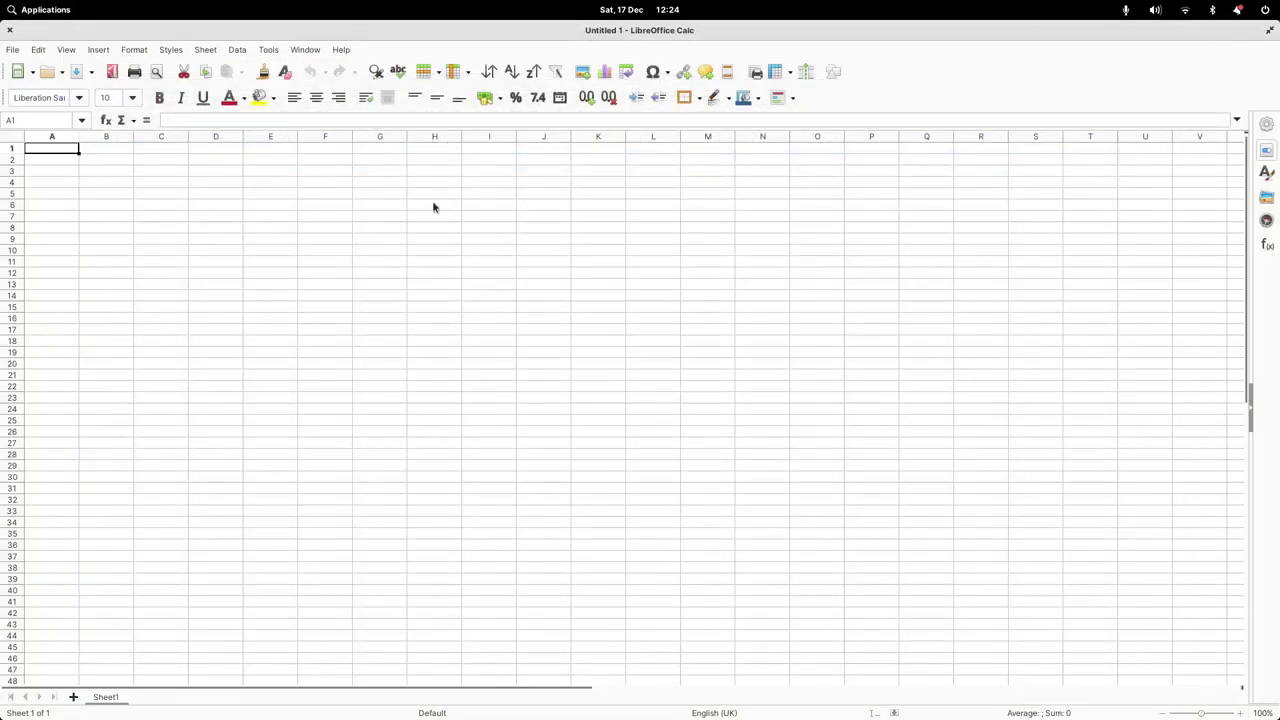
{"action": "left_click", "coordinate": [270, 160]}
{"action": "left_click", "coordinate": [54, 150]}
{"action": "left_click", "coordinate": [197, 200]}
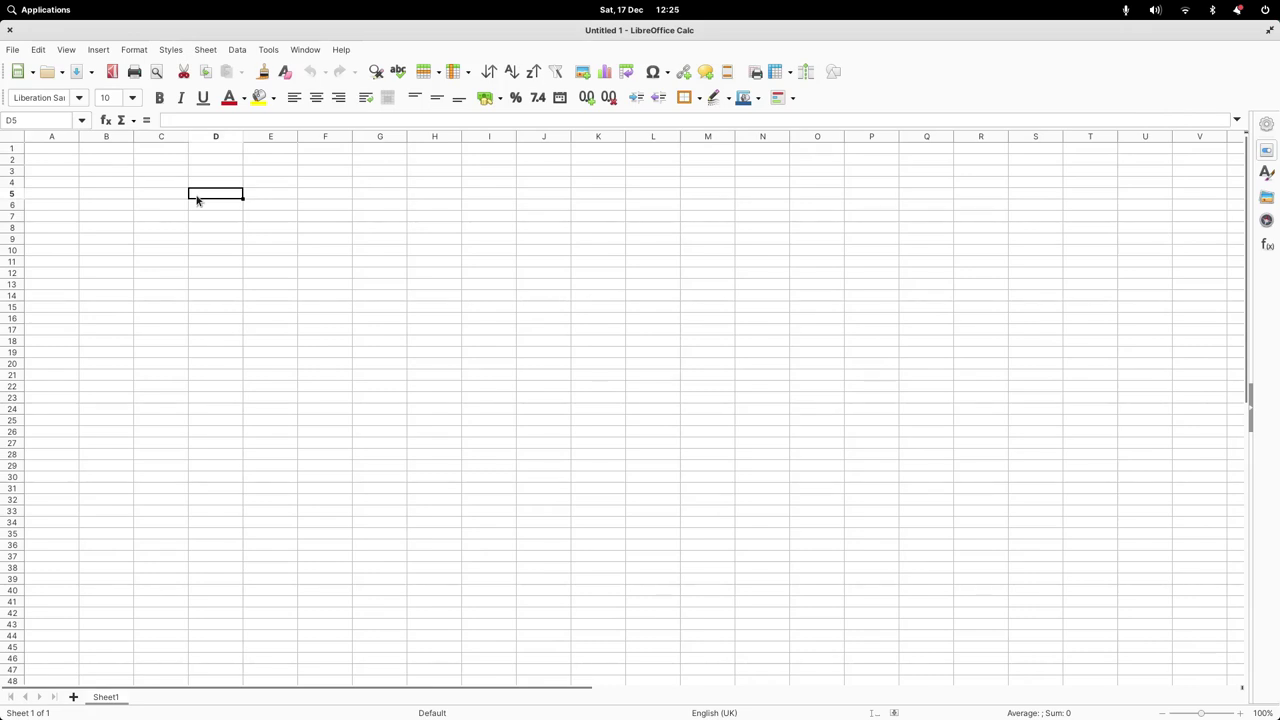
{"action": "left_click", "coordinate": [50, 155]}
{"action": "left_click", "coordinate": [97, 171]}
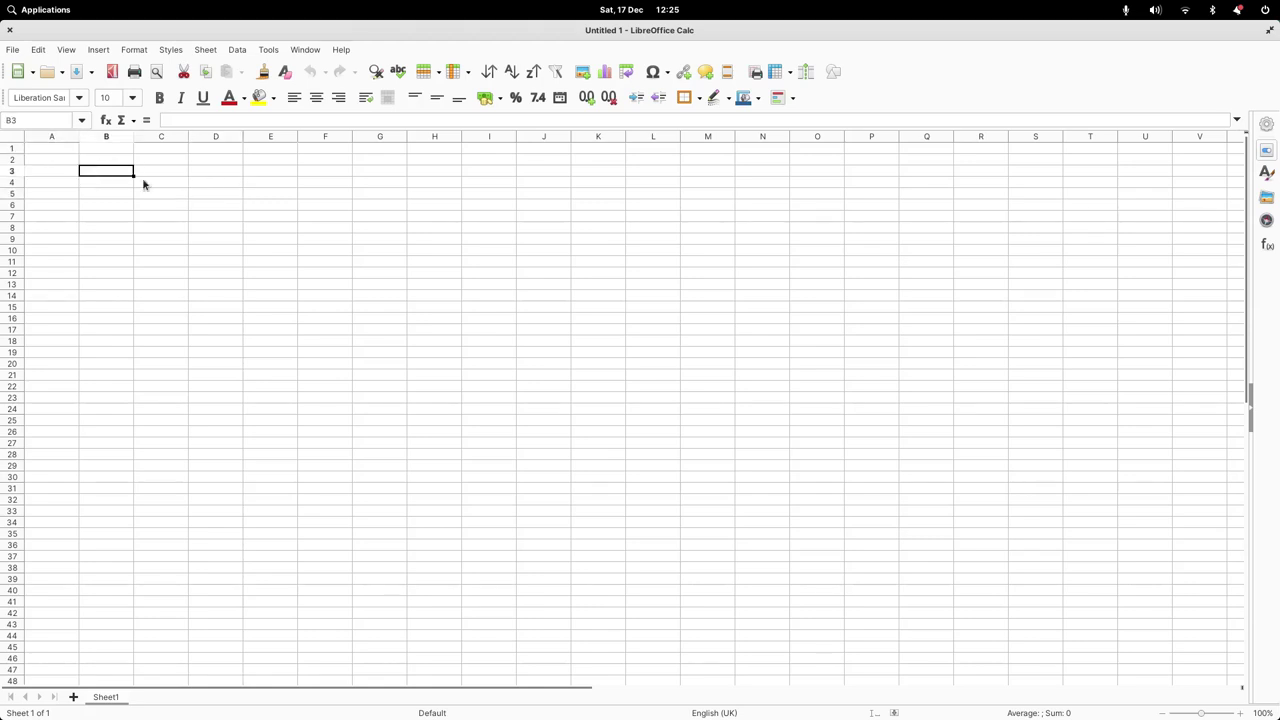
Step: Enter the column headings ID, Name, Salary and Dept in cells A1 to D1 of the blank spreadsheet
{"action": "left_click", "coordinate": [60, 153]}
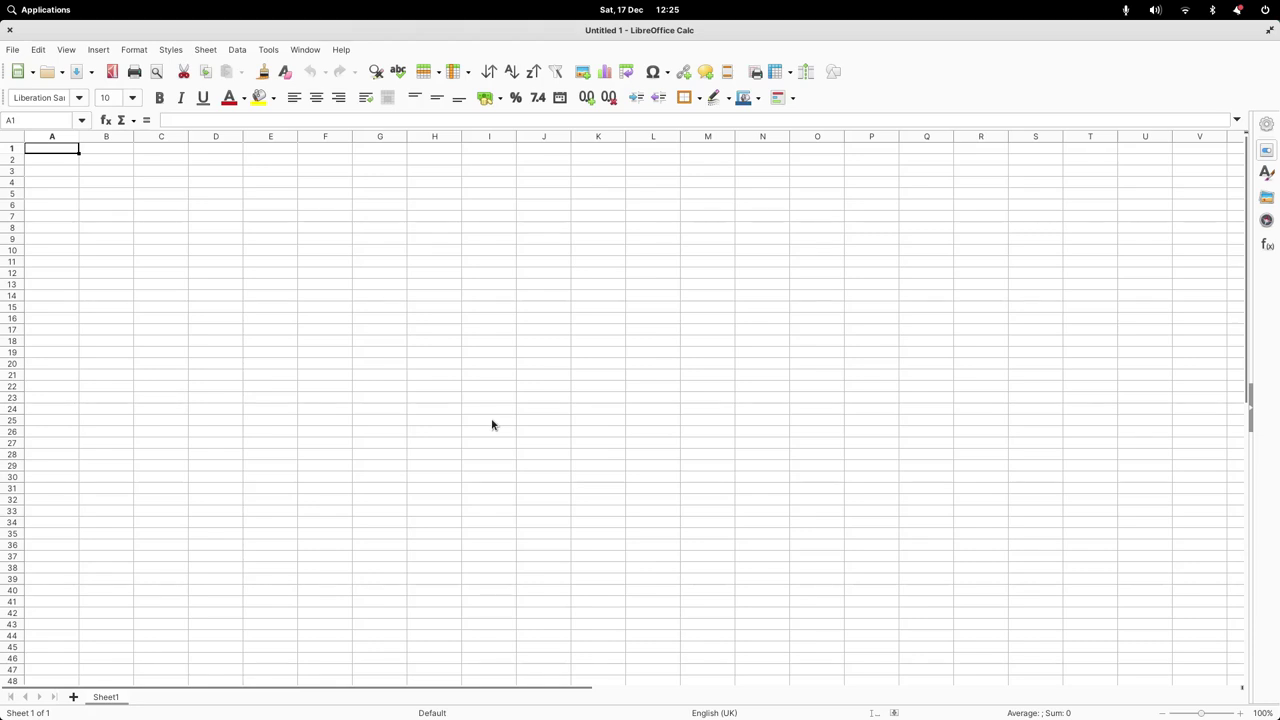
{"action": "type", "text": "ID"}
{"action": "key", "text": "Tab"}
{"action": "type", "text": "Name"}
{"action": "key", "text": "Tab"}
{"action": "type", "text": "Sa;"}
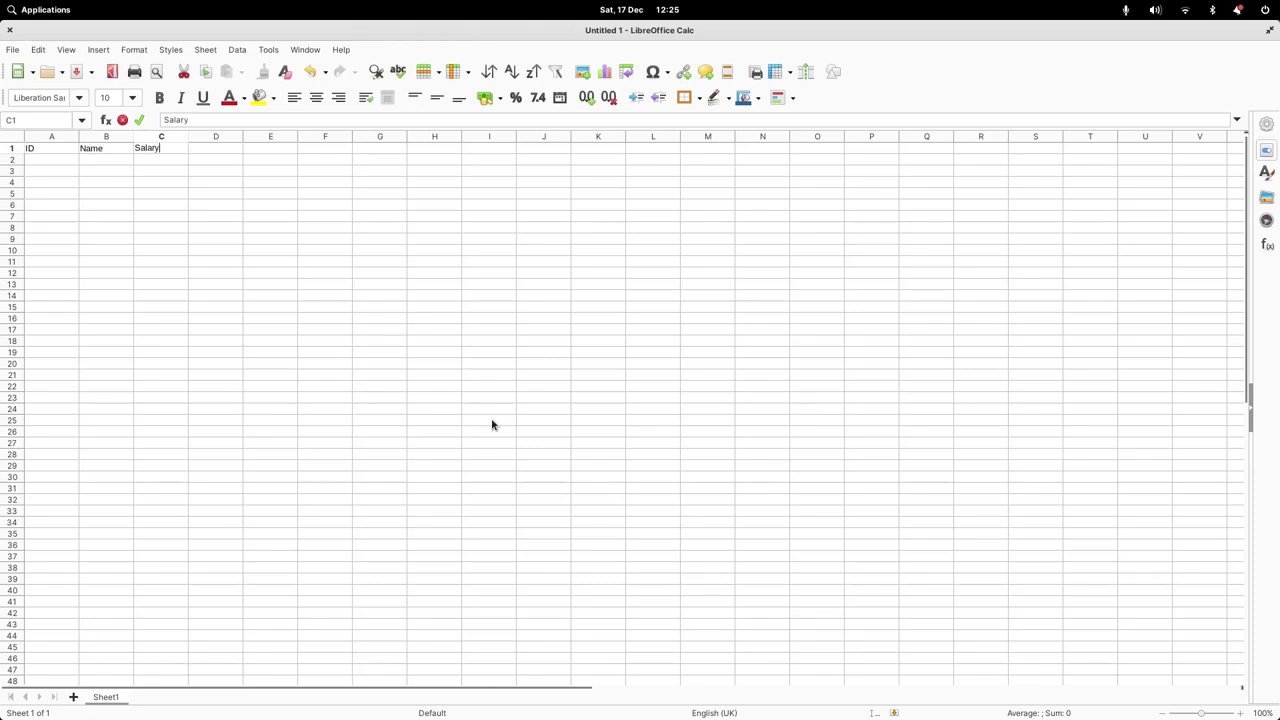
{"action": "key", "text": "Tab"}
{"action": "type", "text": "Dept"}
{"action": "key", "text": "Return"}
Step: Fill the ID column in A2 to A6 with the numbers 1 to 5
{"action": "type", "text": "1"}
{"action": "key", "text": "Escape"}
{"action": "key", "text": "Left"}
{"action": "type", "text": "1"}
{"action": "key", "text": "Return"}
{"action": "type", "text": "2"}
{"action": "key", "text": "Return"}
{"action": "type", "text": "3"}
{"action": "key", "text": "Return"}
{"action": "type", "text": "4"}
{"action": "key", "text": "Return"}
{"action": "type", "text": "5"}
{"action": "key", "text": "Tab"}
Step: Enter the first employee's name in cell B2 of the Name column, correcting its spelling
{"action": "key", "text": "Up"}
{"action": "key", "text": "Up"}
{"action": "key", "text": "Up"}
{"action": "key", "text": "Up"}
{"action": "type", "text": "Stey"}
{"action": "key", "text": "Return"}
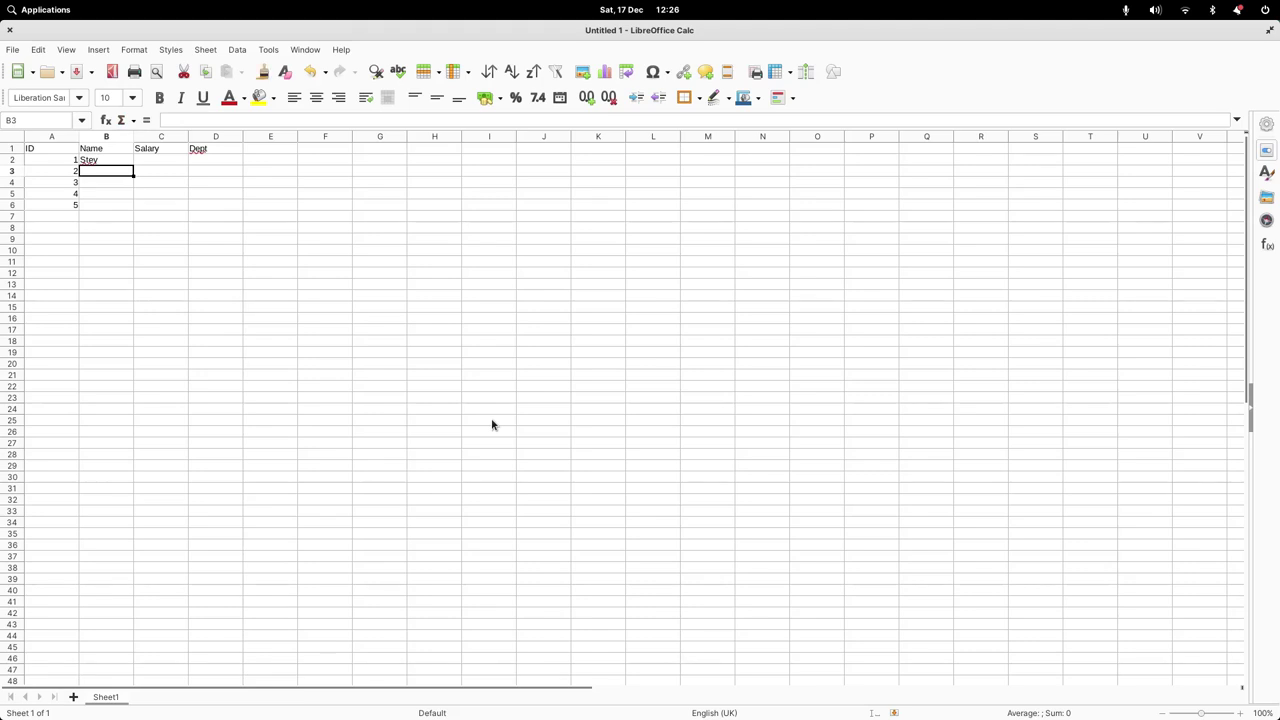
{"action": "key", "text": "Up"}
{"action": "type", "text": "Steve"}
{"action": "key", "text": "Return"}
Step: Enter the names of the remaining four employees in cells B3 to B6
{"action": "type", "text": "Tom"}
{"action": "key", "text": "Return"}
{"action": "type", "text": "Alice"}
{"action": "key", "text": "Return"}
{"action": "type", "text": "Kerry"}
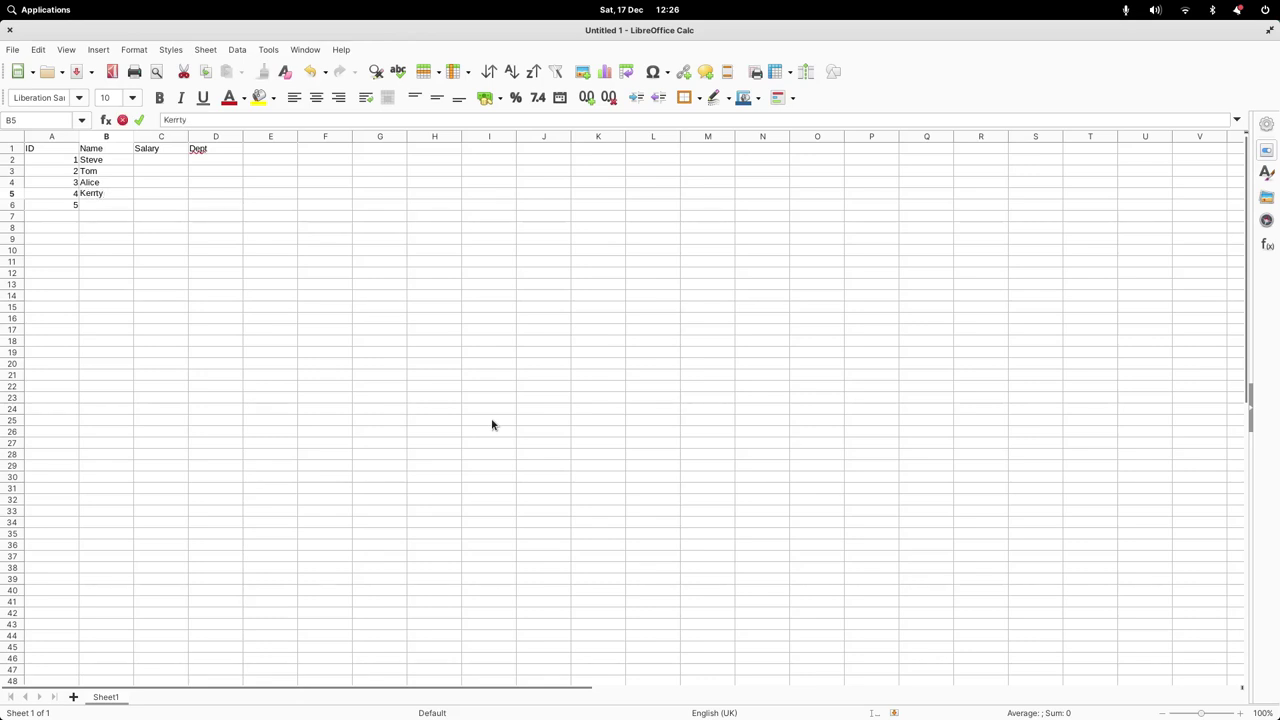
{"action": "key", "text": "BackSpace"}
{"action": "type", "text": "y"}
{"action": "key", "text": "Return"}
{"action": "type", "text": "Emil"}
{"action": "key", "text": "Tab"}
{"action": "key", "text": "shift+Tab"}
{"action": "type", "text": "Mike"}
{"action": "key", "text": "Tab"}
Step: Fill the Salary column in C2 to C6 with 1000, 1200, 1300, 900 and 500
{"action": "key", "text": "Up"}
{"action": "key", "text": "Up"}
{"action": "key", "text": "Up"}
{"action": "key", "text": "Up"}
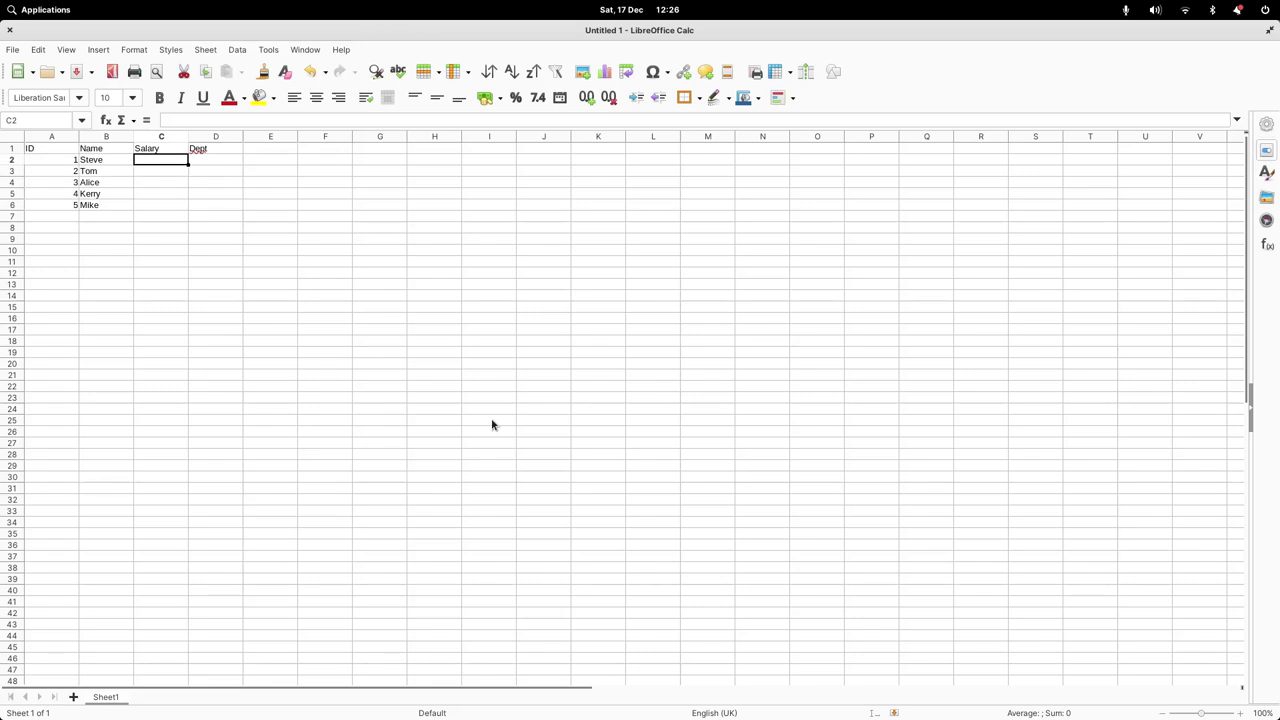
{"action": "type", "text": "1000"}
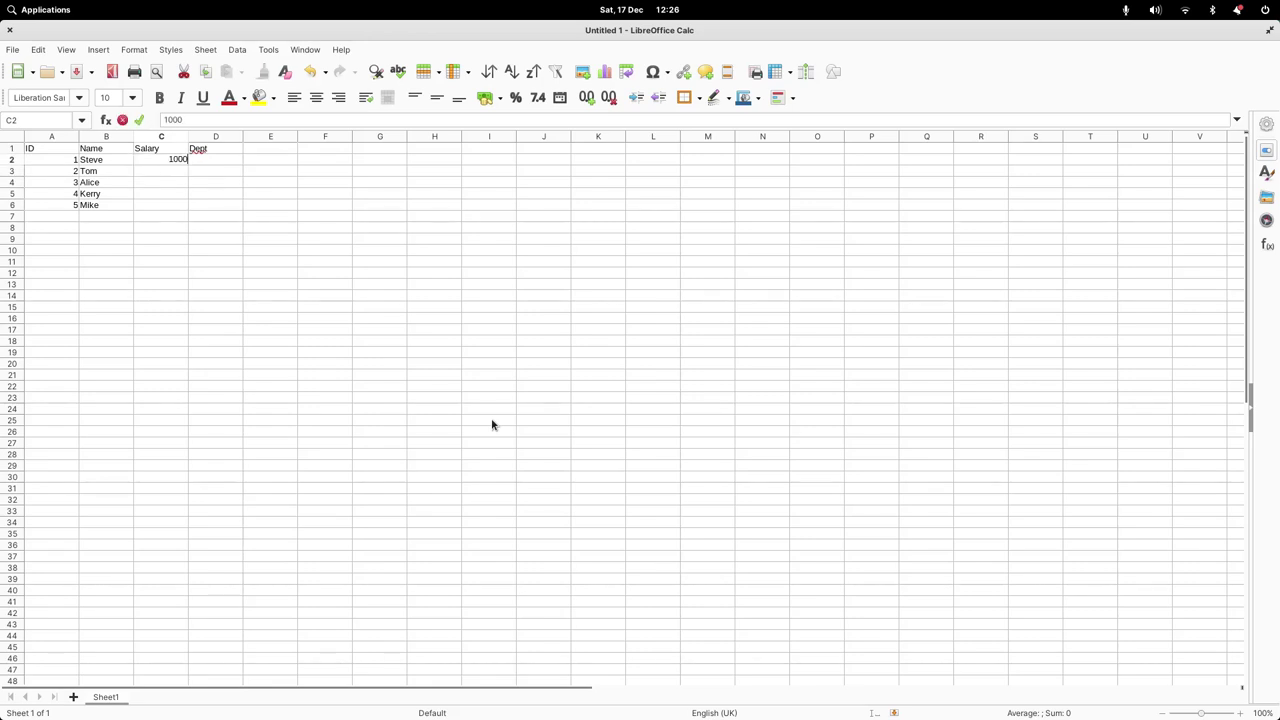
{"action": "key", "text": "Return"}
{"action": "type", "text": "1200"}
{"action": "key", "text": "Return"}
{"action": "type", "text": "1300"}
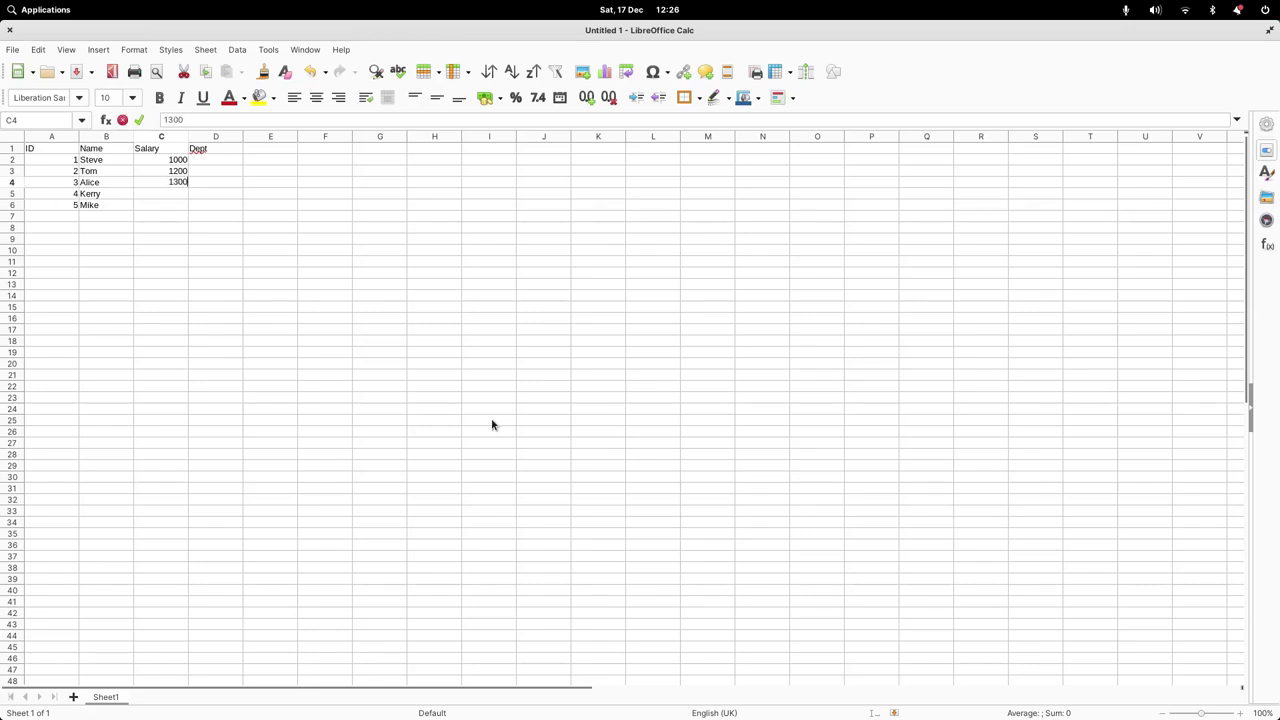
{"action": "key", "text": "Return"}
{"action": "type", "text": "900"}
{"action": "key", "text": "Return"}
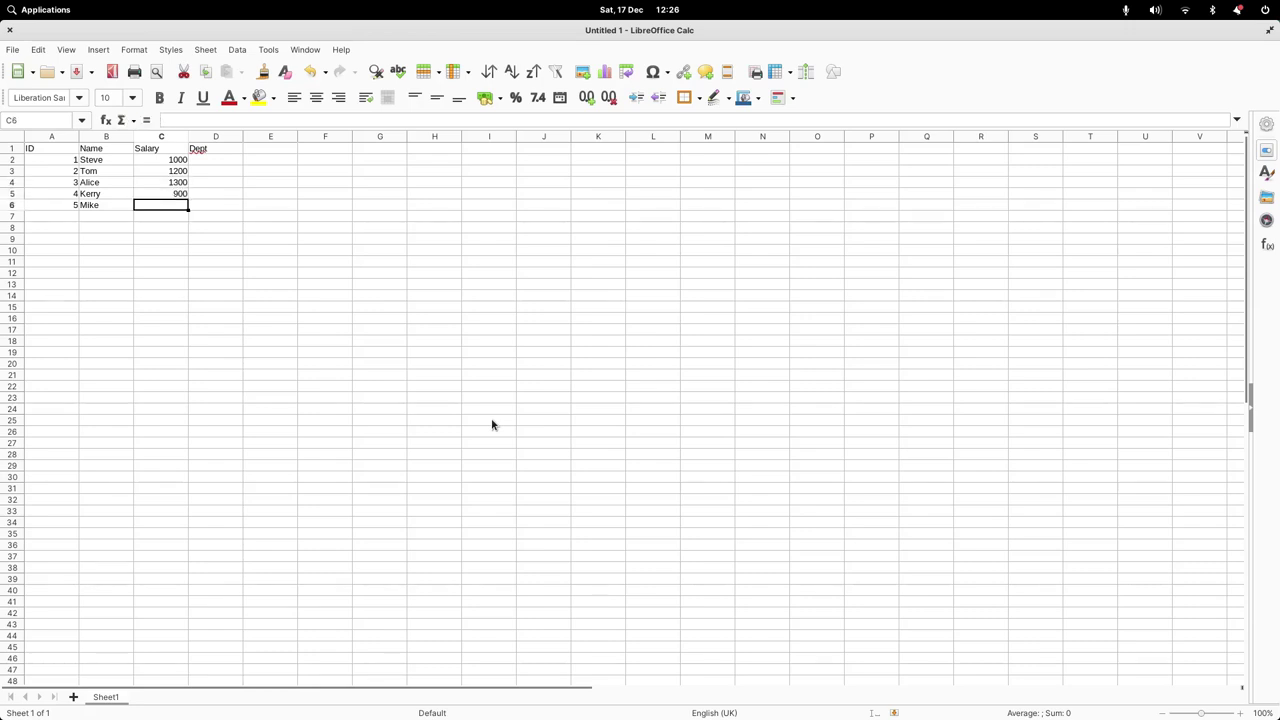
{"action": "type", "text": "500"}
{"action": "key", "text": "Tab"}
Step: Fill the Dept column in D2 to D6 with IT, IT, Accounts, Sales and Admin
{"action": "key", "text": "Up"}
{"action": "key", "text": "Up"}
{"action": "key", "text": "Up"}
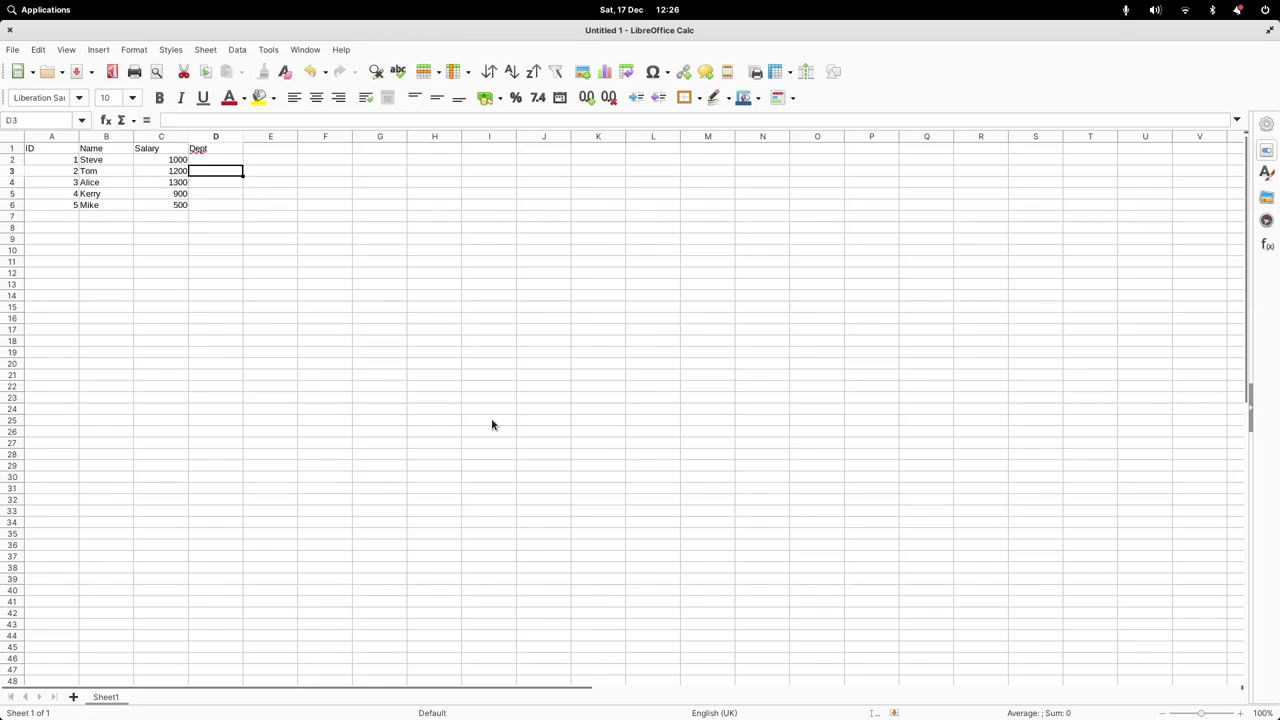
{"action": "key", "text": "Up"}
{"action": "type", "text": "IT"}
{"action": "key", "text": "Return"}
{"action": "type", "text": "IT"}
{"action": "key", "text": "Return"}
{"action": "type", "text": "Accounts"}
{"action": "key", "text": "Return"}
{"action": "type", "text": "Sales"}
{"action": "key", "text": "Return"}
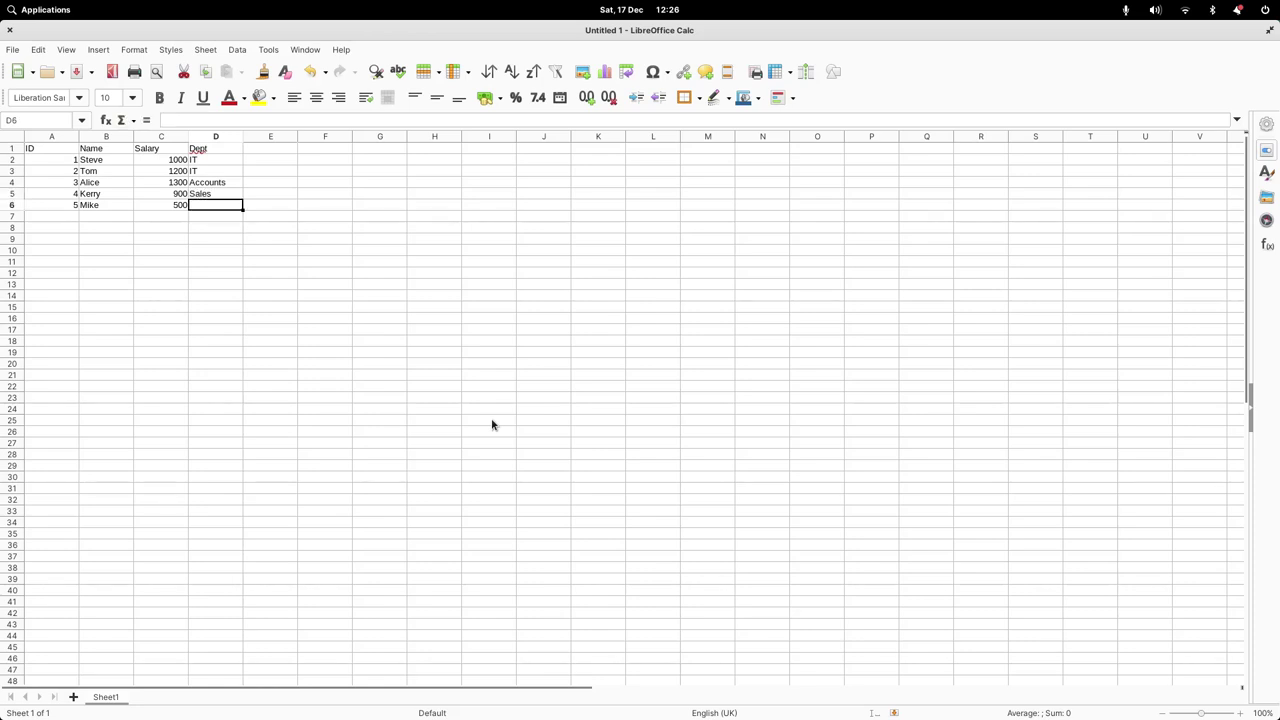
{"action": "type", "text": "Adm"}
{"action": "key", "text": "Return"}
Step: Total the salaries in cell C7 with a SUM formula over C2:C6
{"action": "key", "text": "Left"}
{"action": "key", "text": "Left"}
{"action": "key", "text": "Left"}
{"action": "key", "text": "Right"}
{"action": "key", "text": "Right"}
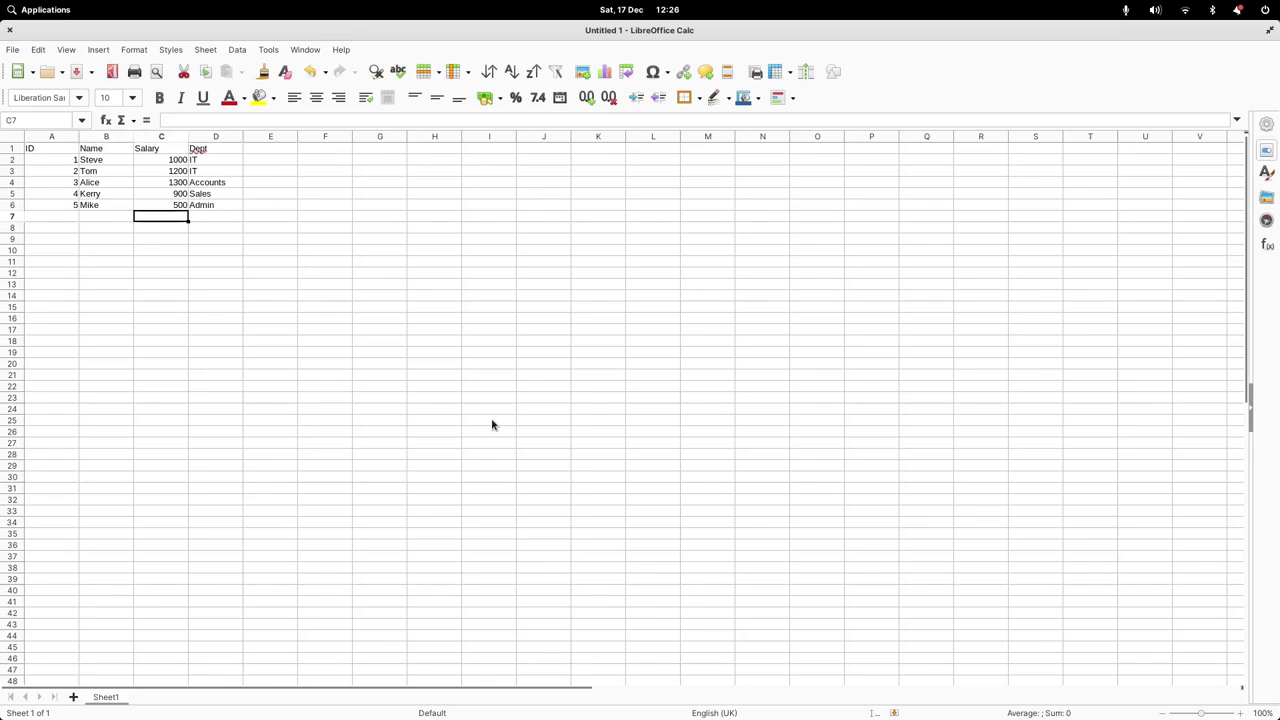
{"action": "type", "text": "=sum("}
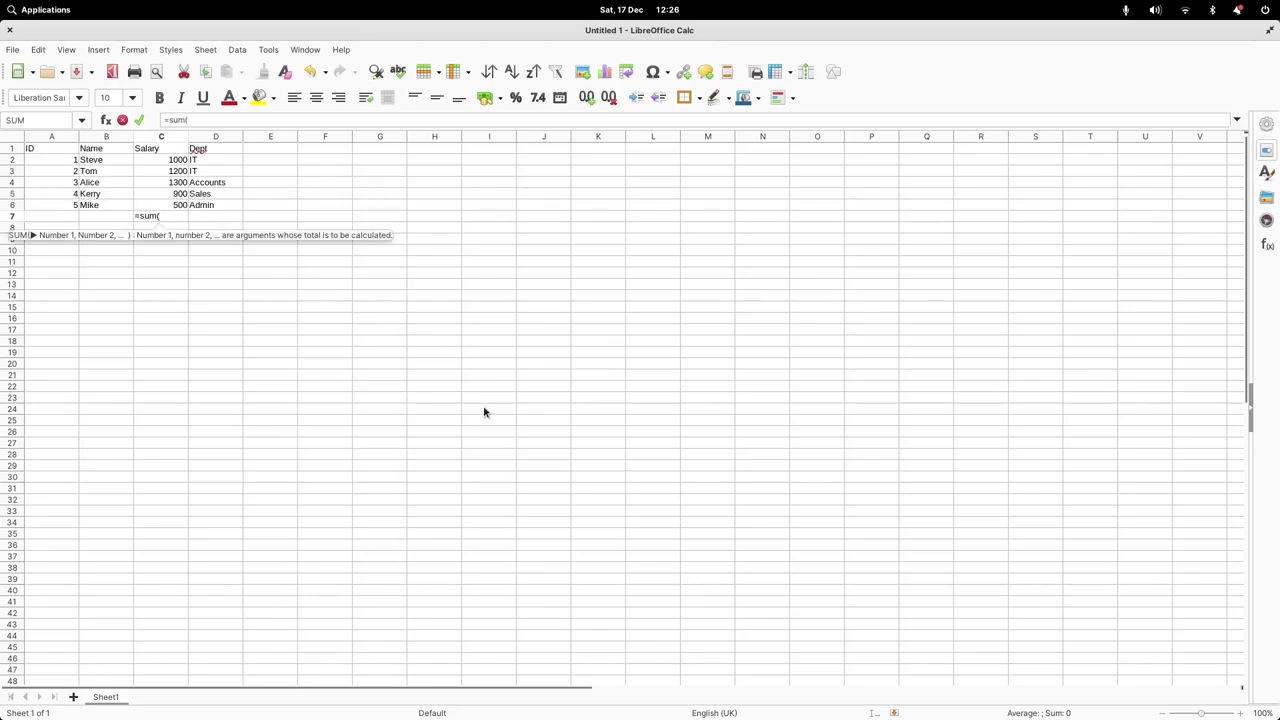
{"action": "left_click_drag", "start_coordinate": [167, 162], "coordinate": [172, 208]}
{"action": "key", "text": "Return"}
{"action": "key", "text": "Up"}
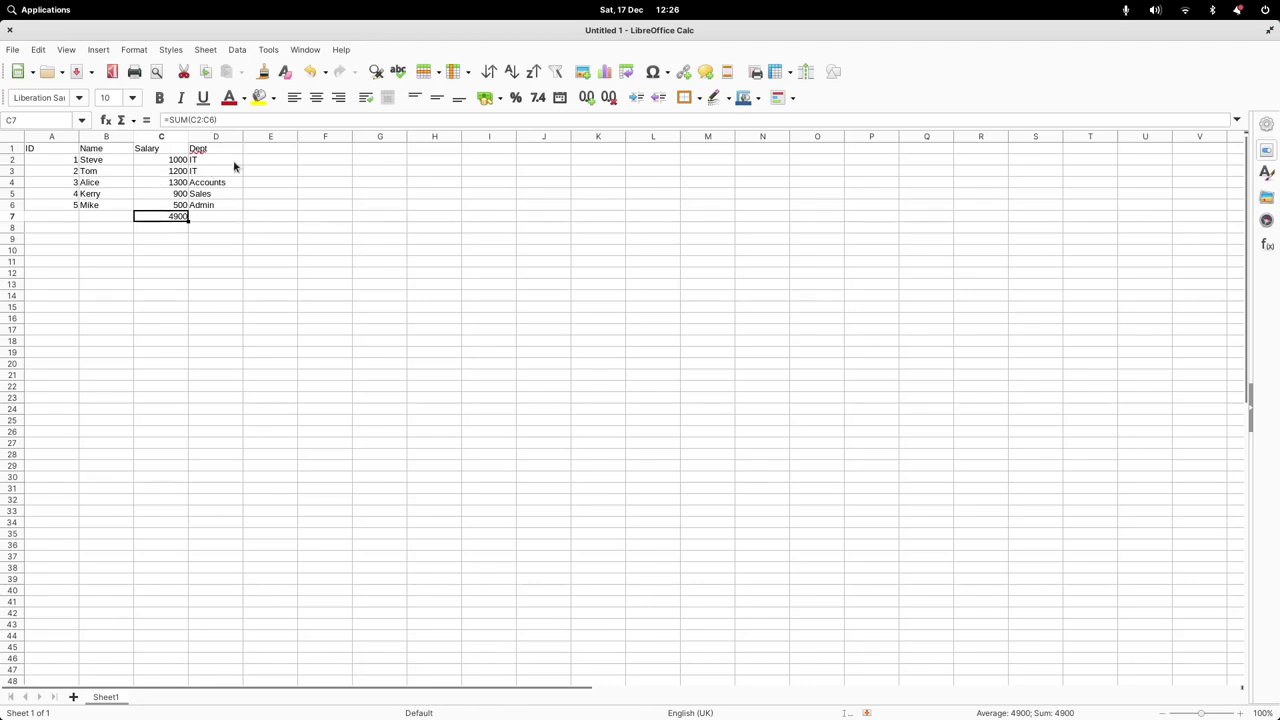
{"action": "left_click", "coordinate": [42, 150]}
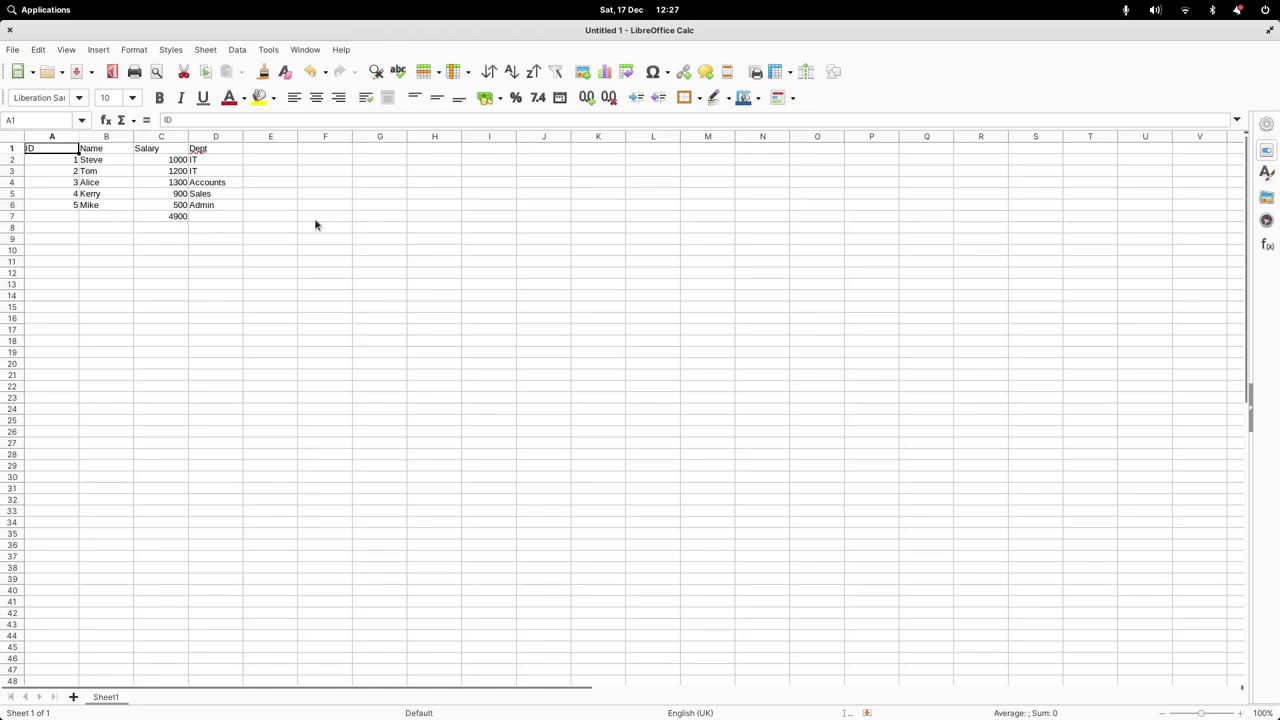
{"action": "left_click", "coordinate": [267, 50]}
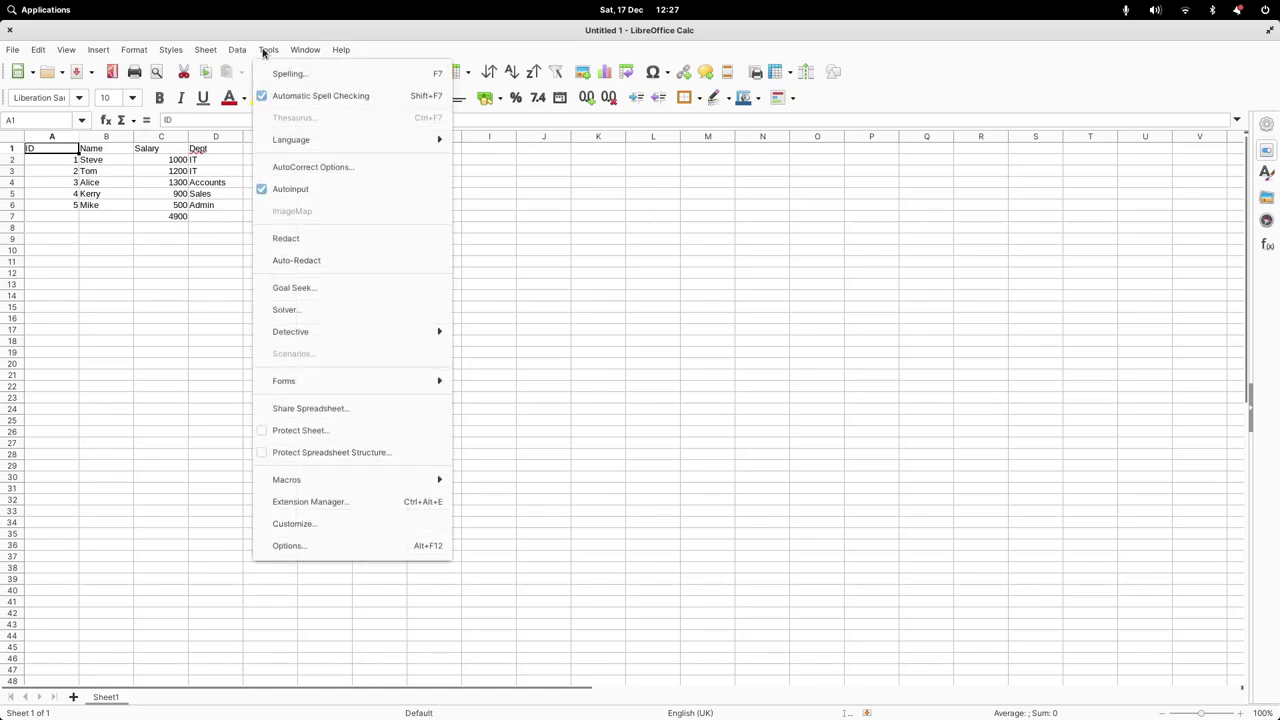
{"action": "mouse_move", "coordinate": [298, 392]}
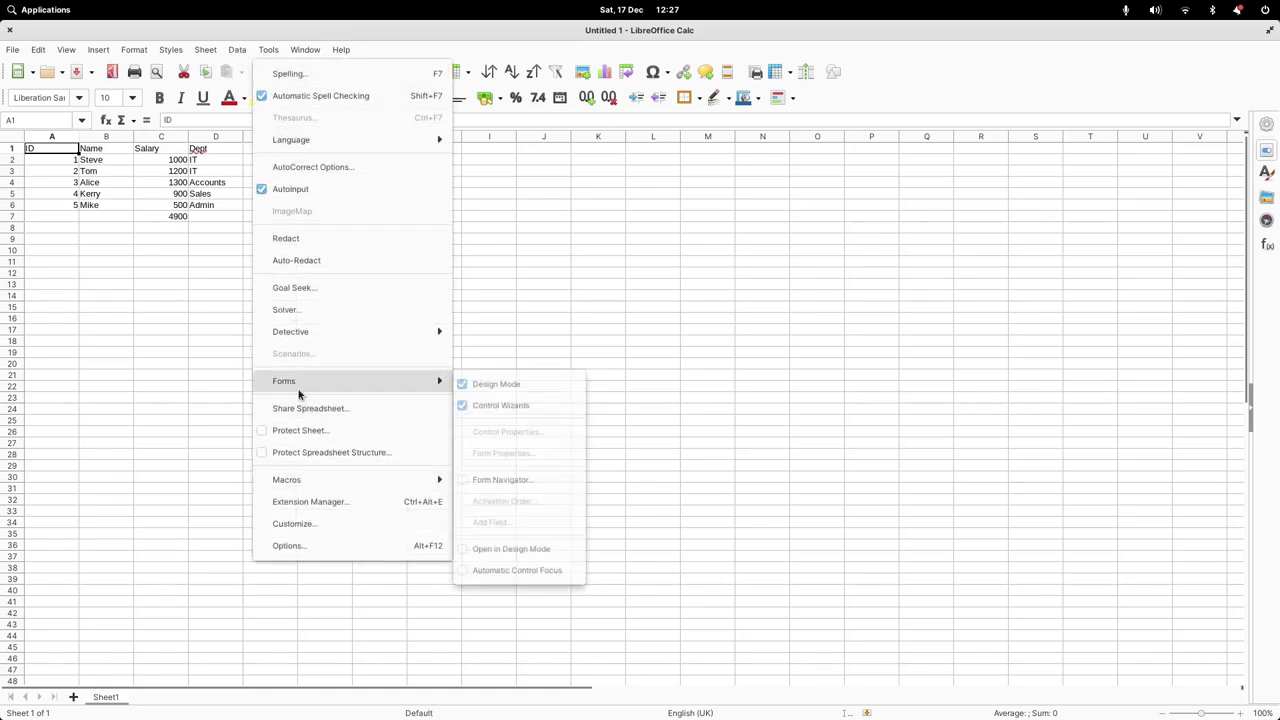
{"action": "mouse_move", "coordinate": [314, 484]}
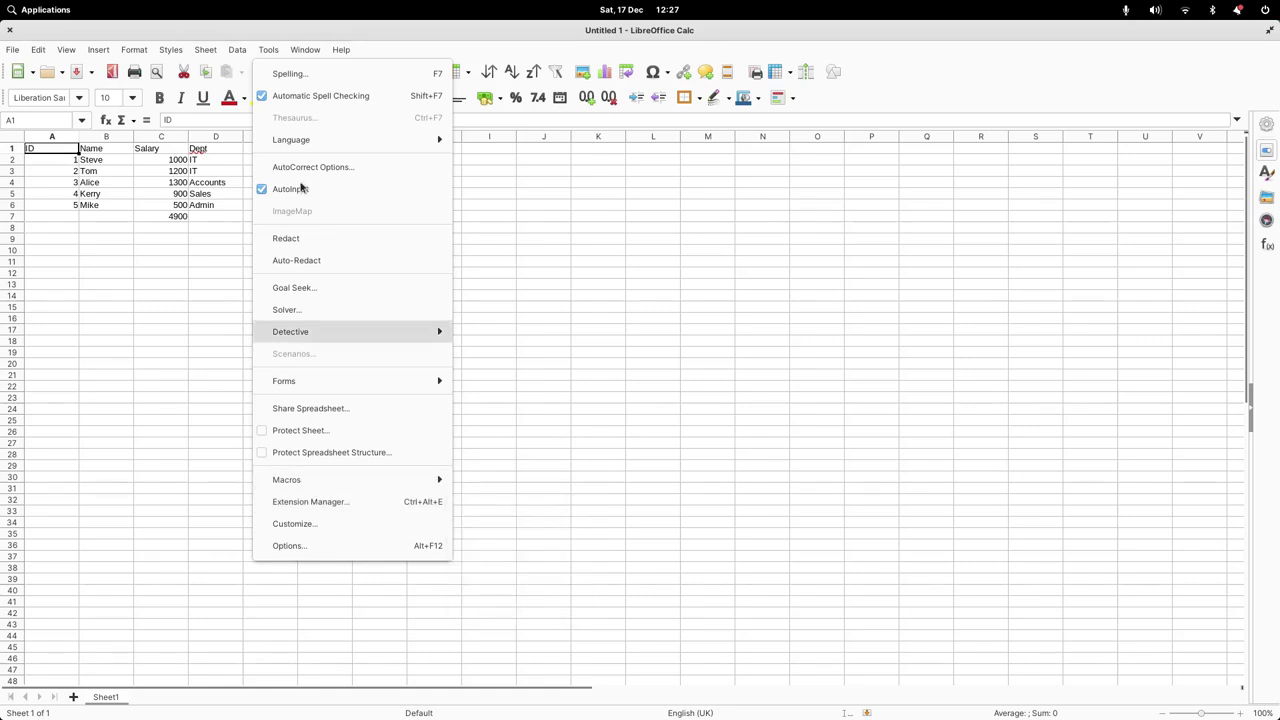
{"action": "left_click", "coordinate": [236, 50]}
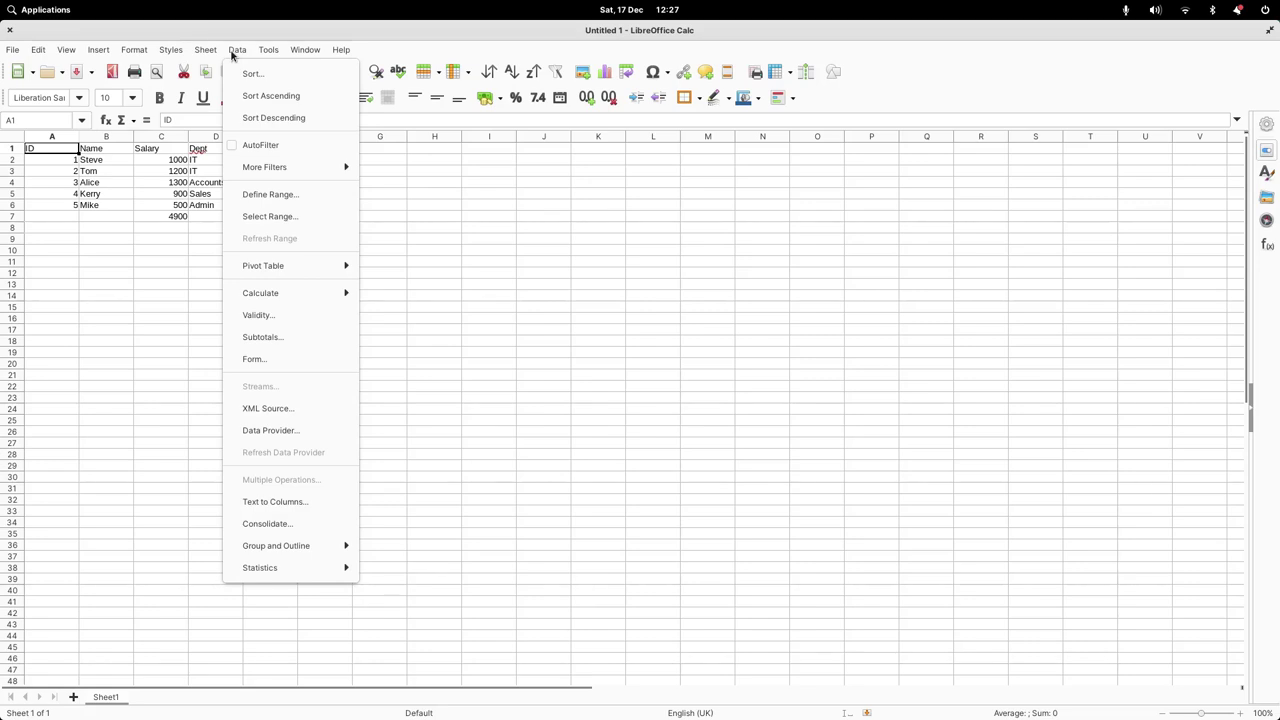
{"action": "left_click", "coordinate": [26, 220]}
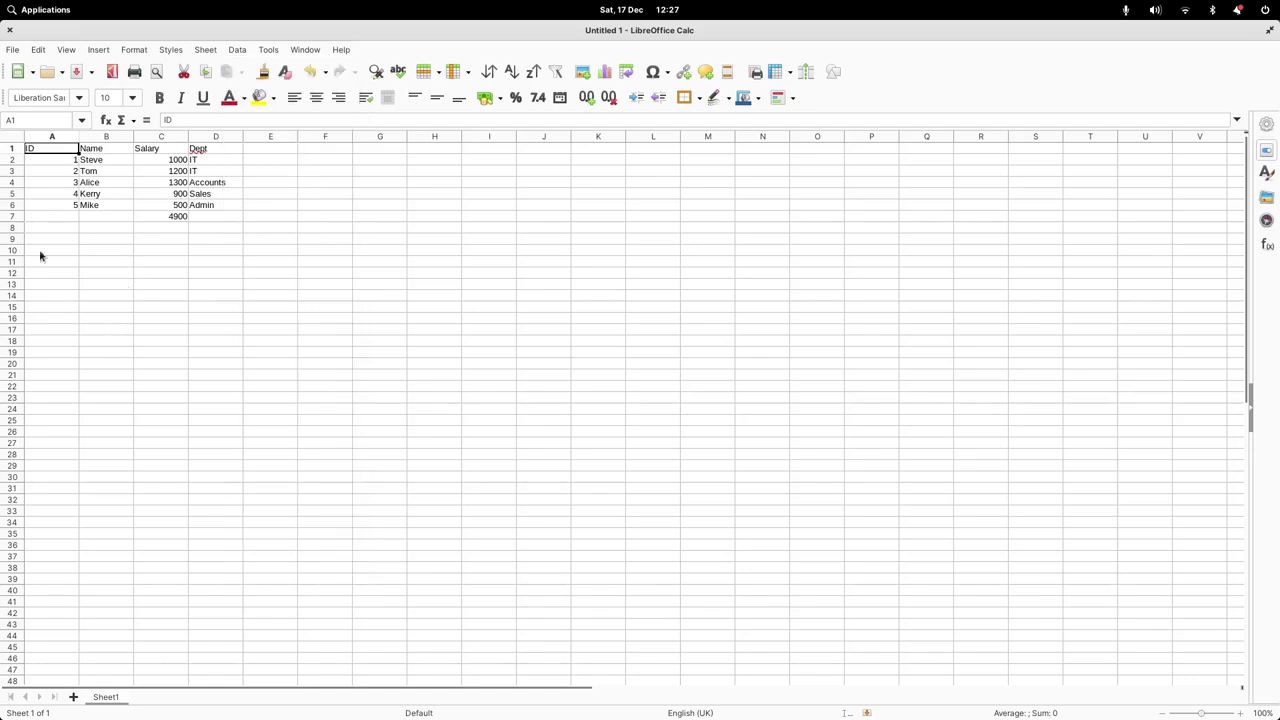
Step: Clear the salary total in cell C7, select the entire sheet and start a pivot table from the current selection
{"action": "left_click", "coordinate": [179, 219]}
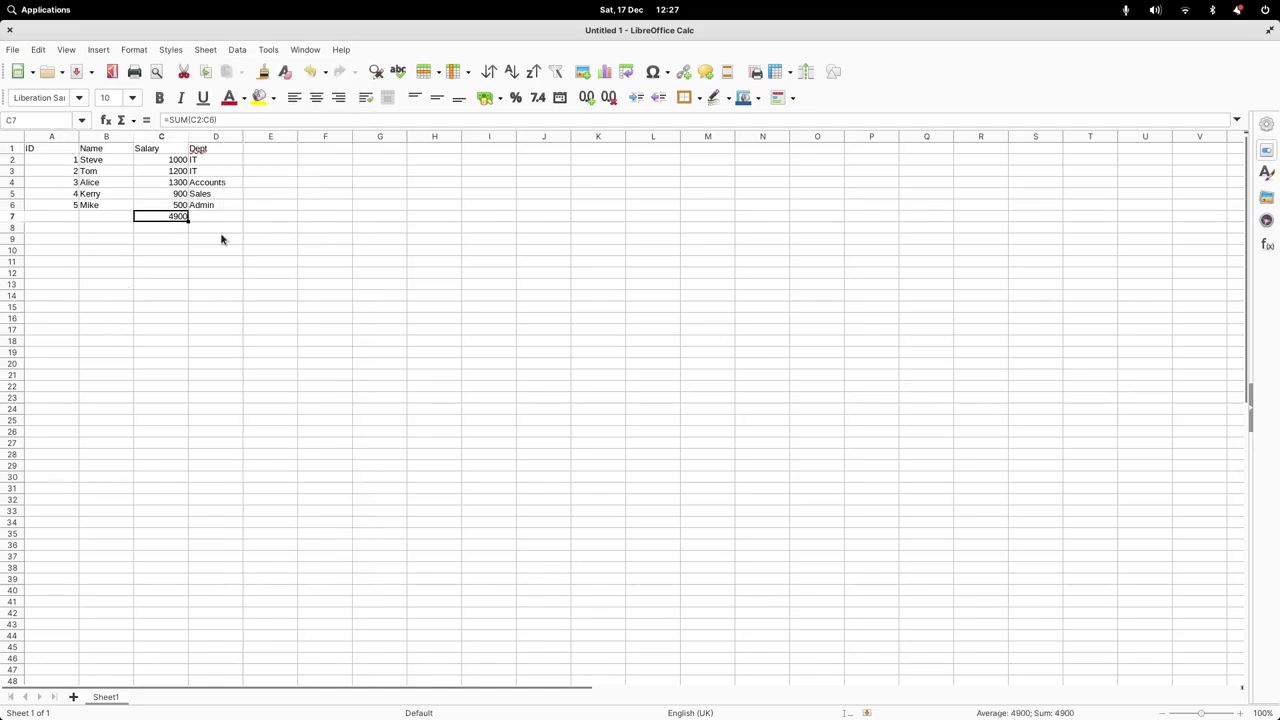
{"action": "key", "text": "Delete"}
{"action": "left_click", "coordinate": [16, 136]}
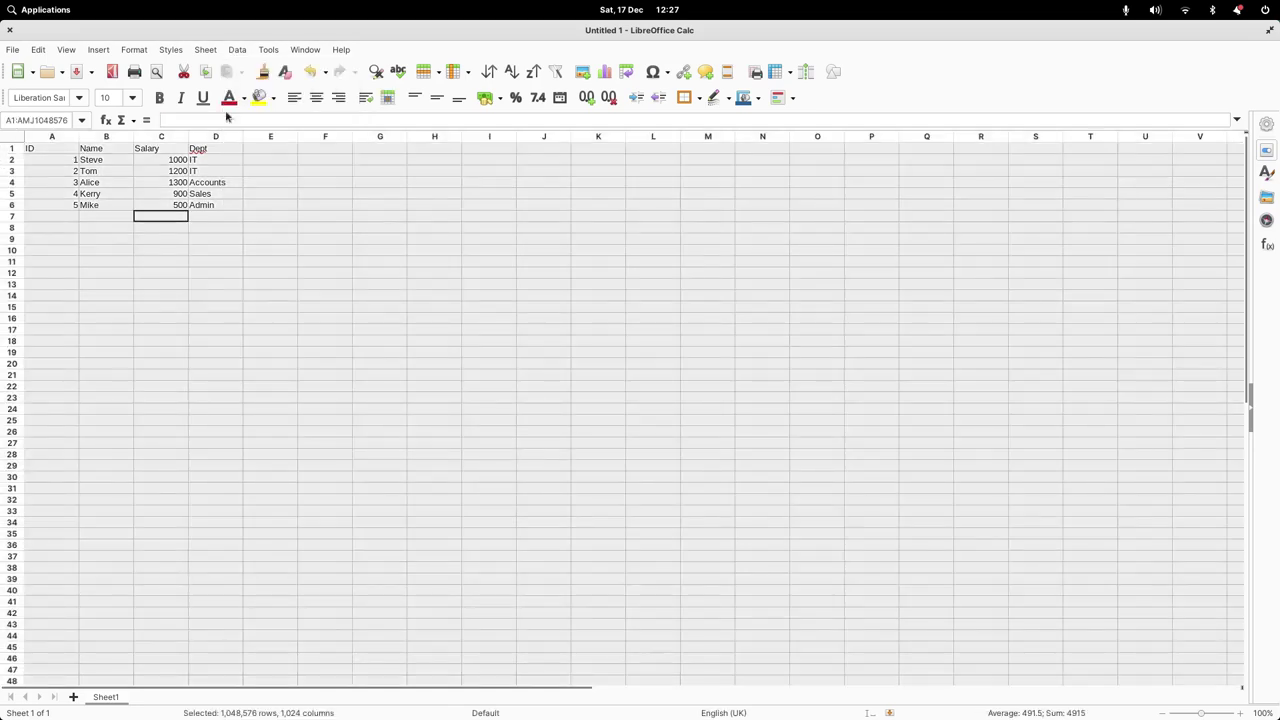
{"action": "left_click", "coordinate": [266, 50]}
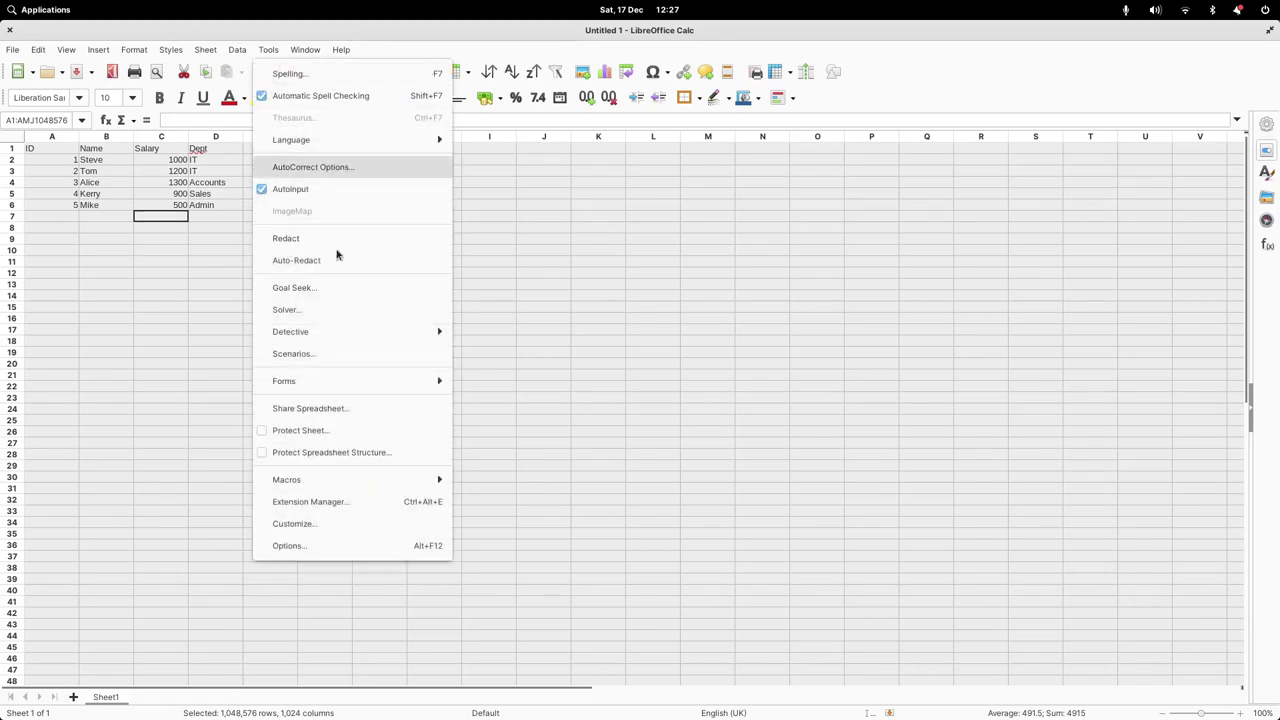
{"action": "mouse_move", "coordinate": [354, 337]}
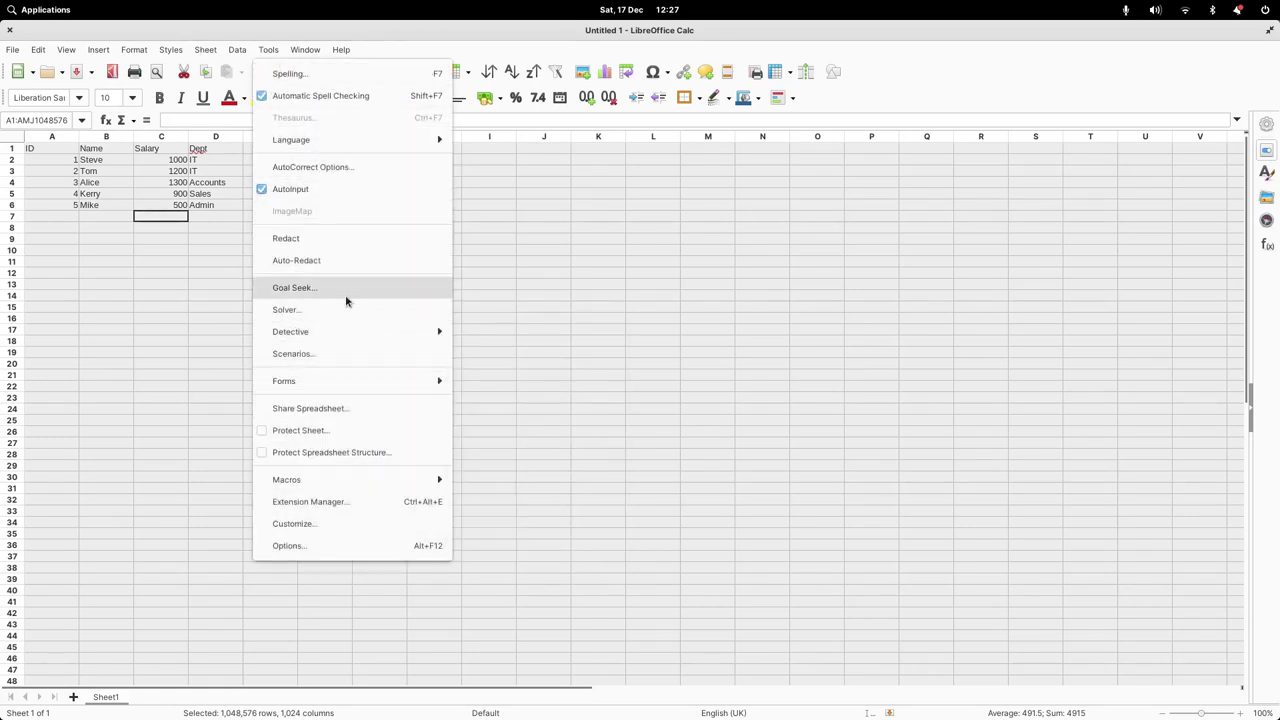
{"action": "mouse_move", "coordinate": [236, 50]}
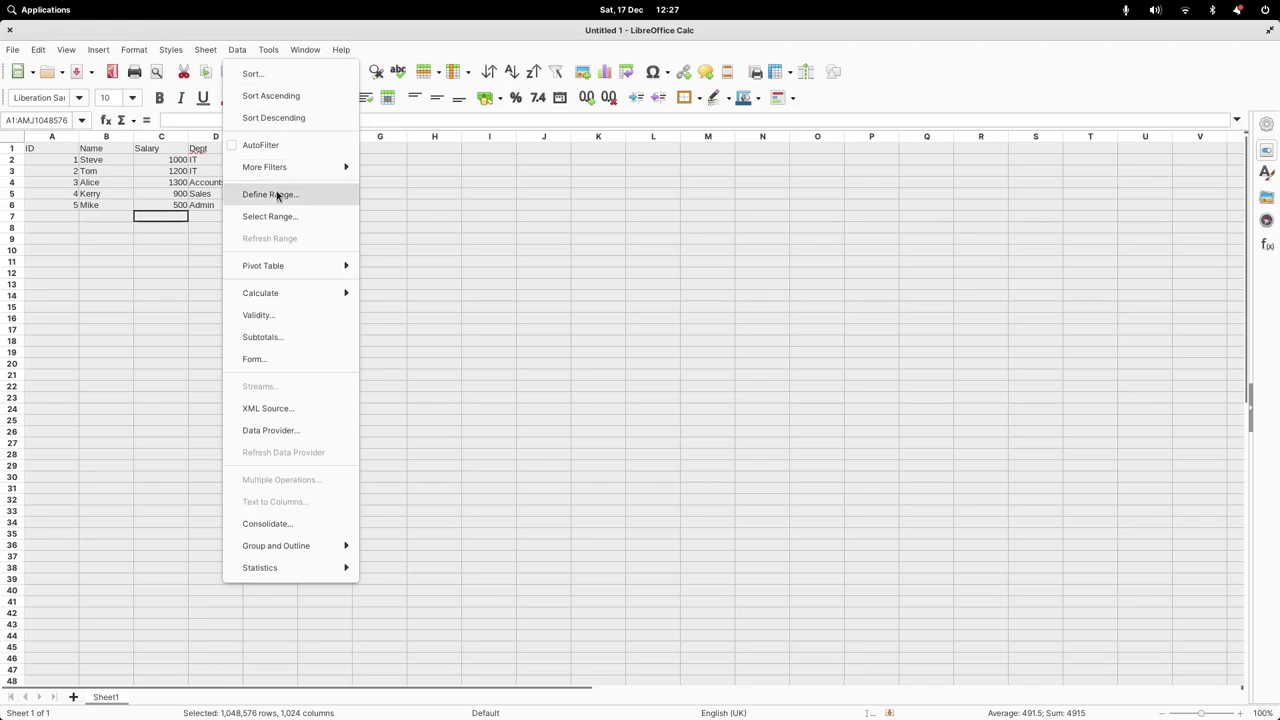
{"action": "mouse_move", "coordinate": [277, 263]}
{"action": "left_click", "coordinate": [421, 268]}
{"action": "left_click", "coordinate": [722, 440]}
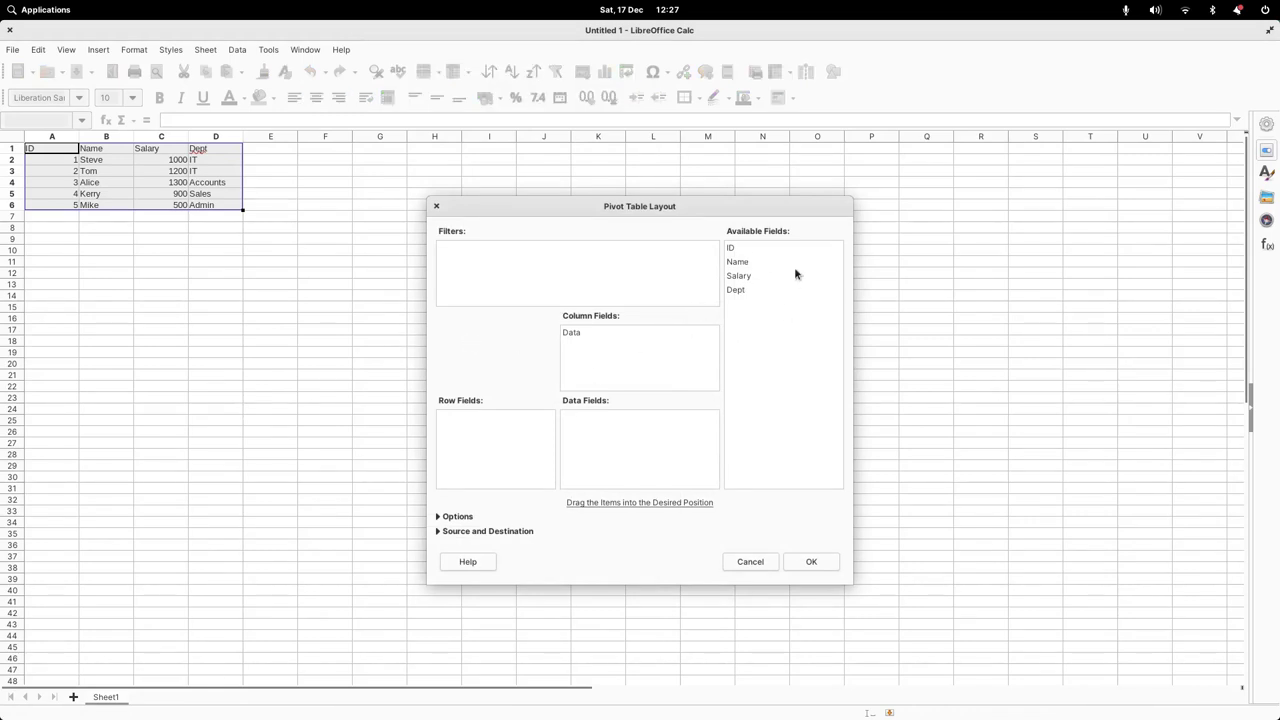
Step: Create the pivot table with Name and Dept as column fields and Salary as the row field
{"action": "left_click_drag", "start_coordinate": [742, 262], "coordinate": [602, 346]}
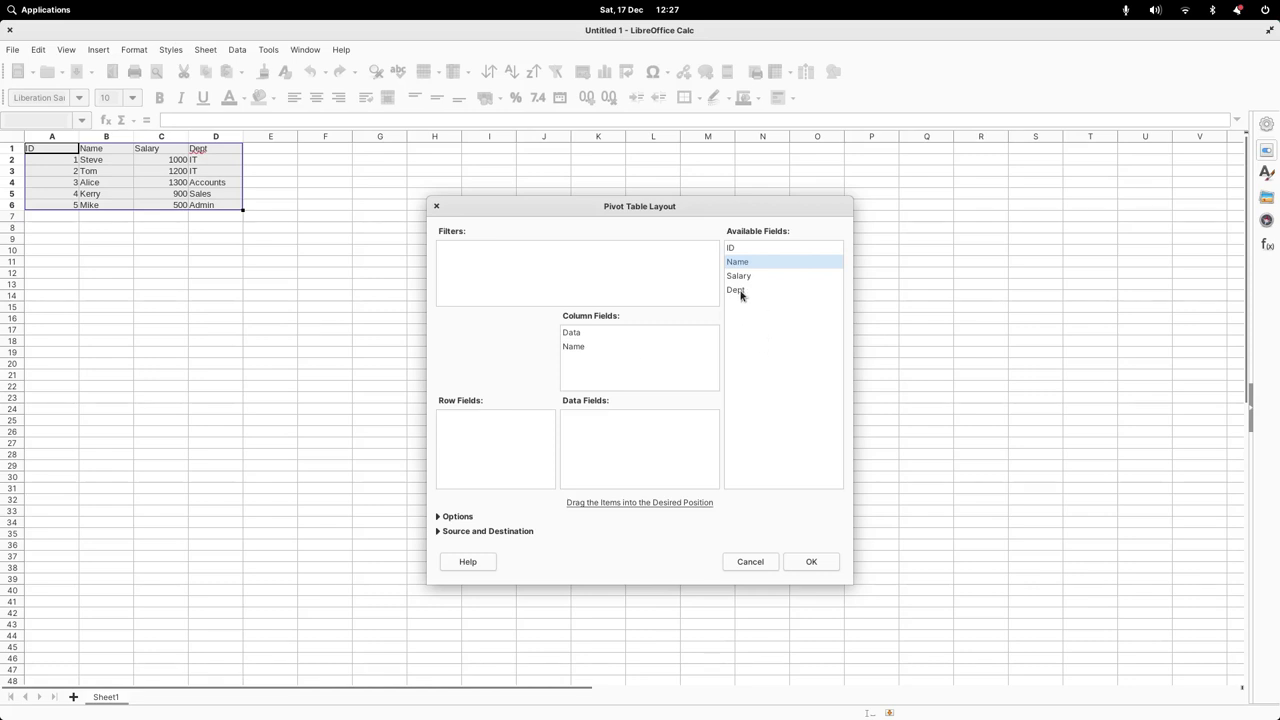
{"action": "left_click_drag", "start_coordinate": [740, 292], "coordinate": [588, 369]}
{"action": "left_click_drag", "start_coordinate": [748, 278], "coordinate": [461, 437]}
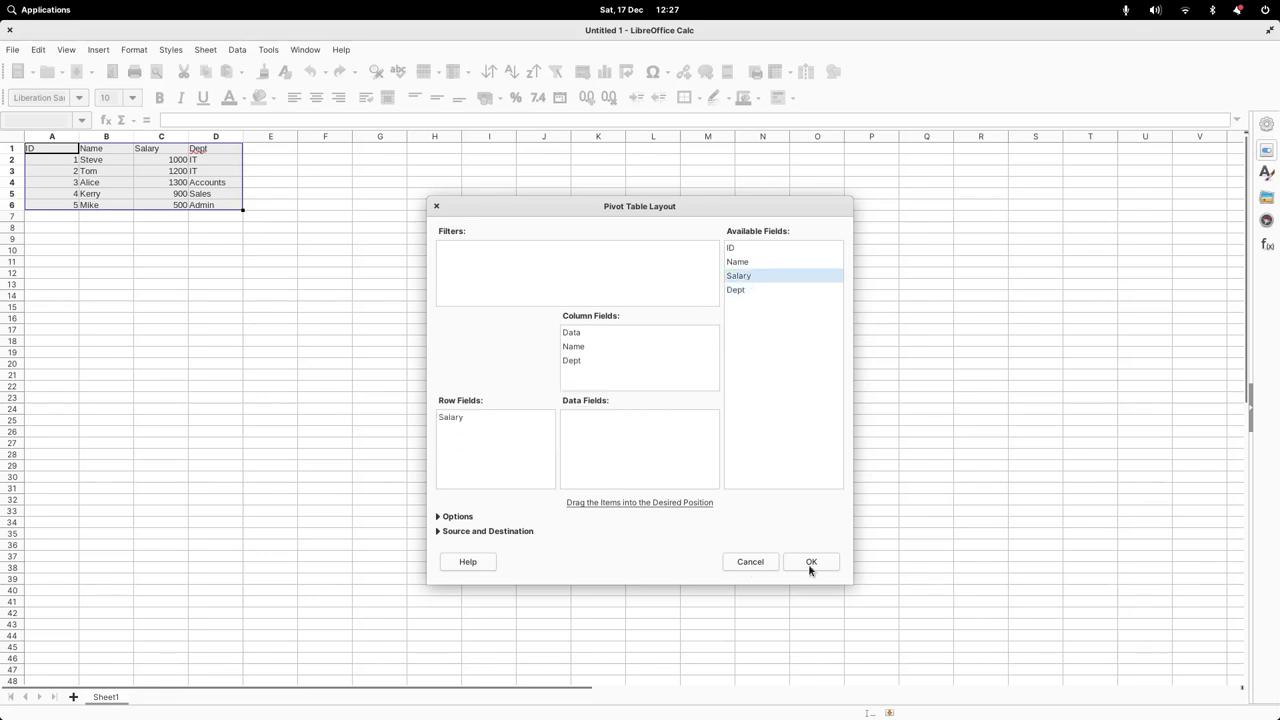
{"action": "left_click", "coordinate": [811, 564]}
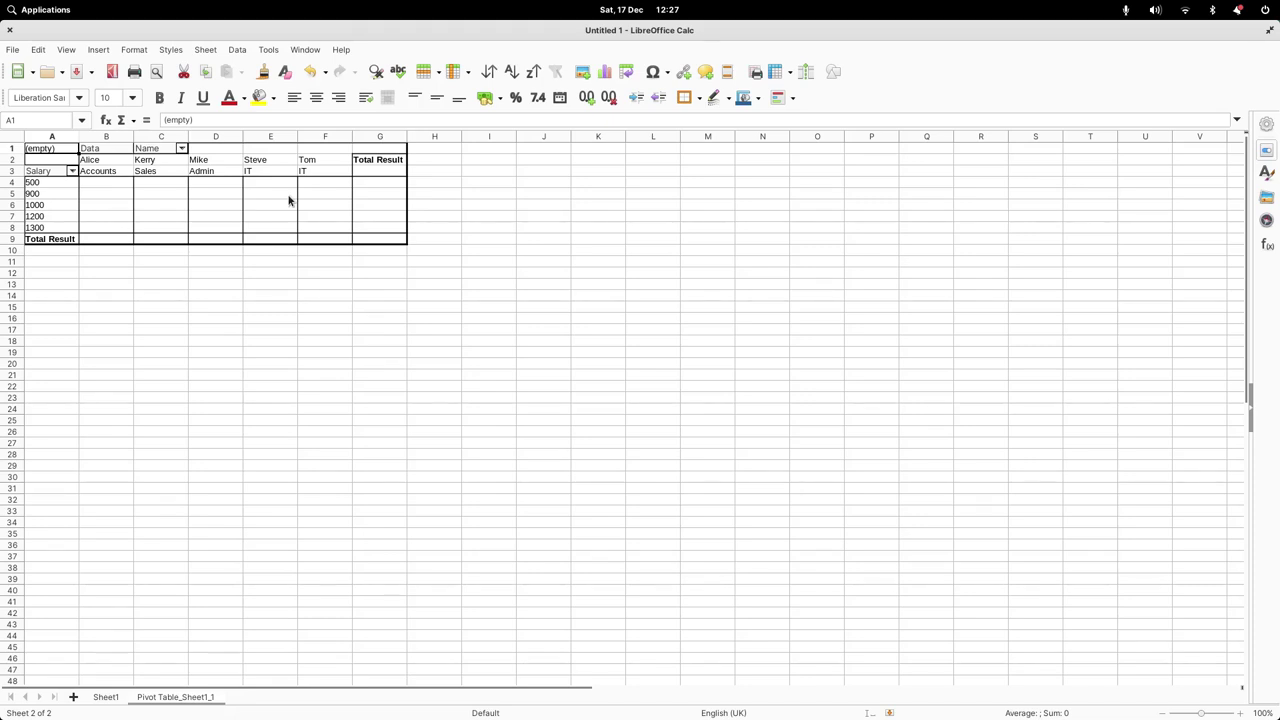
Step: Close the Calc spreadsheet without saving it, and close the blank Impress presentation
{"action": "left_click", "coordinate": [10, 31]}
{"action": "left_click", "coordinate": [552, 428]}
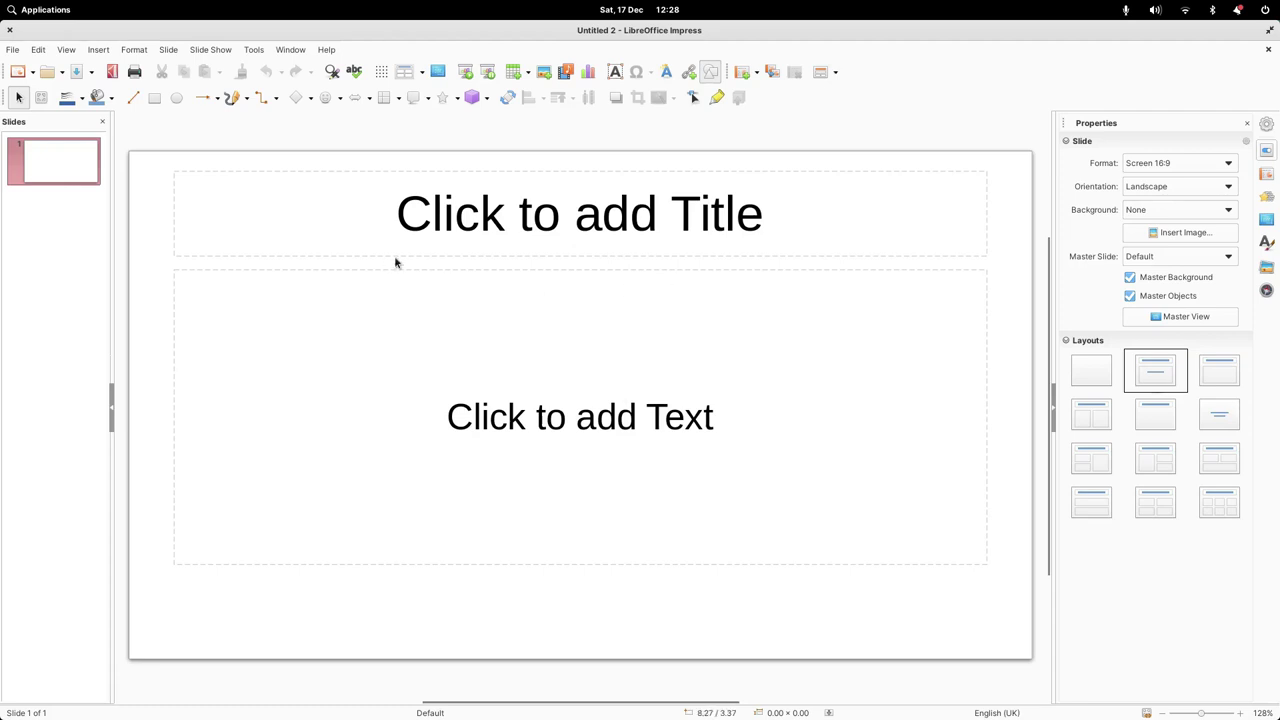
{"action": "left_click", "coordinate": [9, 32]}
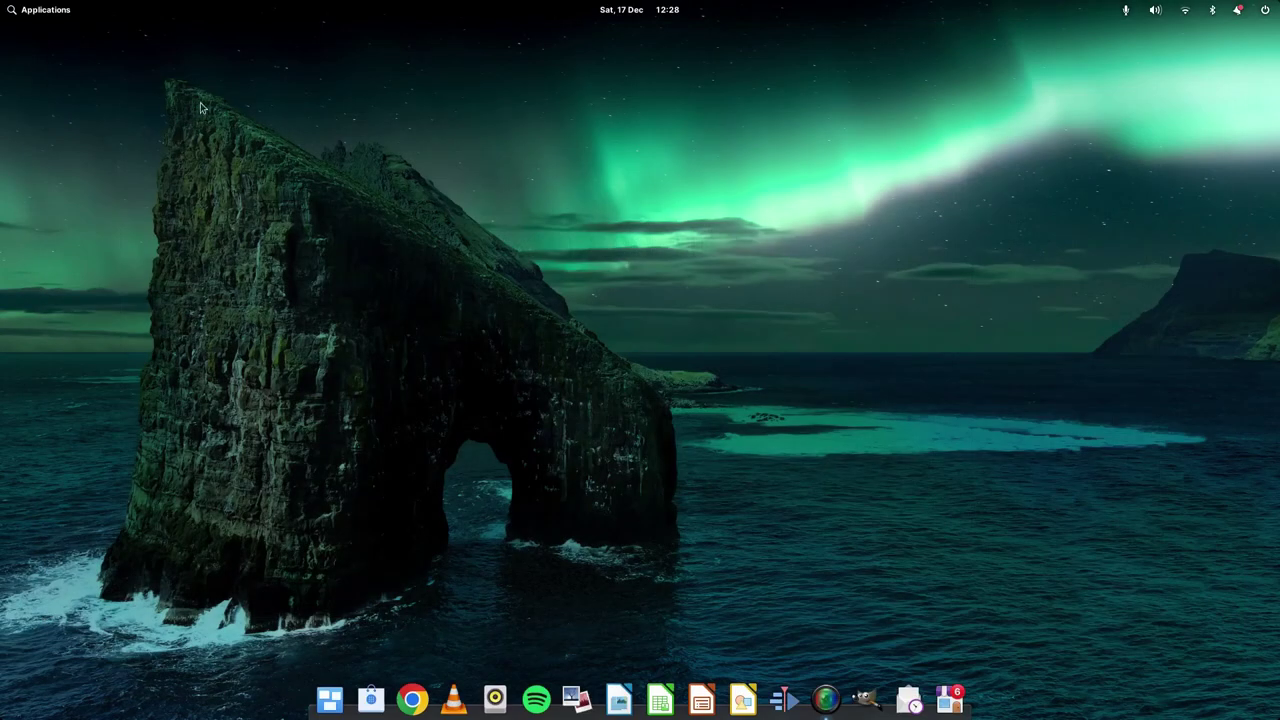
Step: Open LibreOffice Draw and add a rounded rectangle about 7.9 × 3 cm near the page's upper edge, labelled "Start"
{"action": "left_click", "coordinate": [751, 712]}
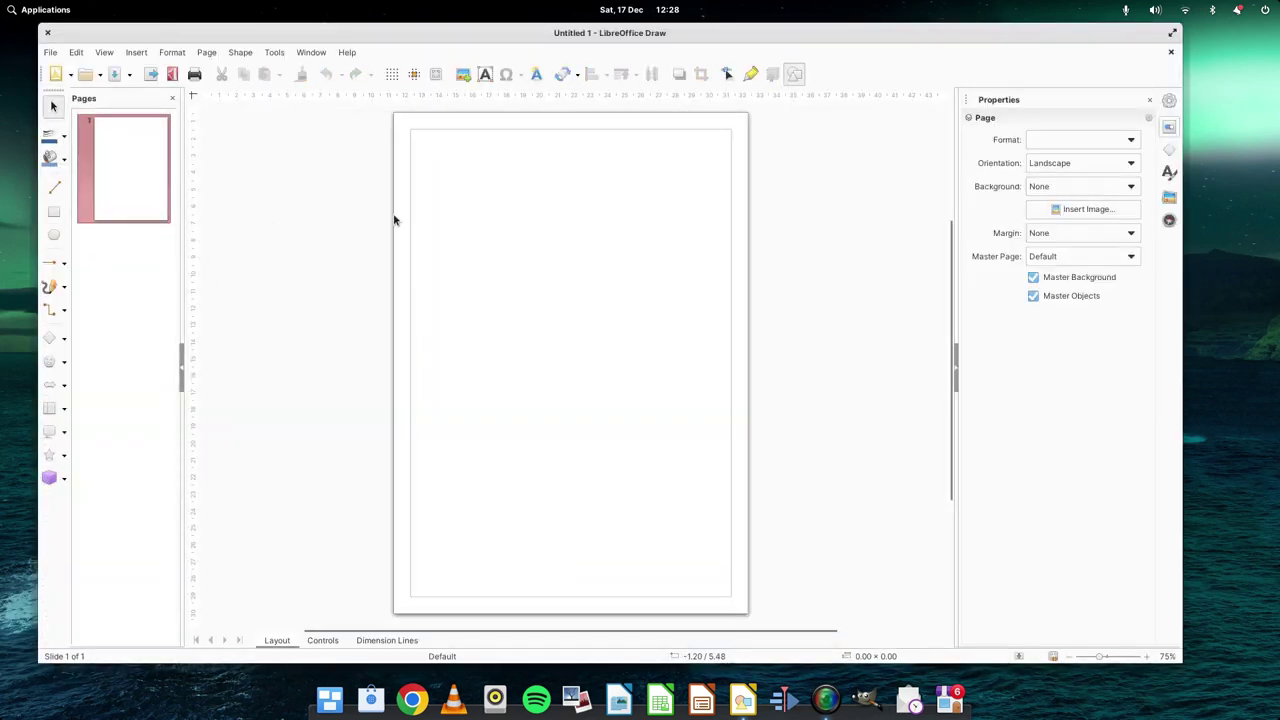
{"action": "left_click", "coordinate": [65, 339]}
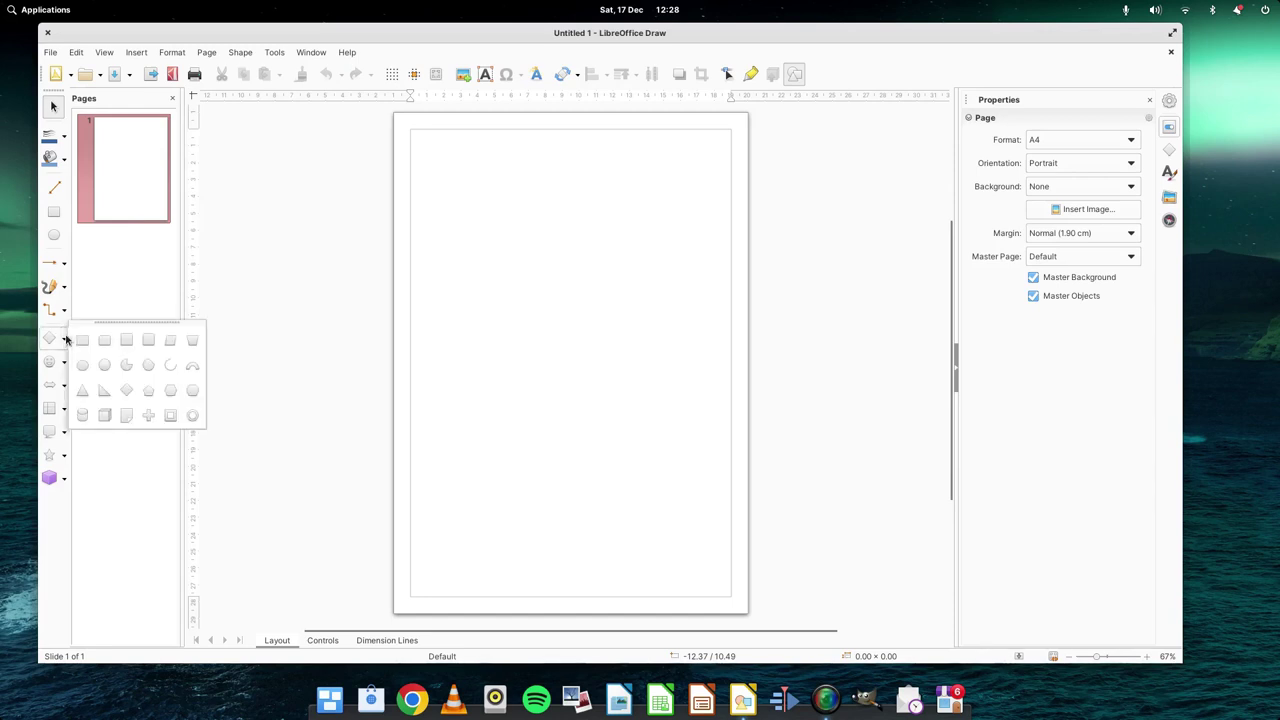
{"action": "left_click", "coordinate": [106, 340]}
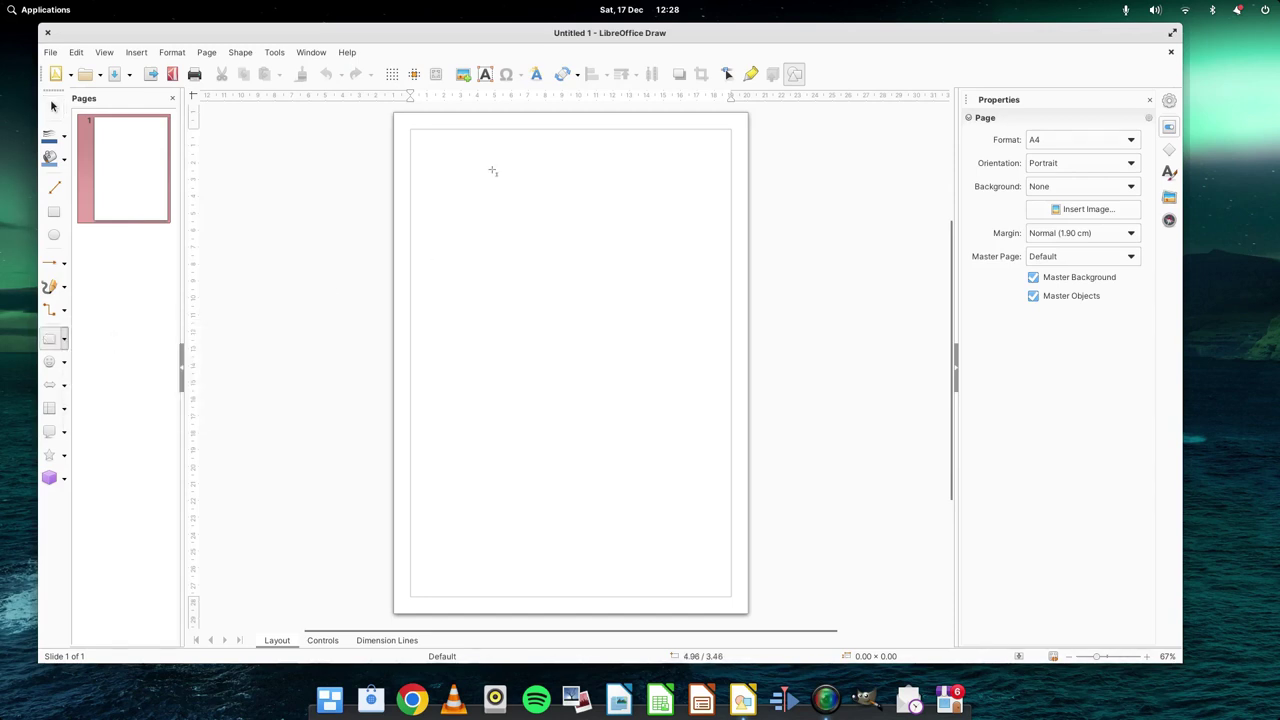
{"action": "left_click_drag", "start_coordinate": [492, 169], "coordinate": [626, 217]}
{"action": "double_click", "coordinate": [533, 191]}
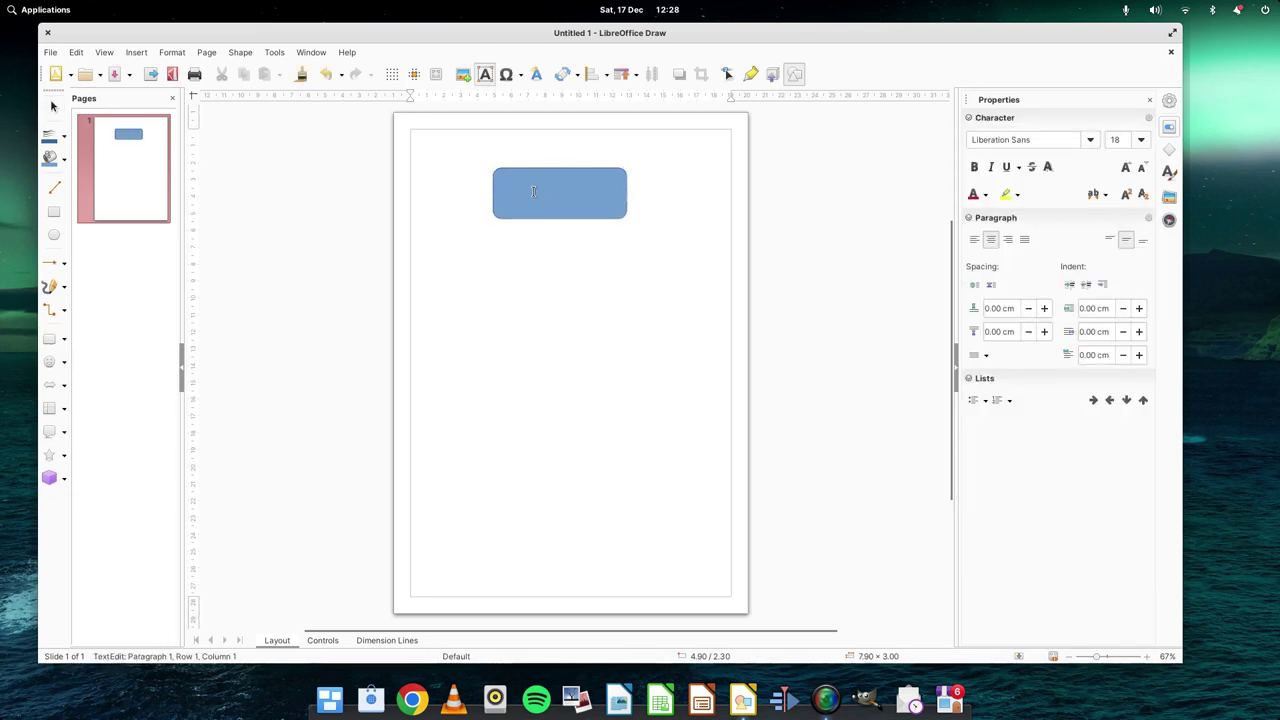
{"action": "type", "text": "Start"}
{"action": "left_click", "coordinate": [517, 297]}
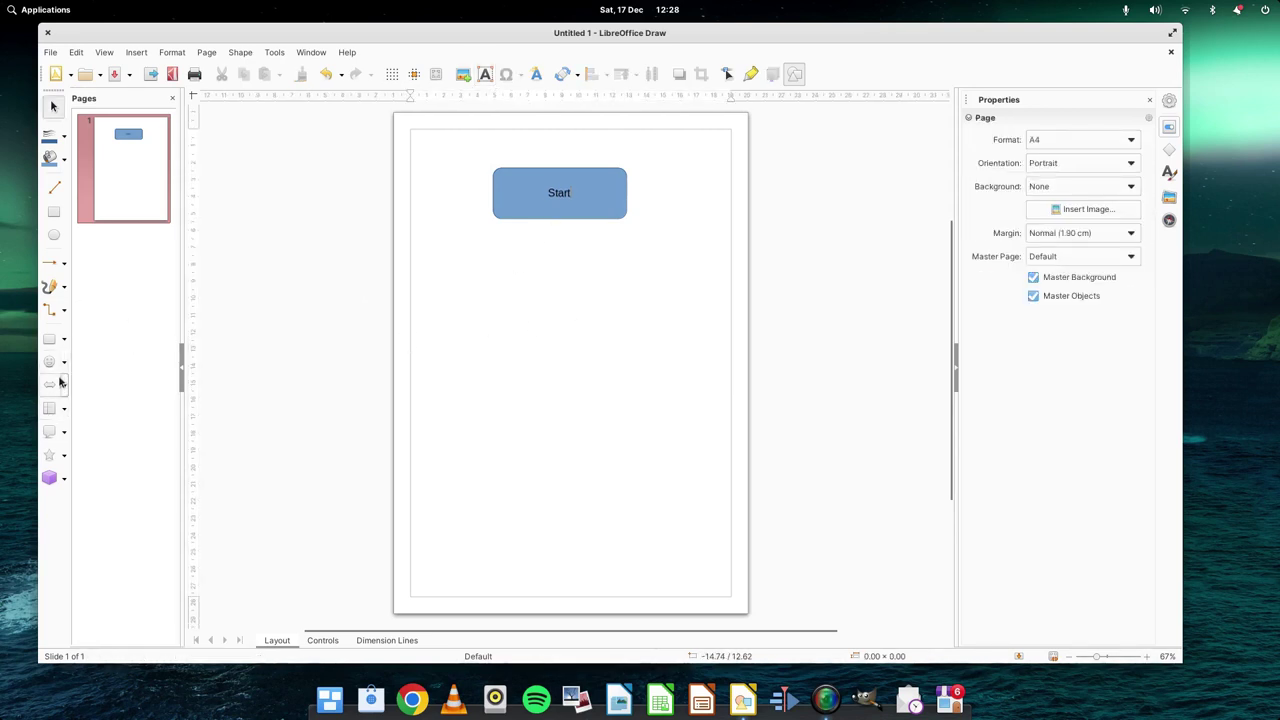
Step: Add a rectangle about 7.4 × 3.3 cm below the Start box and label it "Rule Engine"
{"action": "left_click", "coordinate": [64, 342]}
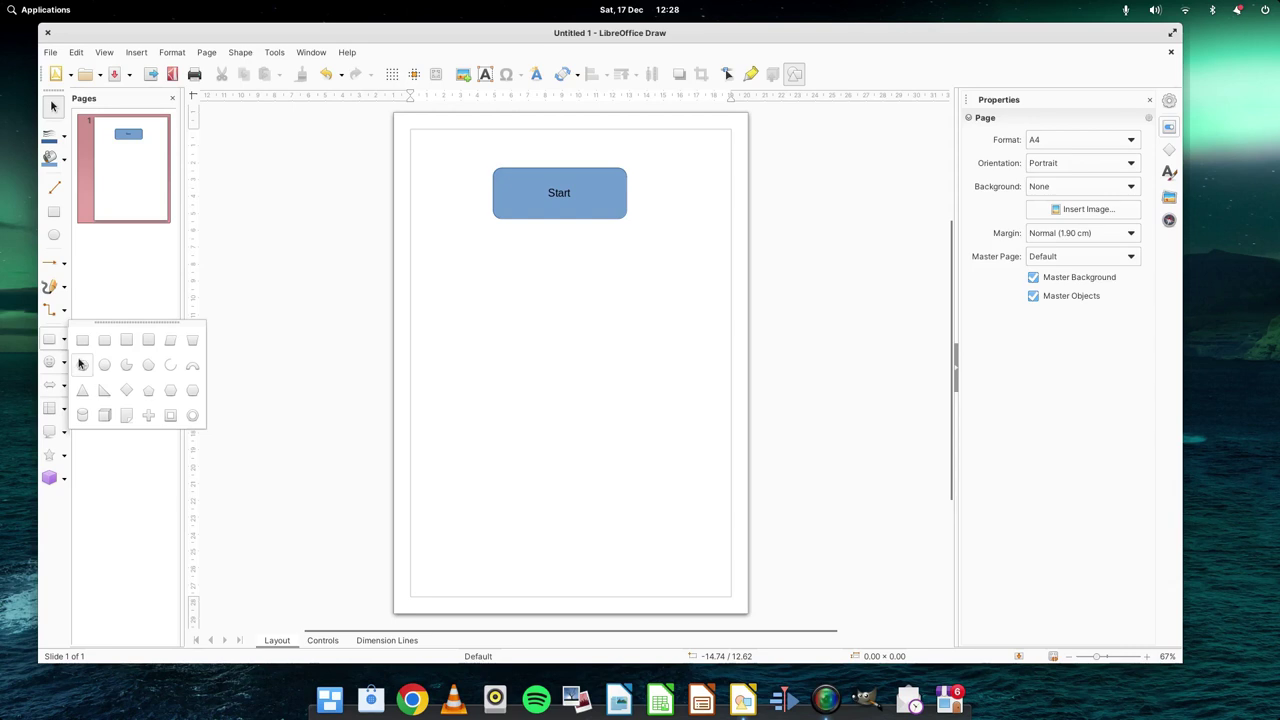
{"action": "left_click", "coordinate": [82, 340]}
{"action": "left_click_drag", "start_coordinate": [438, 272], "coordinate": [564, 328]}
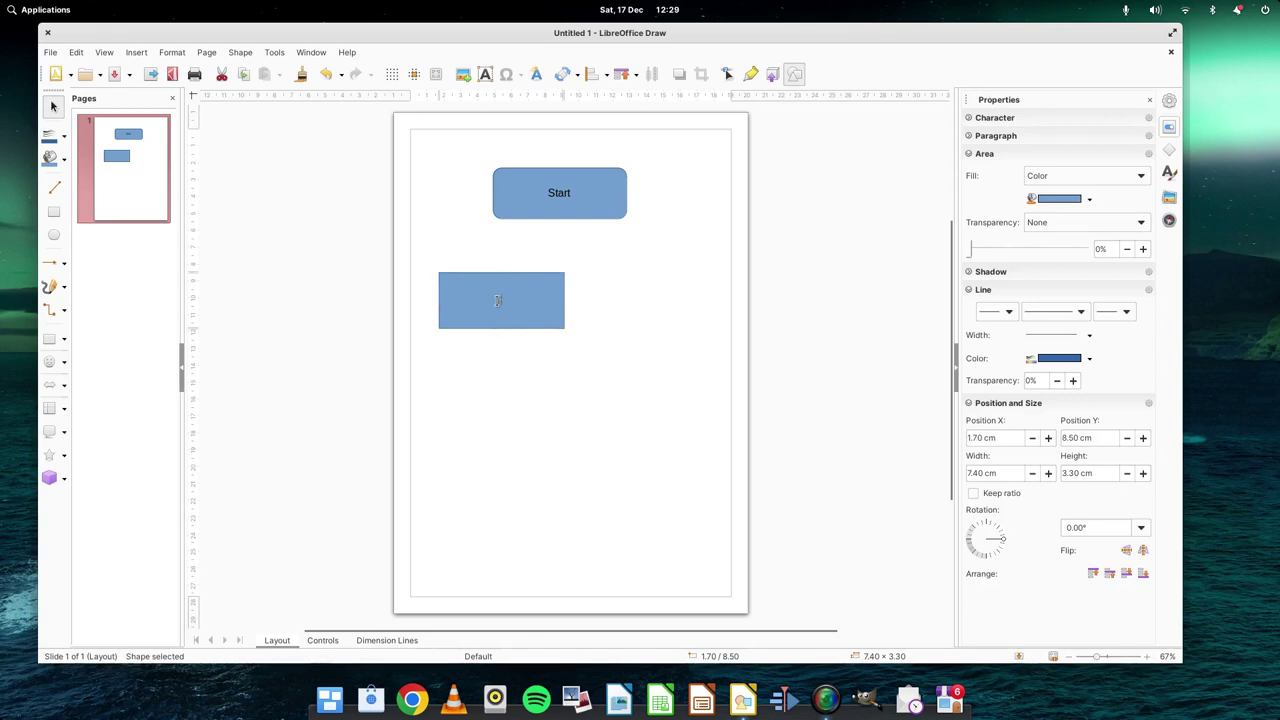
{"action": "double_click", "coordinate": [497, 300]}
{"action": "type", "text": "Rule"}
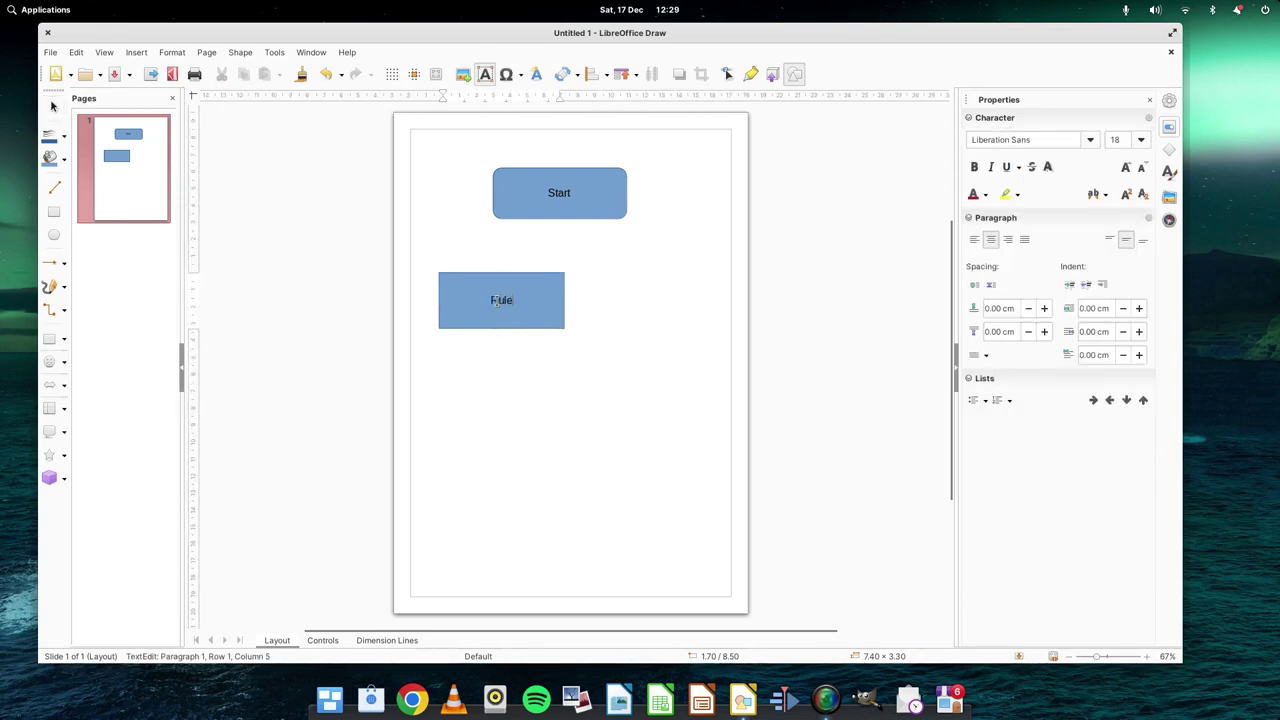
{"action": "type", "text": " Engine"}
{"action": "left_click", "coordinate": [449, 417]}
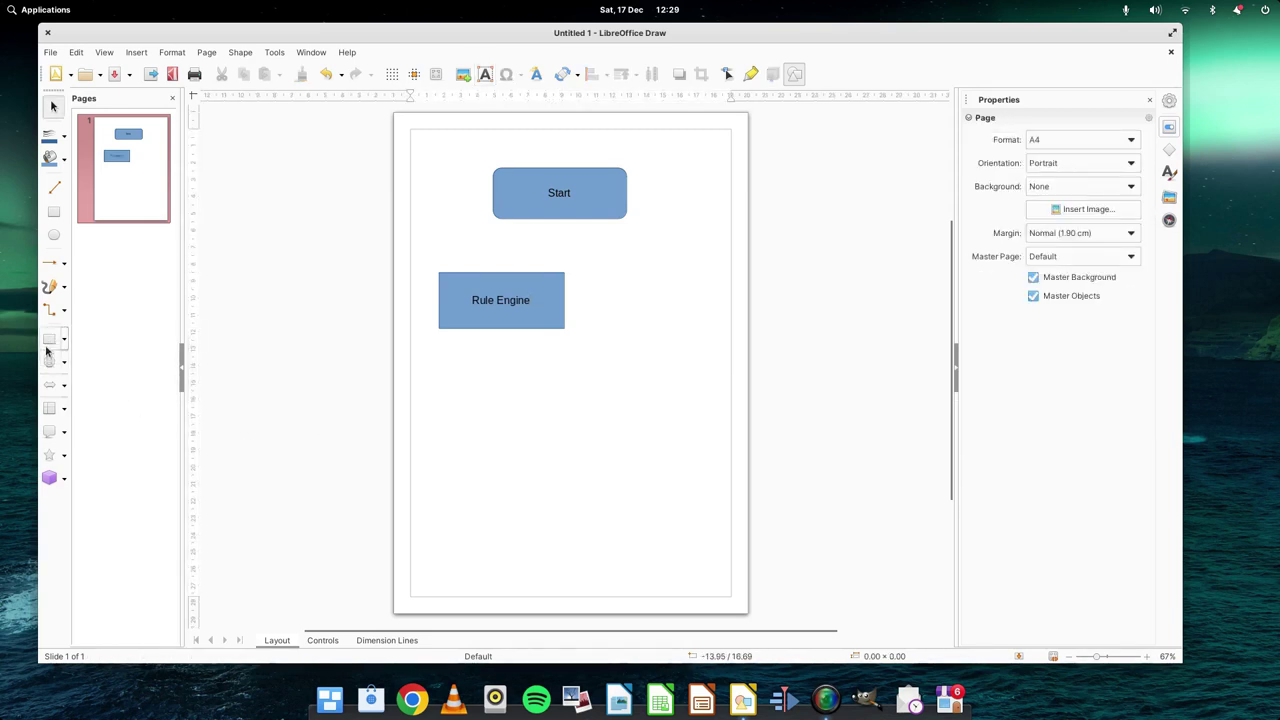
Step: Add a rounded rectangle about 7.2 × 3.1 cm below the Rule Engine box and label it "Finish"
{"action": "left_click", "coordinate": [63, 340]}
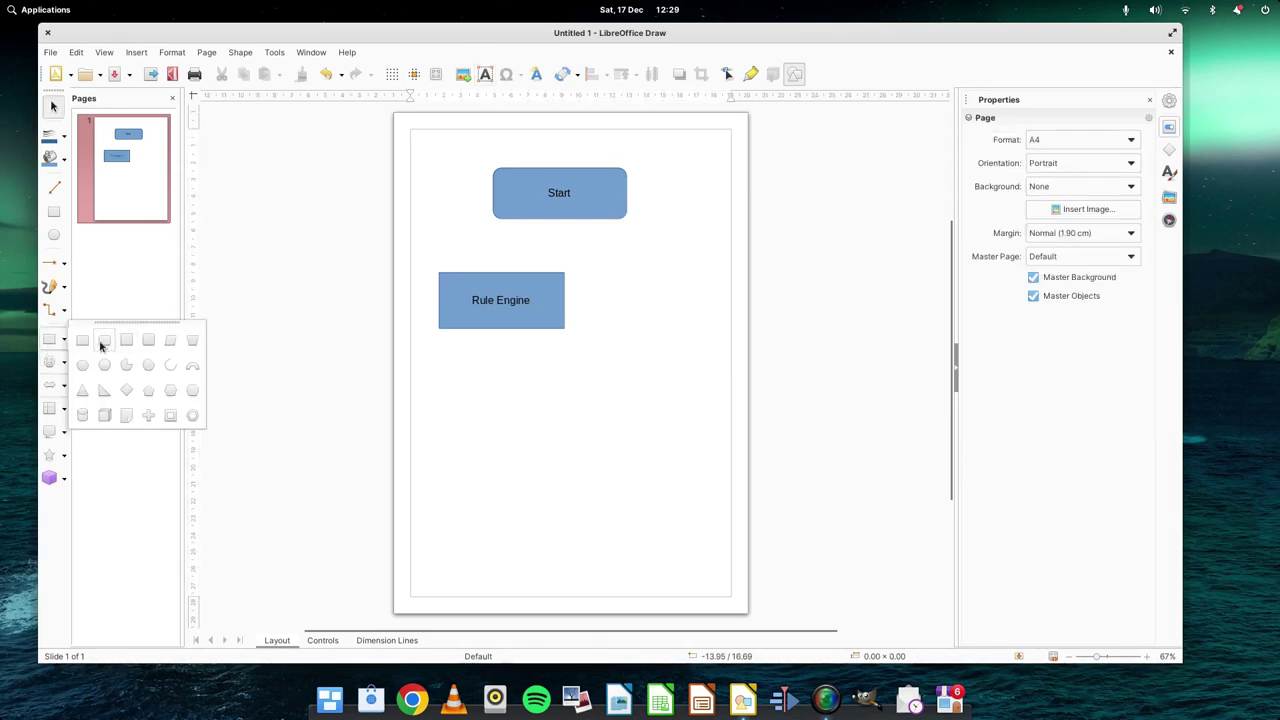
{"action": "left_click", "coordinate": [101, 341]}
{"action": "left_click_drag", "start_coordinate": [513, 398], "coordinate": [635, 450]}
{"action": "double_click", "coordinate": [577, 424]}
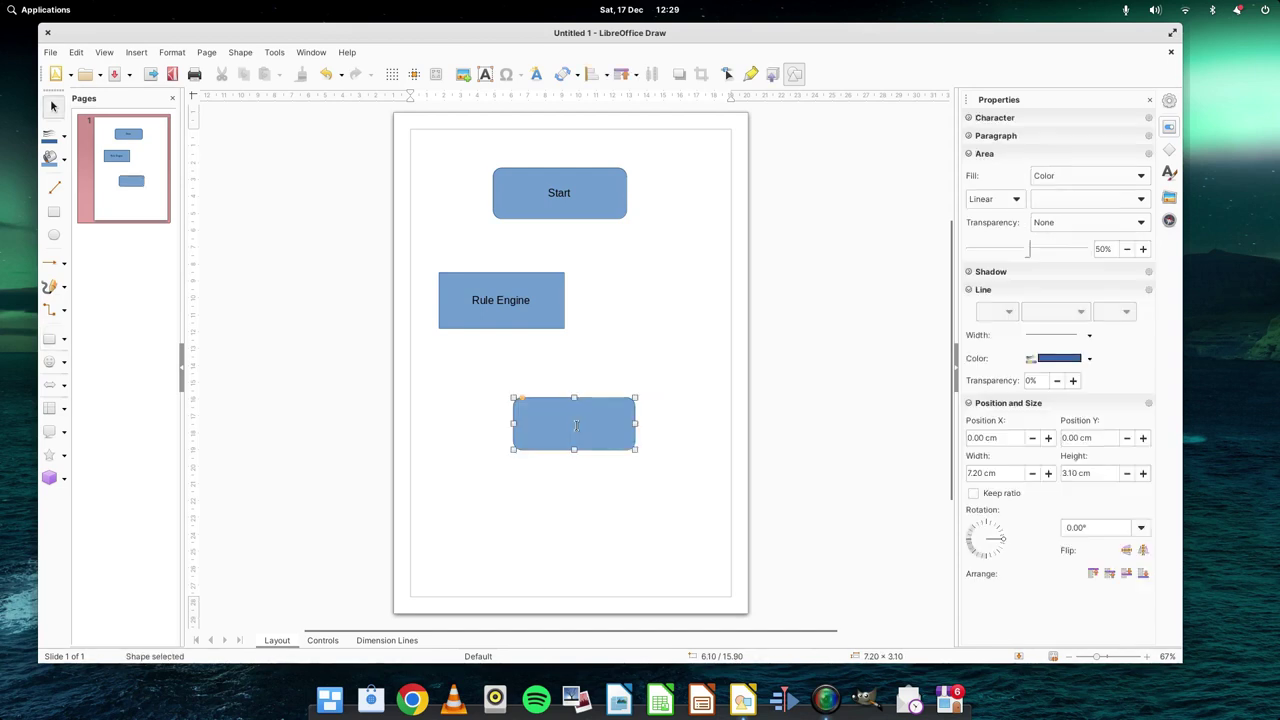
{"action": "type", "text": "Finish"}
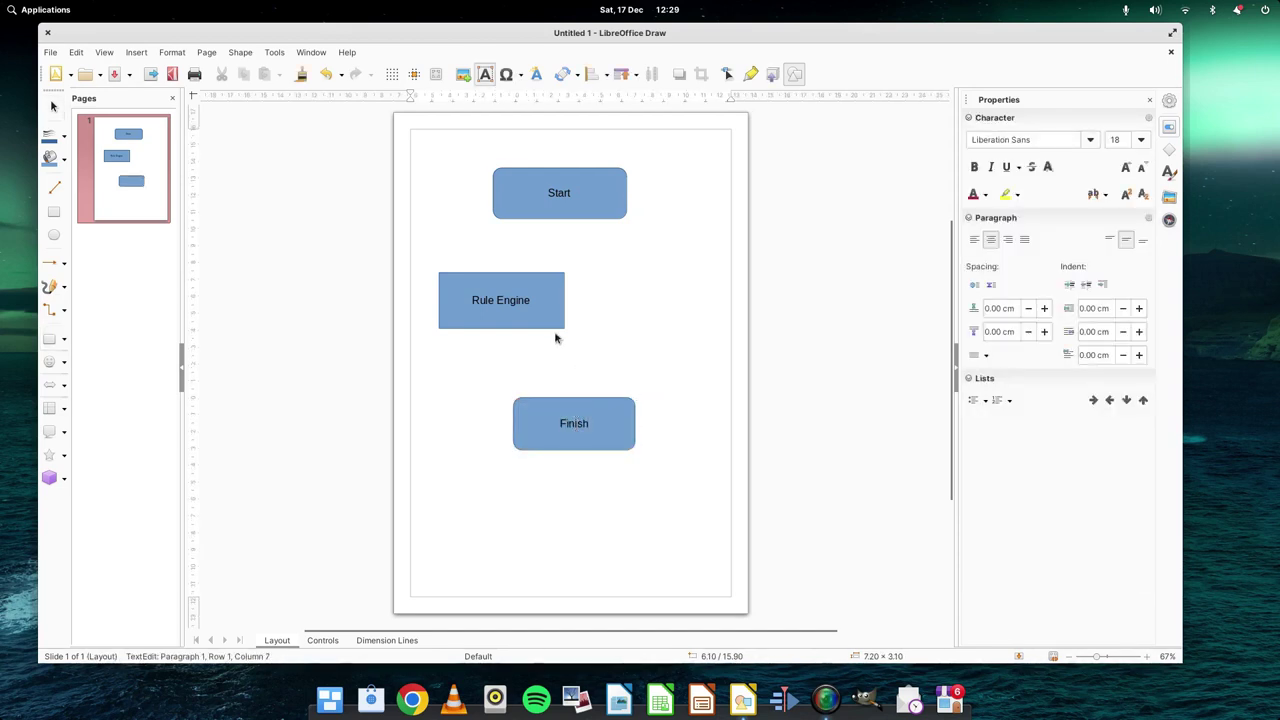
Step: Move the Rule Engine box between Start and Finish, at about X 5.6 cm and Y 9.3 cm, and select the connector tool
{"action": "left_click", "coordinate": [560, 318]}
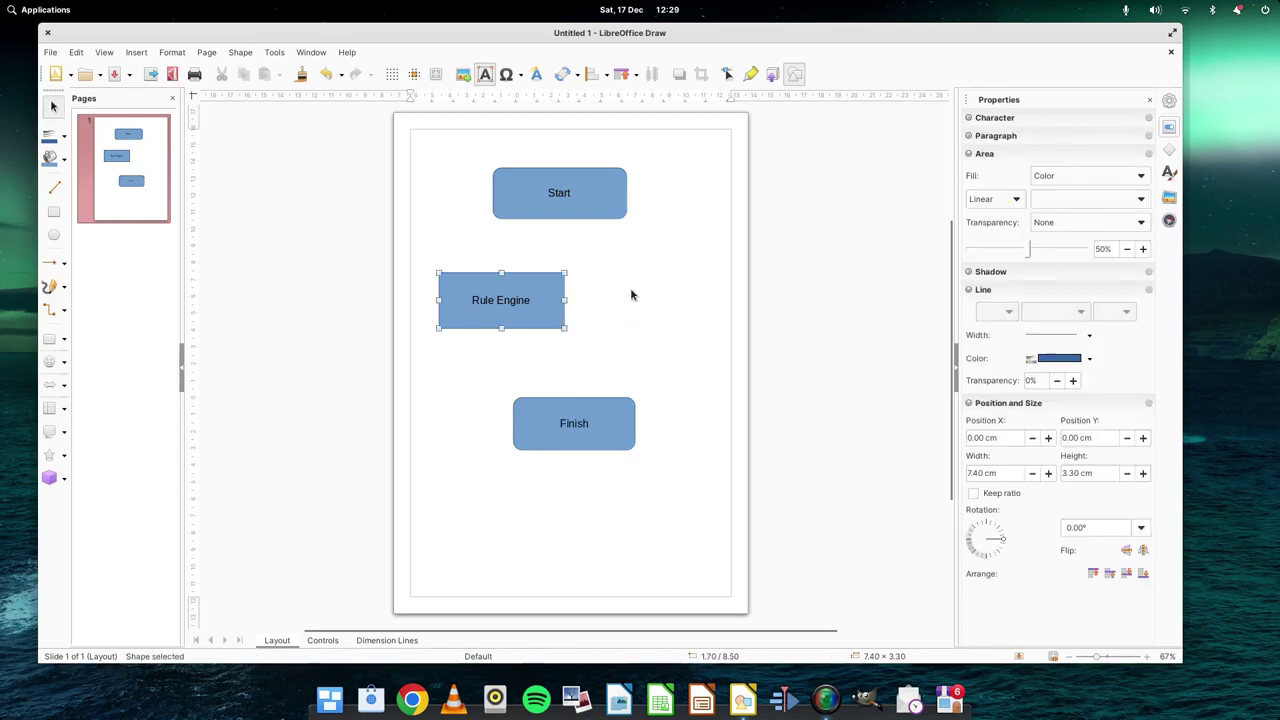
{"action": "left_click_drag", "start_coordinate": [491, 289], "coordinate": [557, 303]}
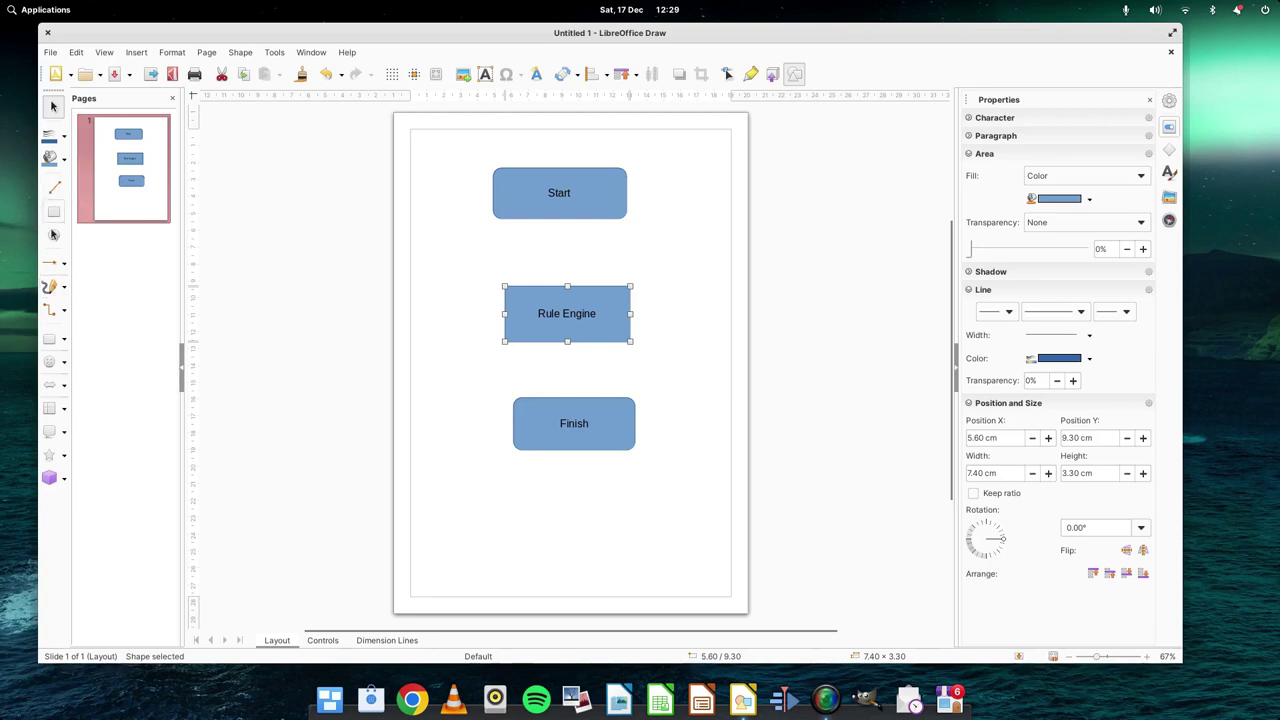
{"action": "left_click", "coordinate": [50, 310]}
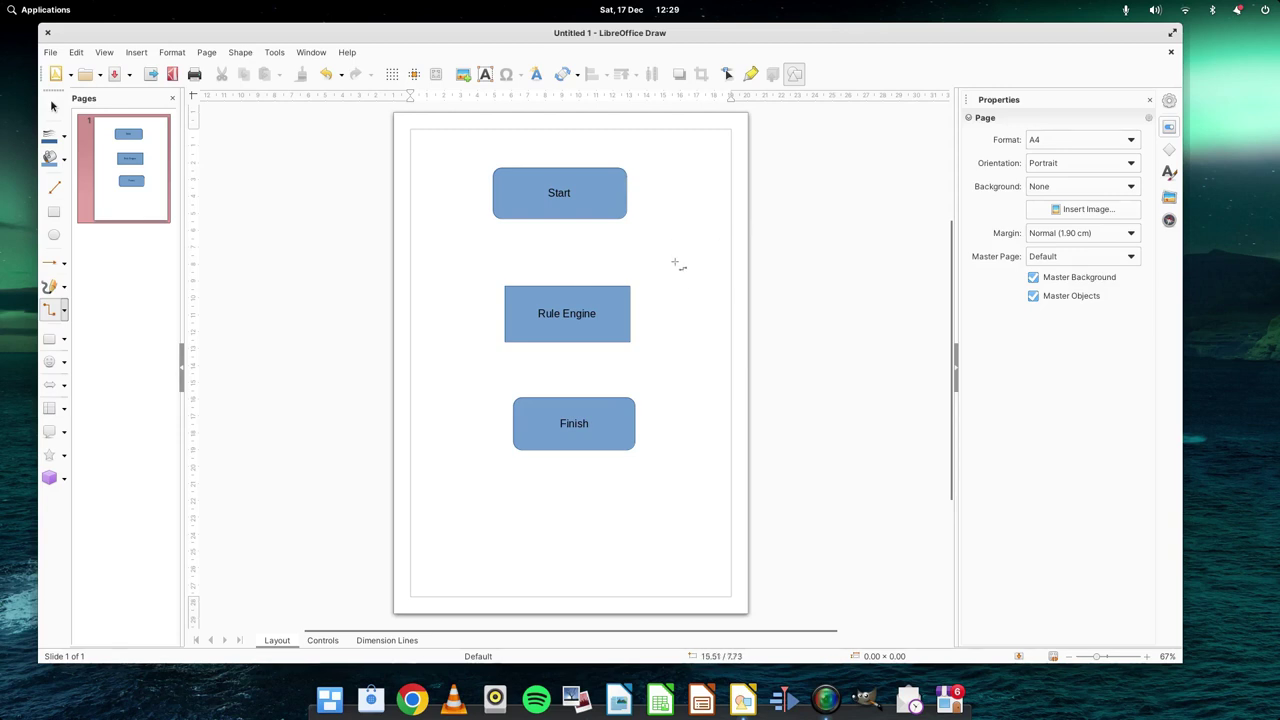
Step: Close the drawing without saving it
{"action": "left_click", "coordinate": [47, 33]}
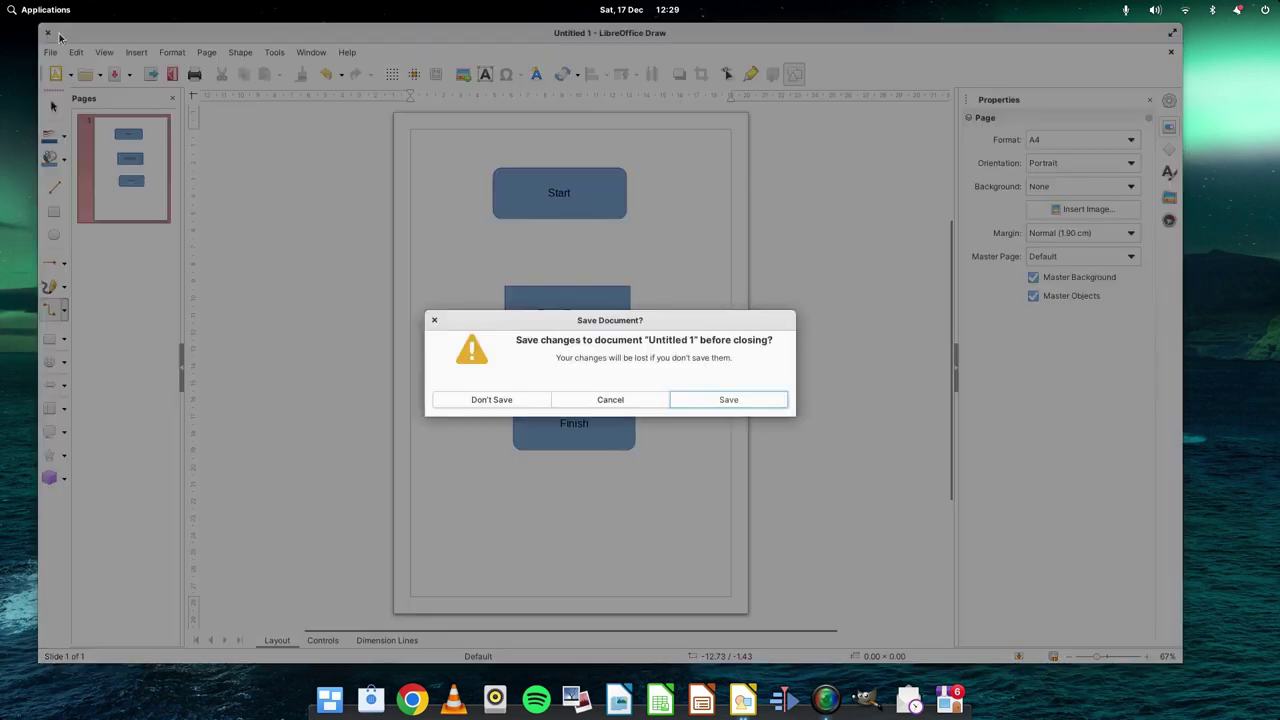
{"action": "left_click", "coordinate": [508, 400]}
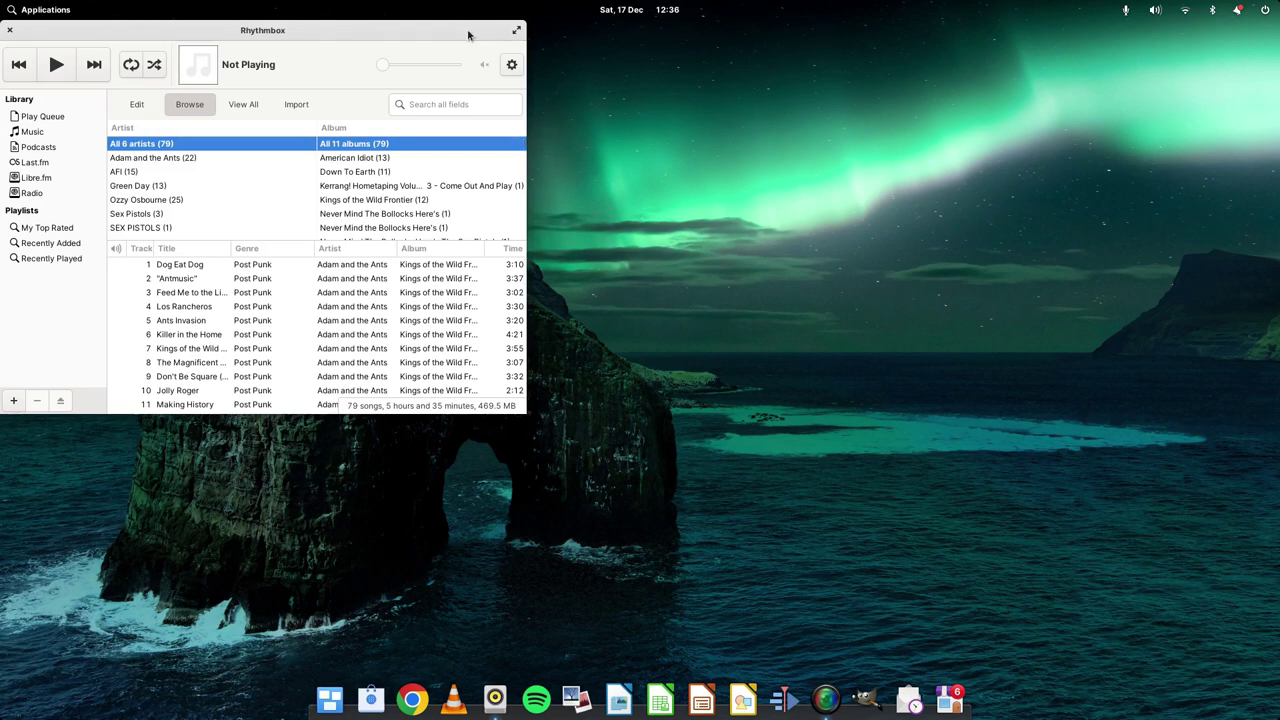
Step: Maximise Rhythmbox and browse the songs of Adam and the Ants, Green Day, Ozzy Osbourne and both Sex Pistols entries
{"action": "left_click", "coordinate": [516, 30]}
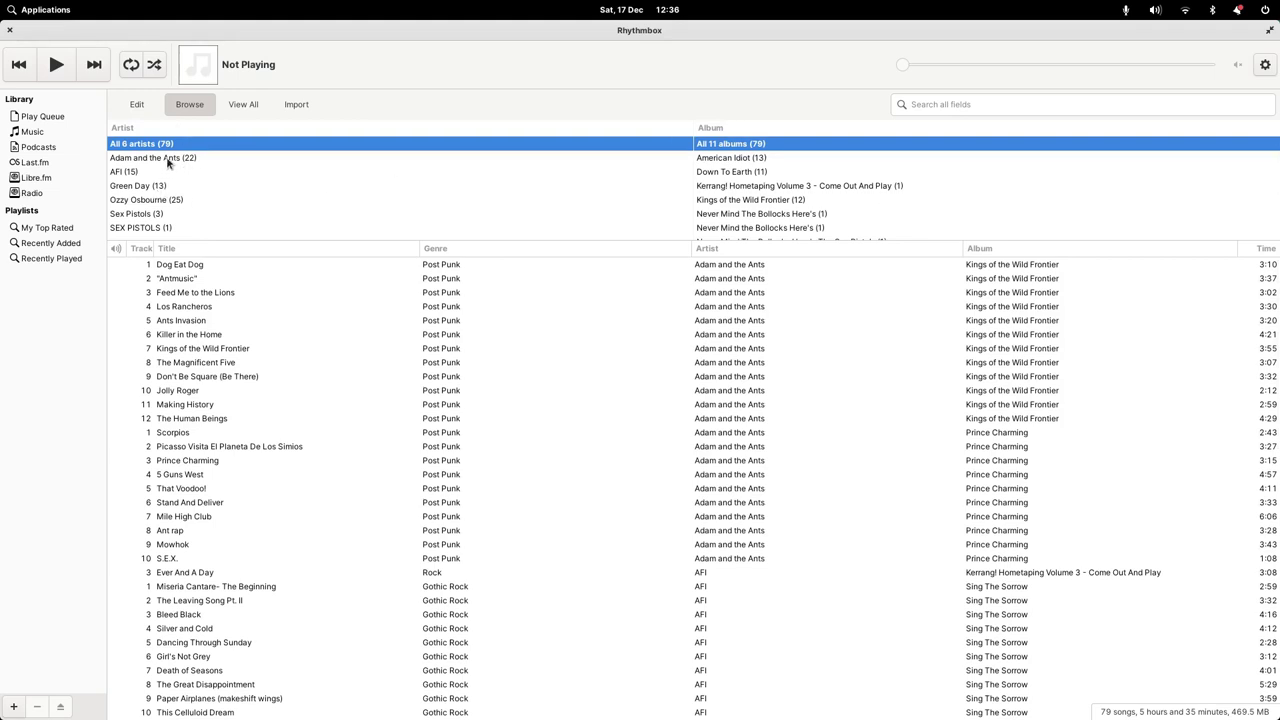
{"action": "left_click", "coordinate": [168, 163]}
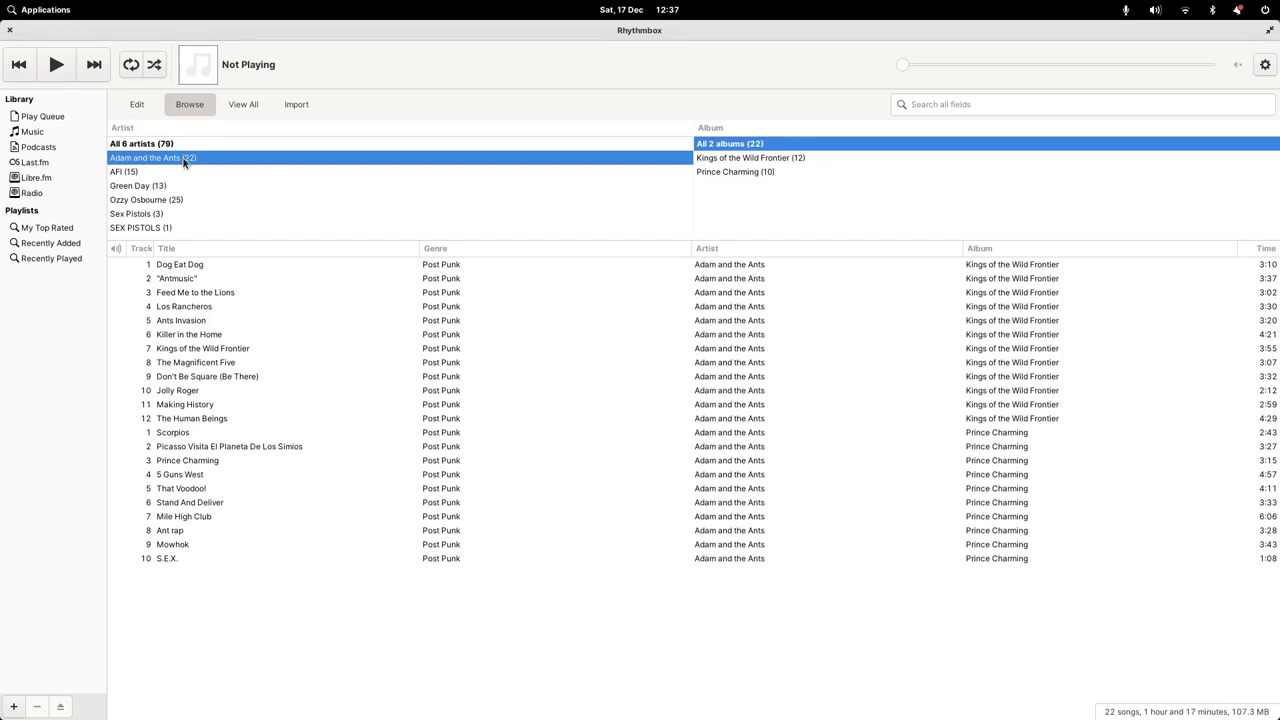
{"action": "left_click", "coordinate": [142, 189]}
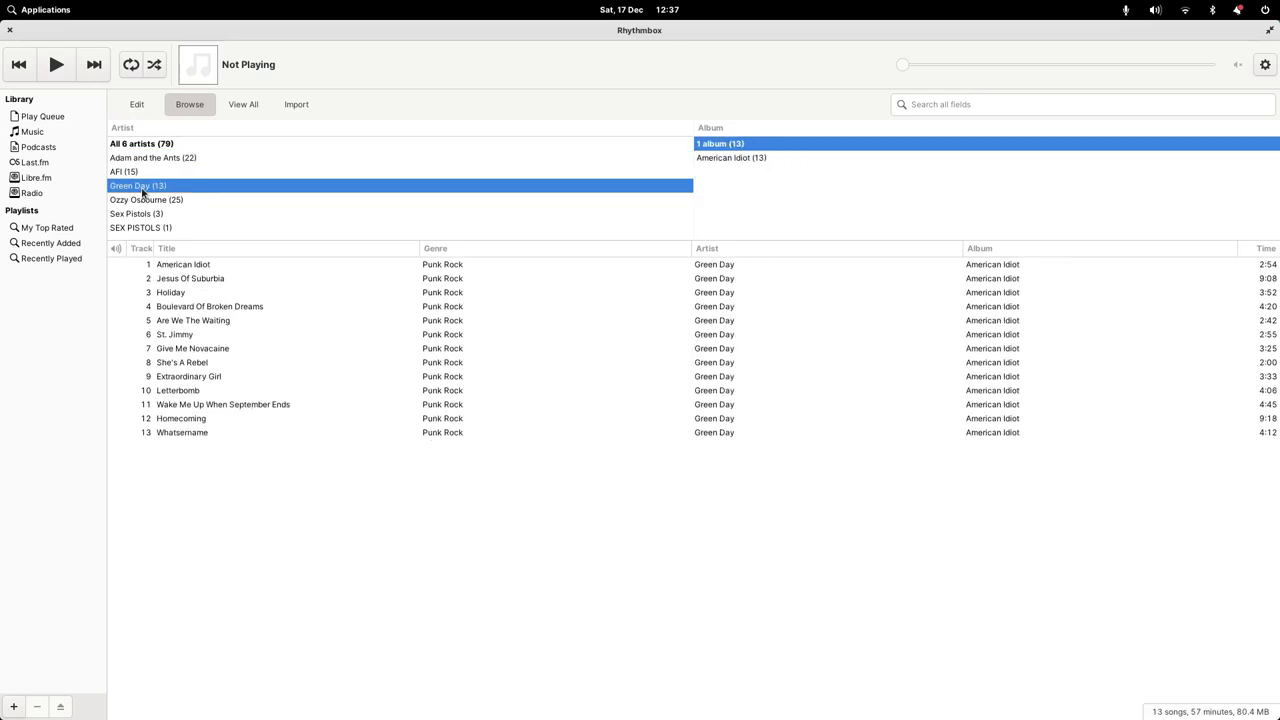
{"action": "left_click", "coordinate": [144, 200]}
{"action": "left_click", "coordinate": [146, 214]}
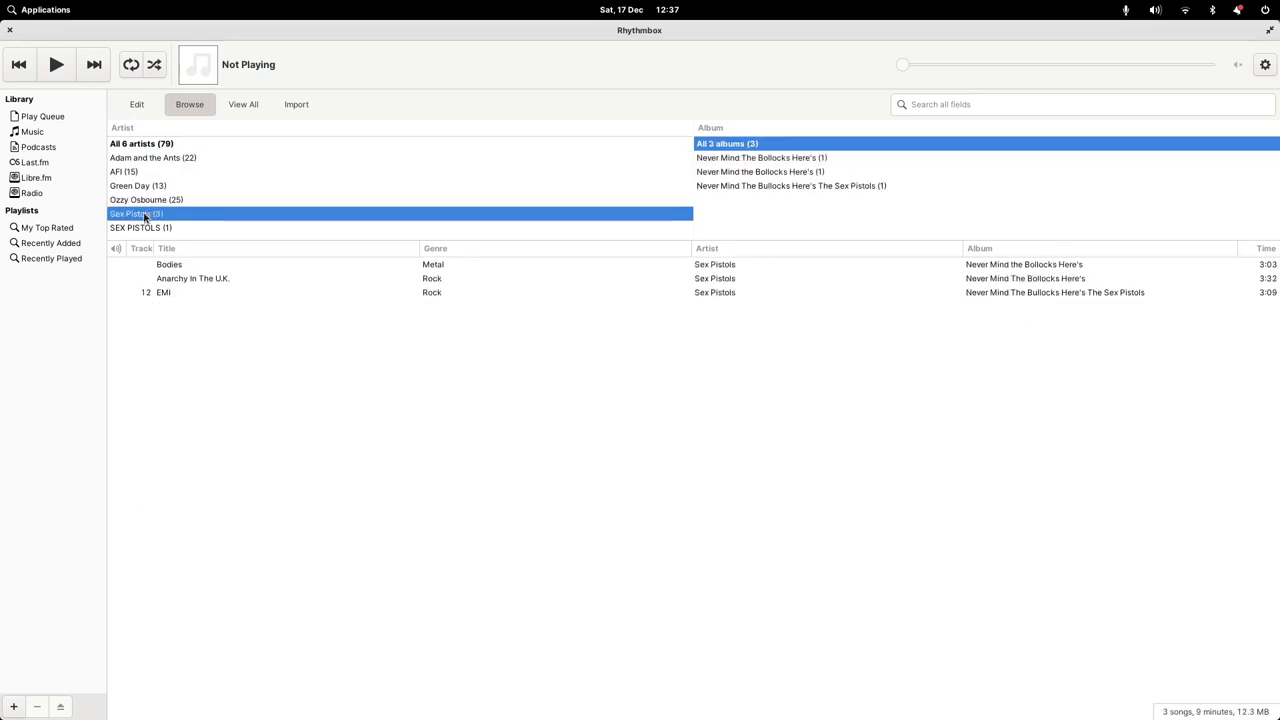
{"action": "left_click", "coordinate": [144, 229]}
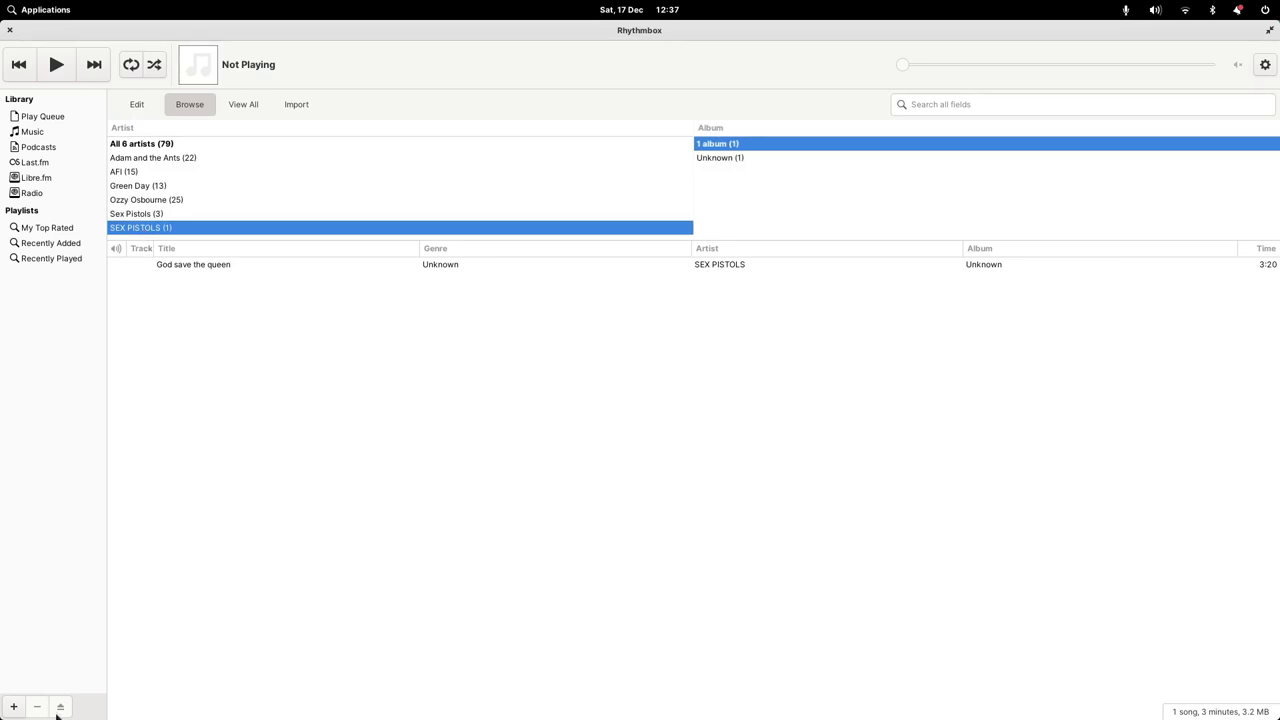
Step: Create a new playlist named "punk"
{"action": "left_click", "coordinate": [12, 708]}
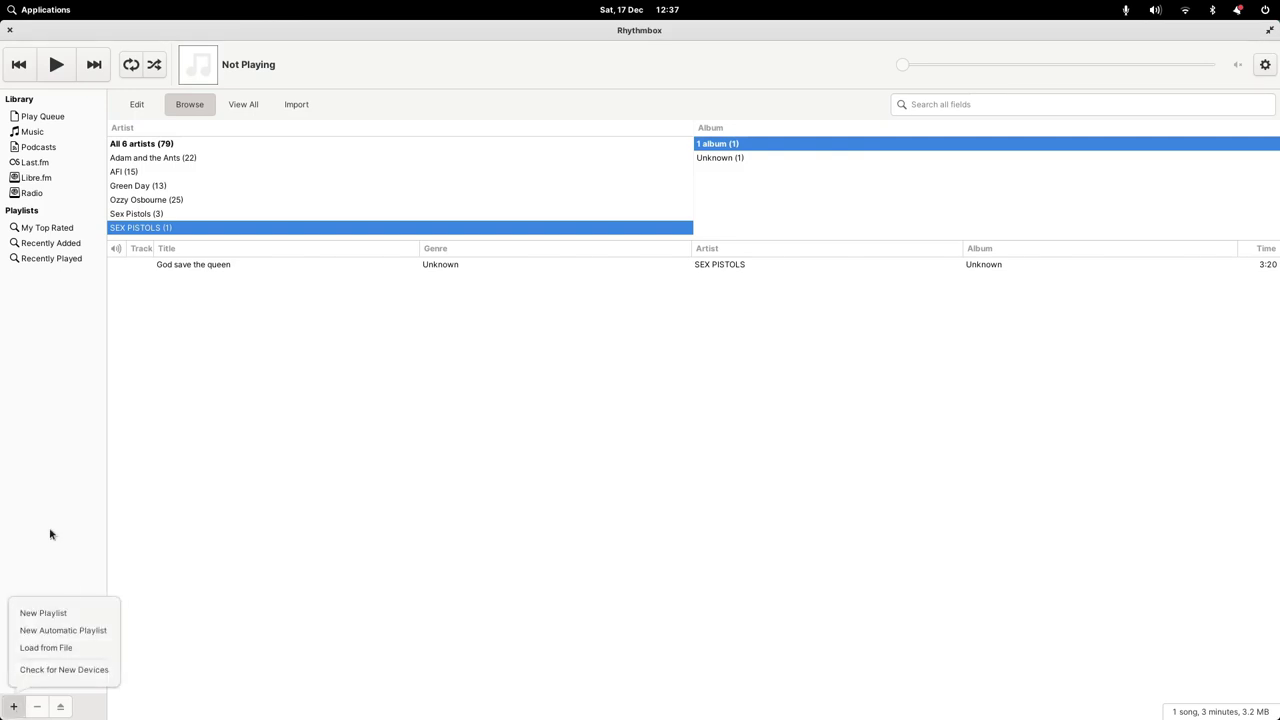
{"action": "left_click", "coordinate": [66, 614]}
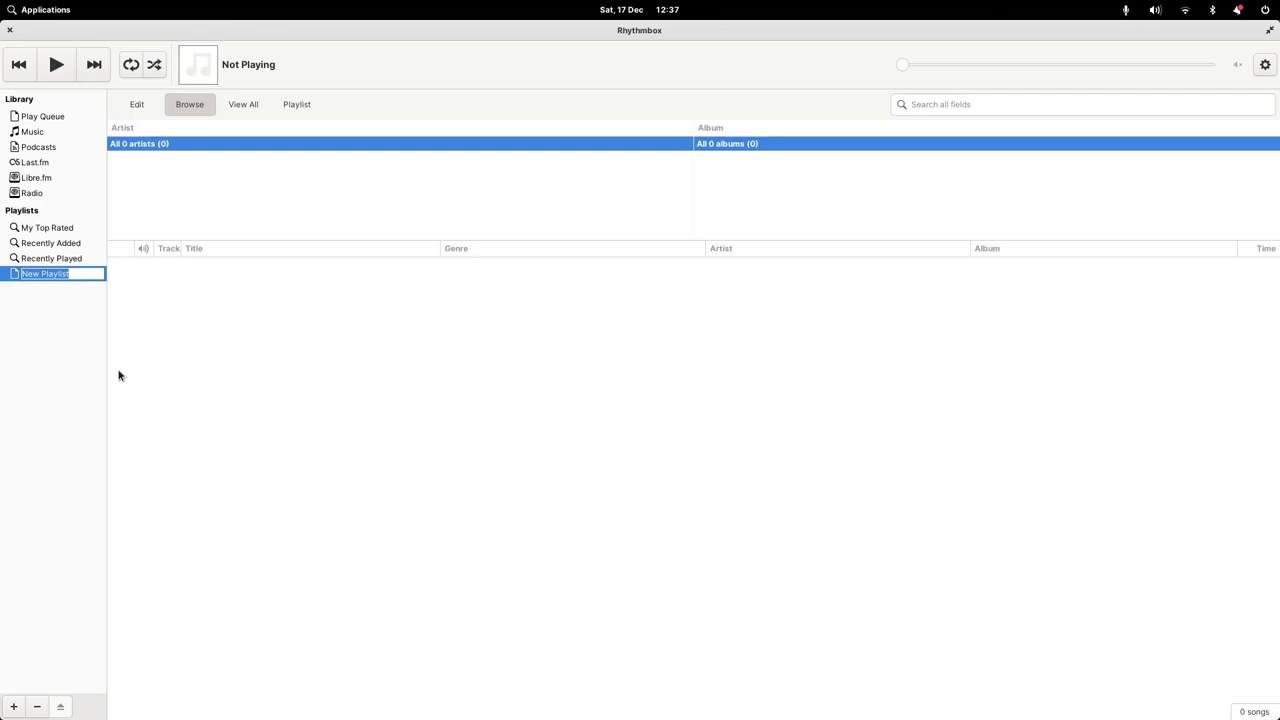
{"action": "type", "text": "punk"}
{"action": "key", "text": "Return"}
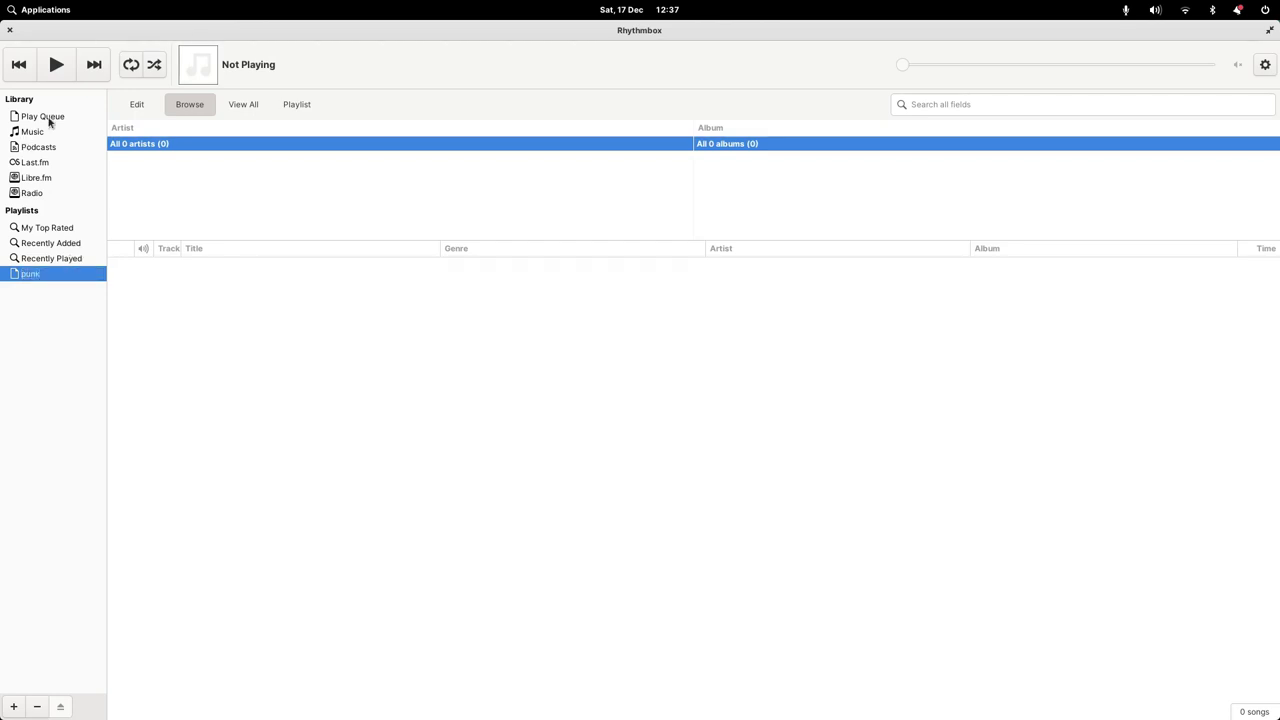
Step: Add Green Day's "American Idiot" from the music library to the punk playlist and view the playlist
{"action": "left_click", "coordinate": [32, 132]}
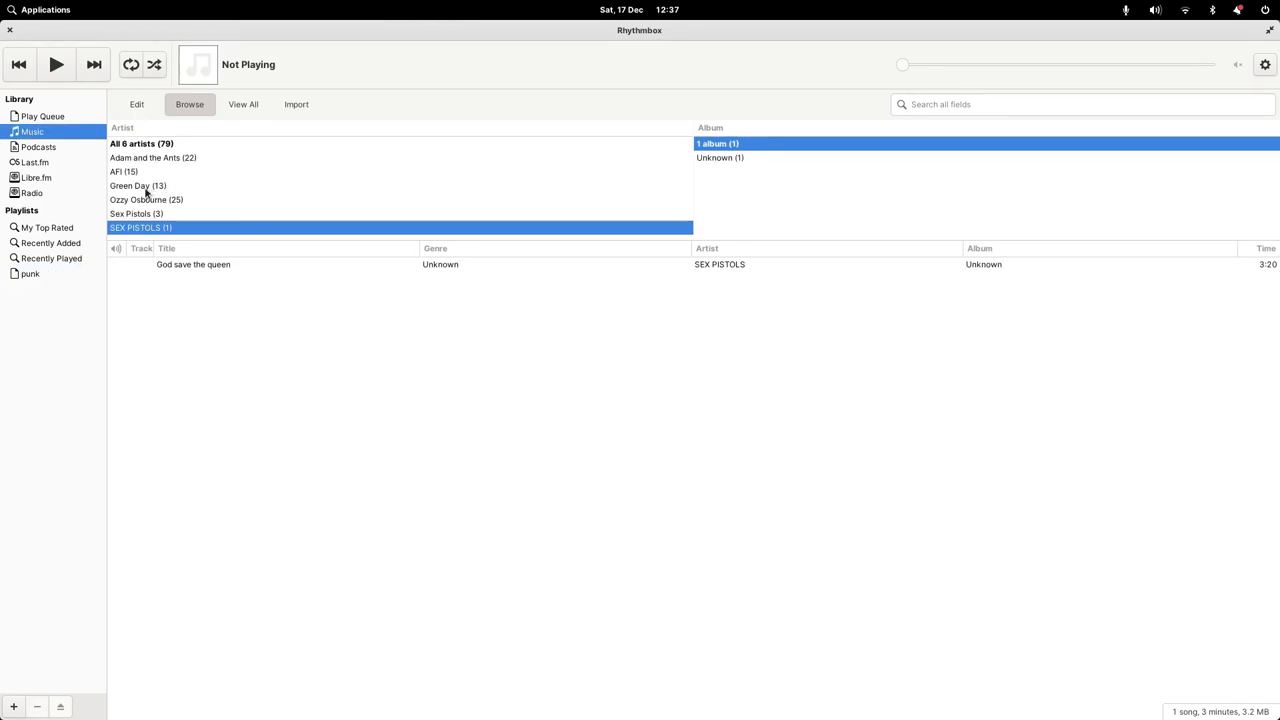
{"action": "left_click", "coordinate": [150, 193]}
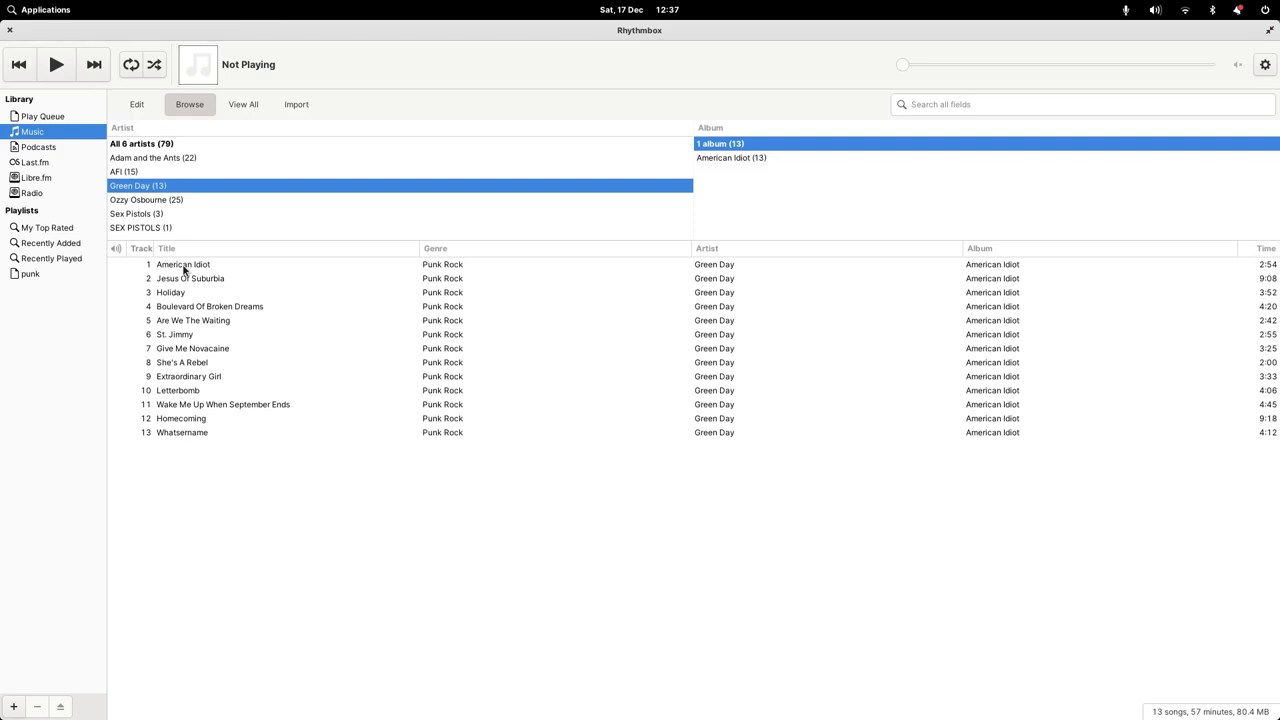
{"action": "left_click_drag", "start_coordinate": [183, 265], "coordinate": [48, 277]}
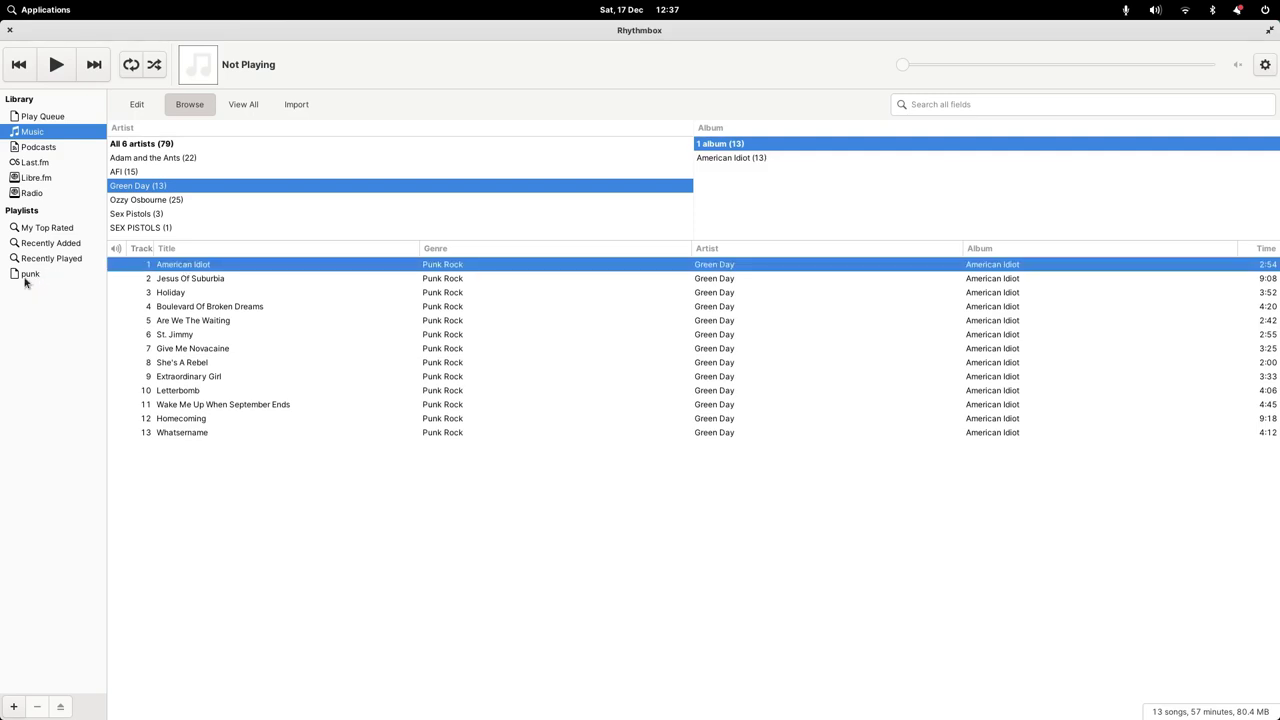
{"action": "left_click", "coordinate": [28, 275]}
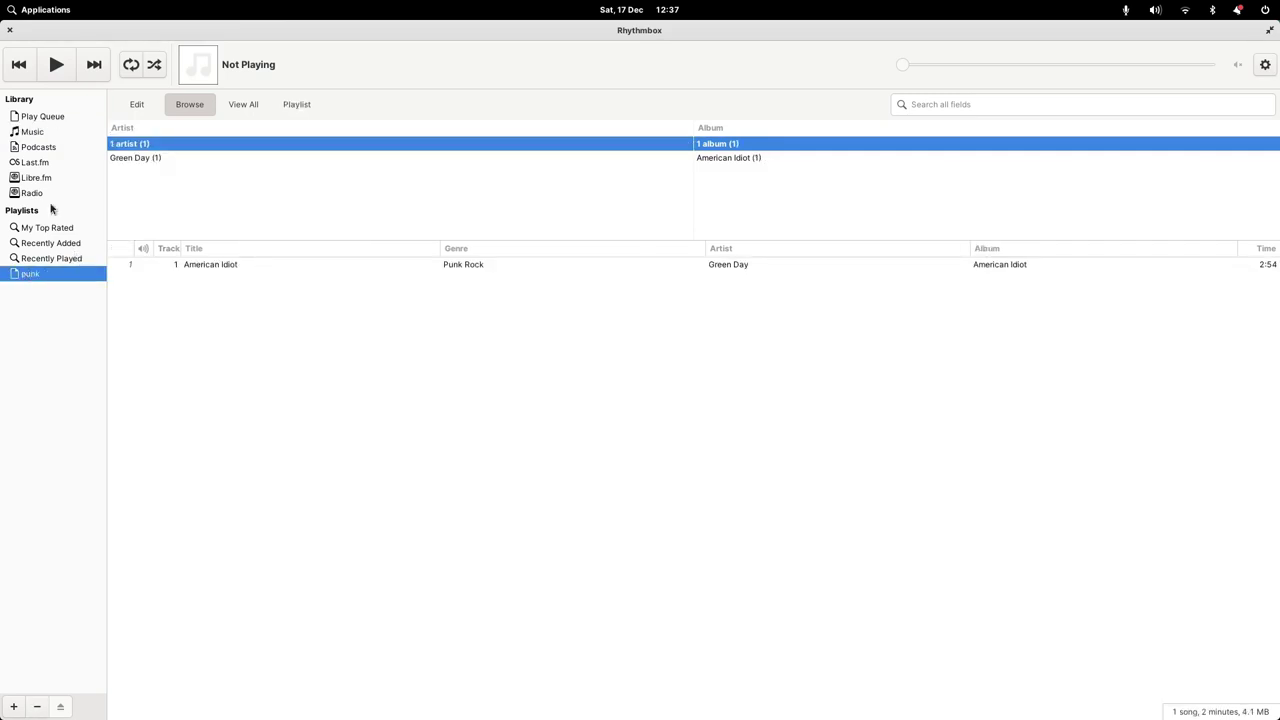
Step: Add the Sex Pistols song "Anarchy In The U.K." from the music library to the punk playlist and view the playlist
{"action": "left_click", "coordinate": [37, 133]}
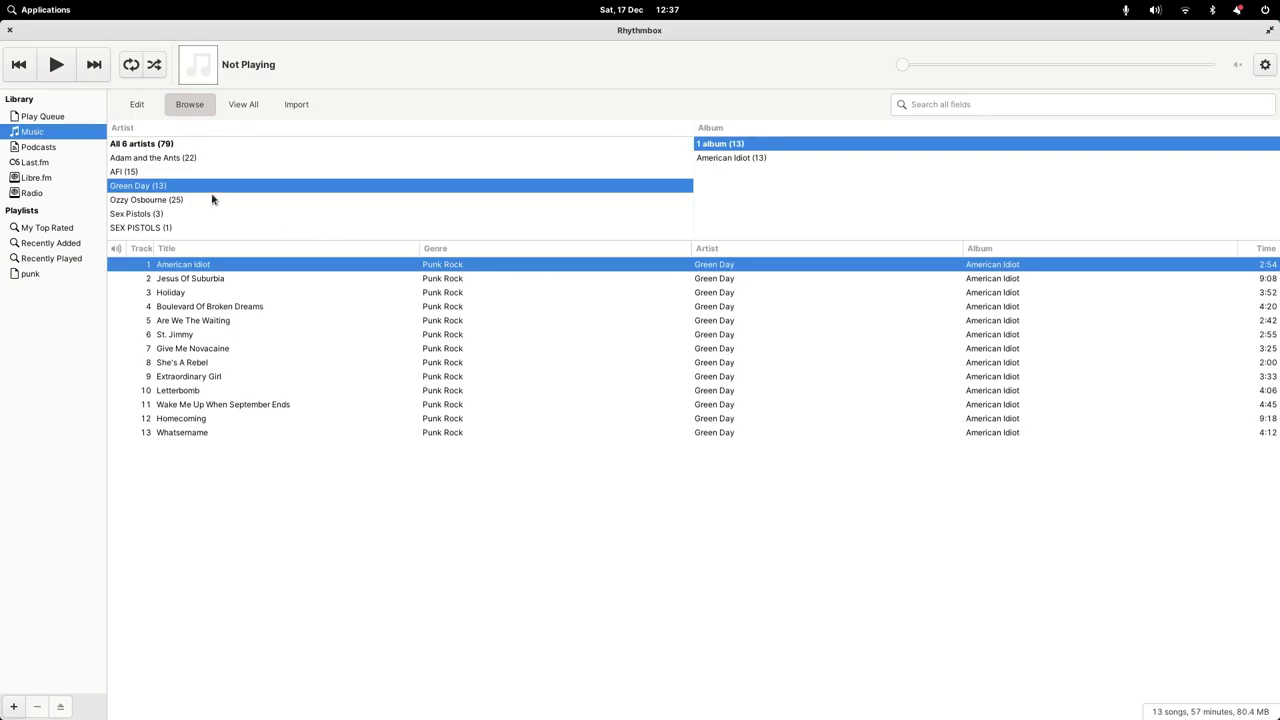
{"action": "left_click", "coordinate": [151, 214]}
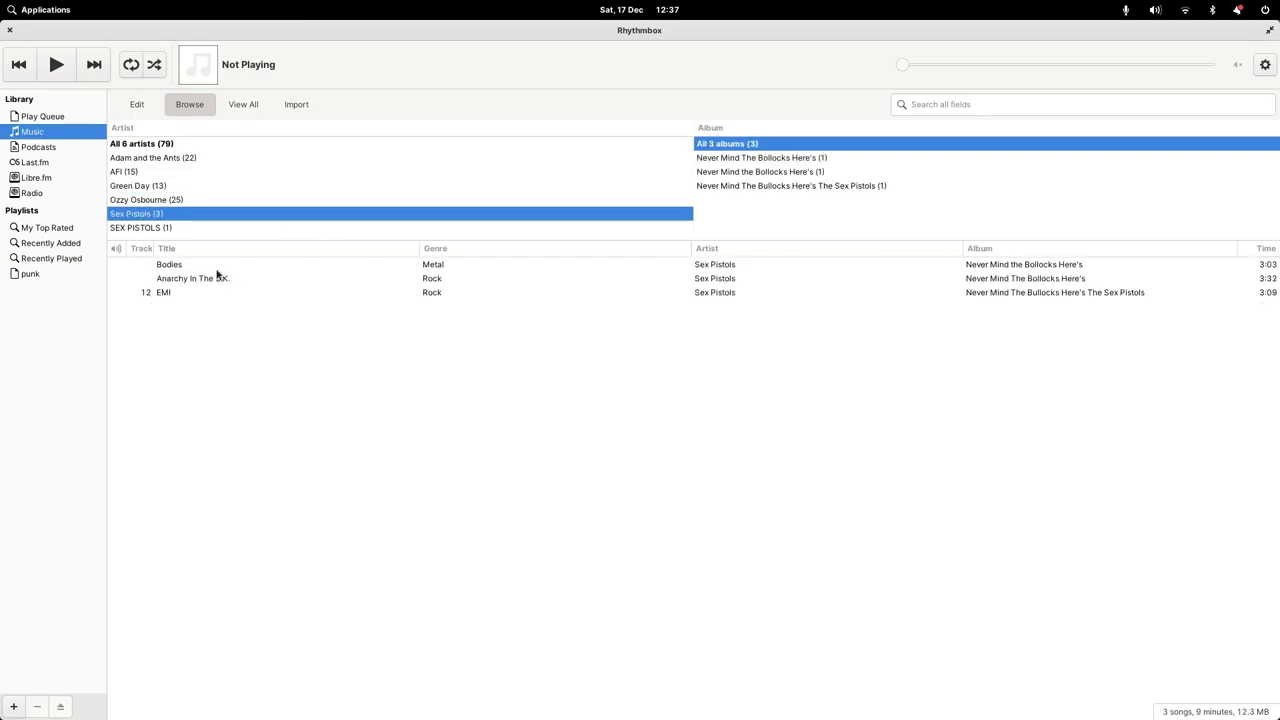
{"action": "left_click", "coordinate": [208, 284]}
{"action": "left_click_drag", "start_coordinate": [207, 284], "coordinate": [30, 276]}
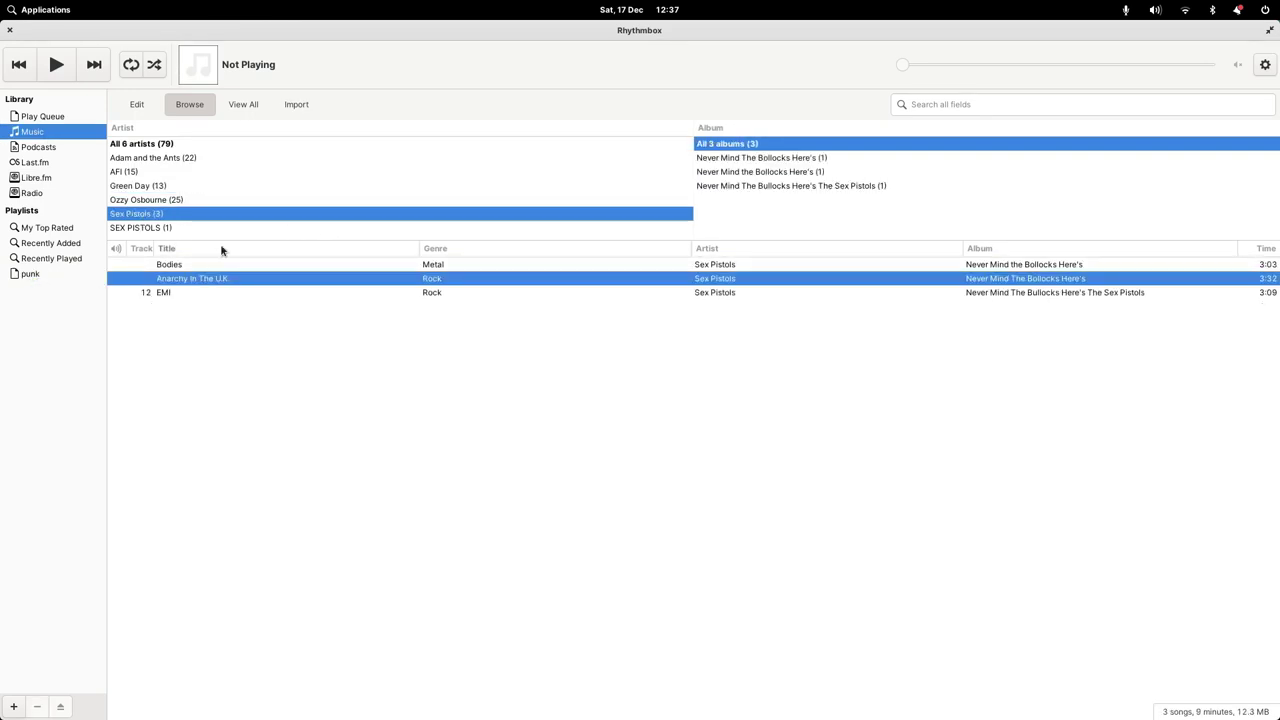
{"action": "left_click", "coordinate": [27, 276]}
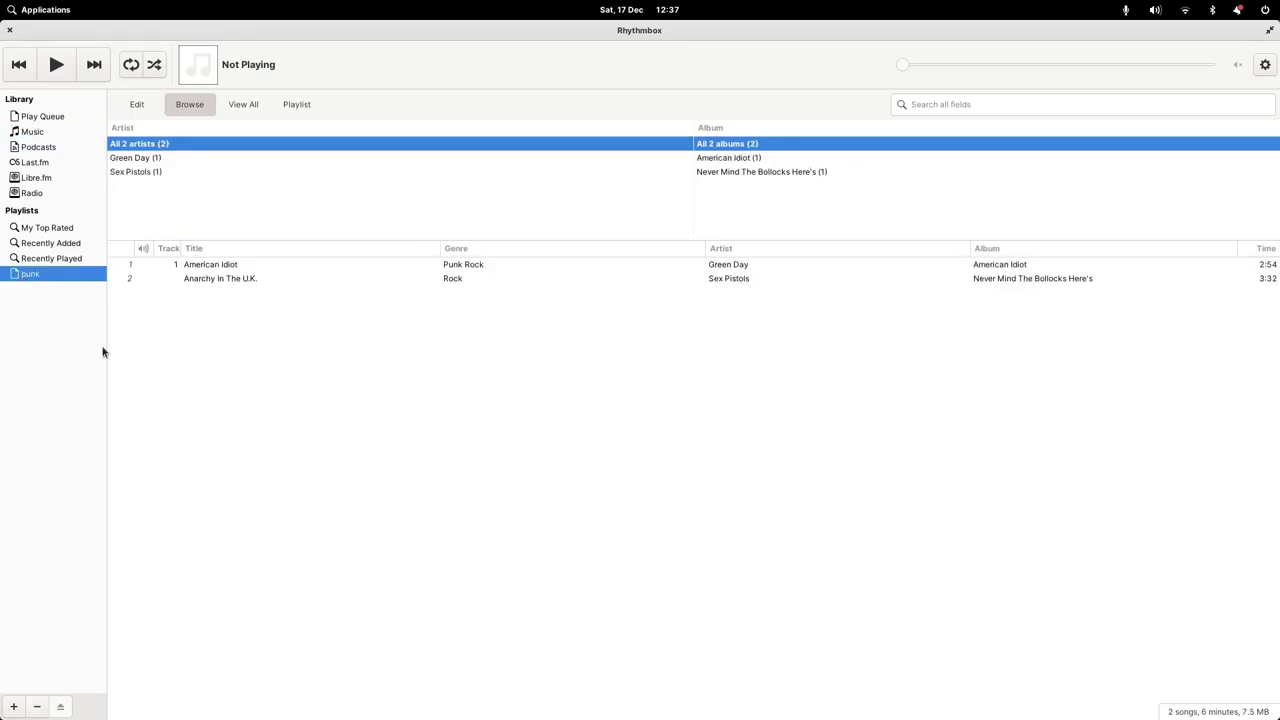
Step: Start a new automatic playlist
{"action": "left_click", "coordinate": [12, 708]}
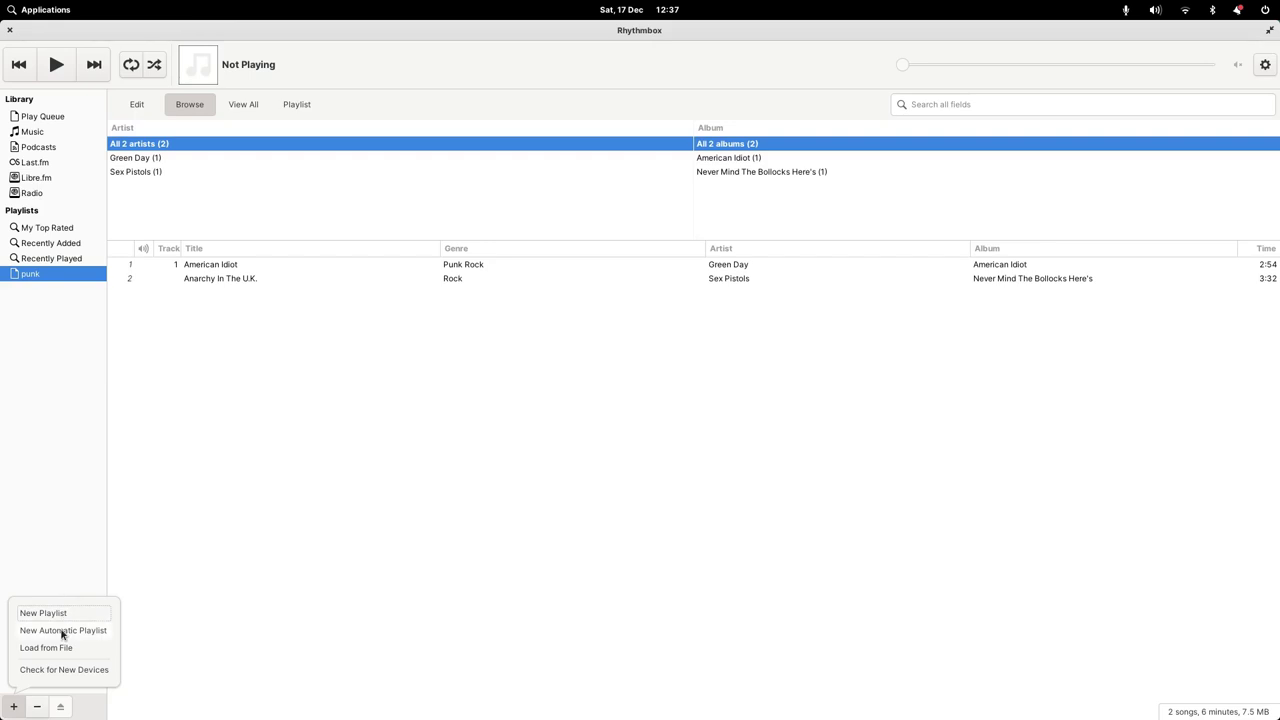
{"action": "left_click", "coordinate": [63, 631]}
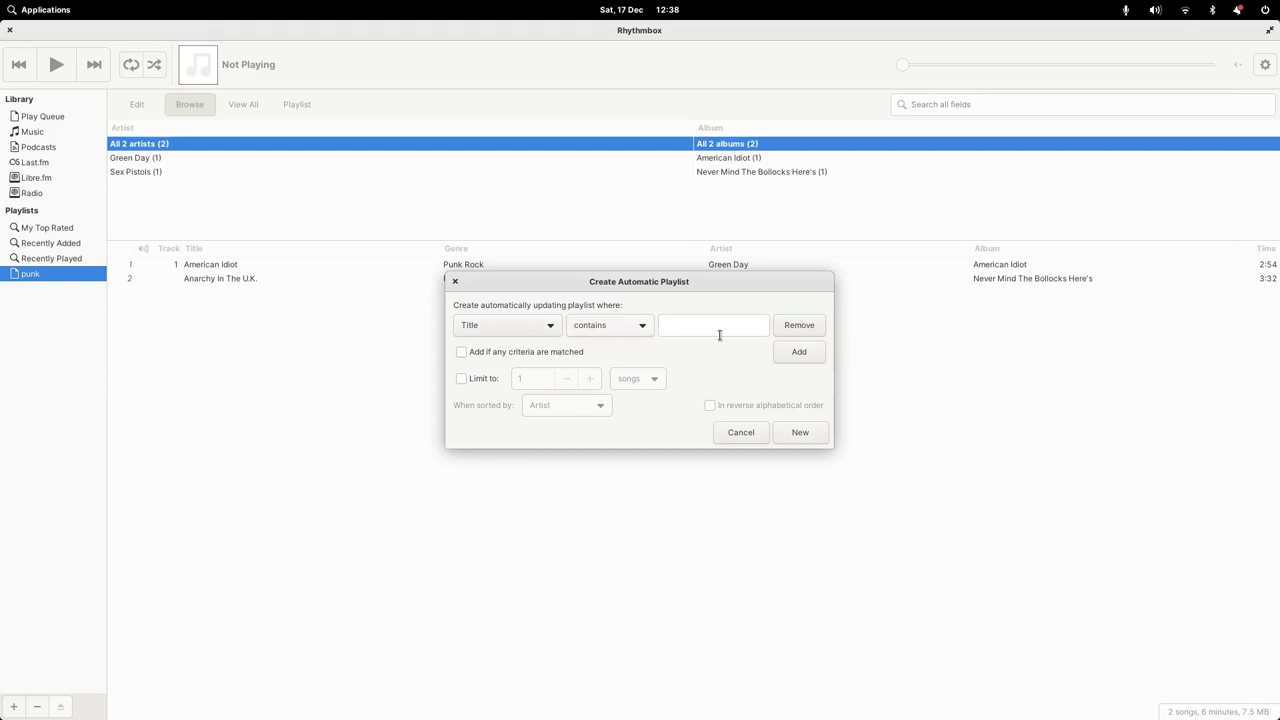
{"action": "left_click", "coordinate": [711, 331]}
{"action": "type", "text": "Love"}
{"action": "key", "text": "BackSpace"}
{"action": "key", "text": "BackSpace"}
{"action": "key", "text": "BackSpace"}
Step: Set the automatic playlist's criterion to genre contains "punk"
{"action": "left_click", "coordinate": [548, 331]}
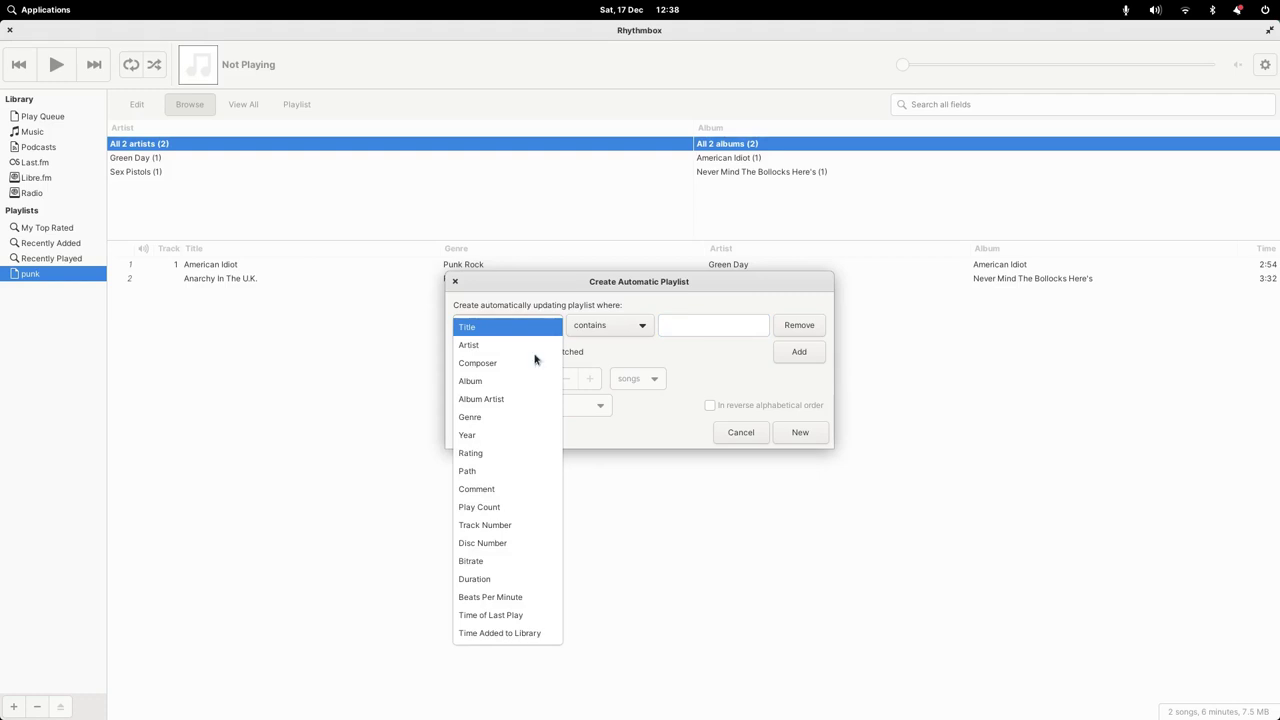
{"action": "left_click", "coordinate": [524, 416]}
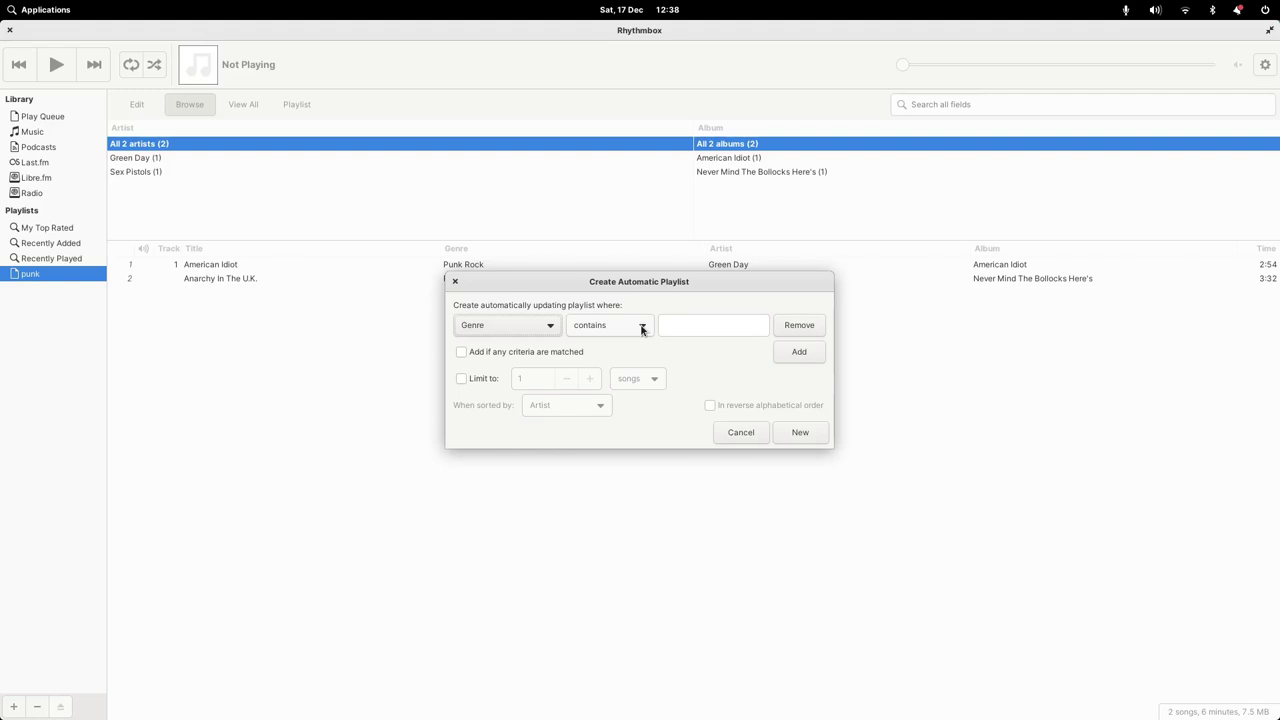
{"action": "left_click", "coordinate": [642, 330]}
{"action": "left_click", "coordinate": [640, 329]}
{"action": "left_click", "coordinate": [737, 329]}
{"action": "type", "text": "punk"}
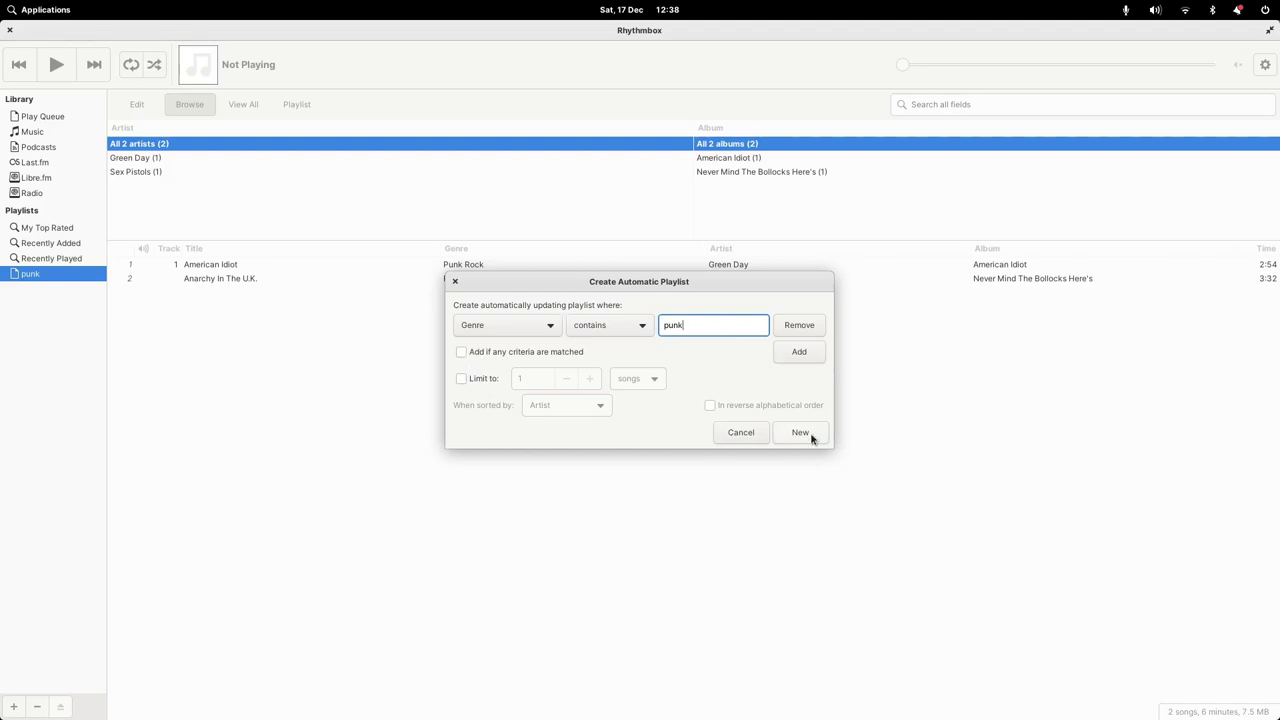
Step: Limit the automatic playlist to 10 songs
{"action": "left_click", "coordinate": [461, 378]}
{"action": "left_click", "coordinate": [548, 380]}
{"action": "type", "text": "0"}
{"action": "left_click", "coordinate": [649, 382]}
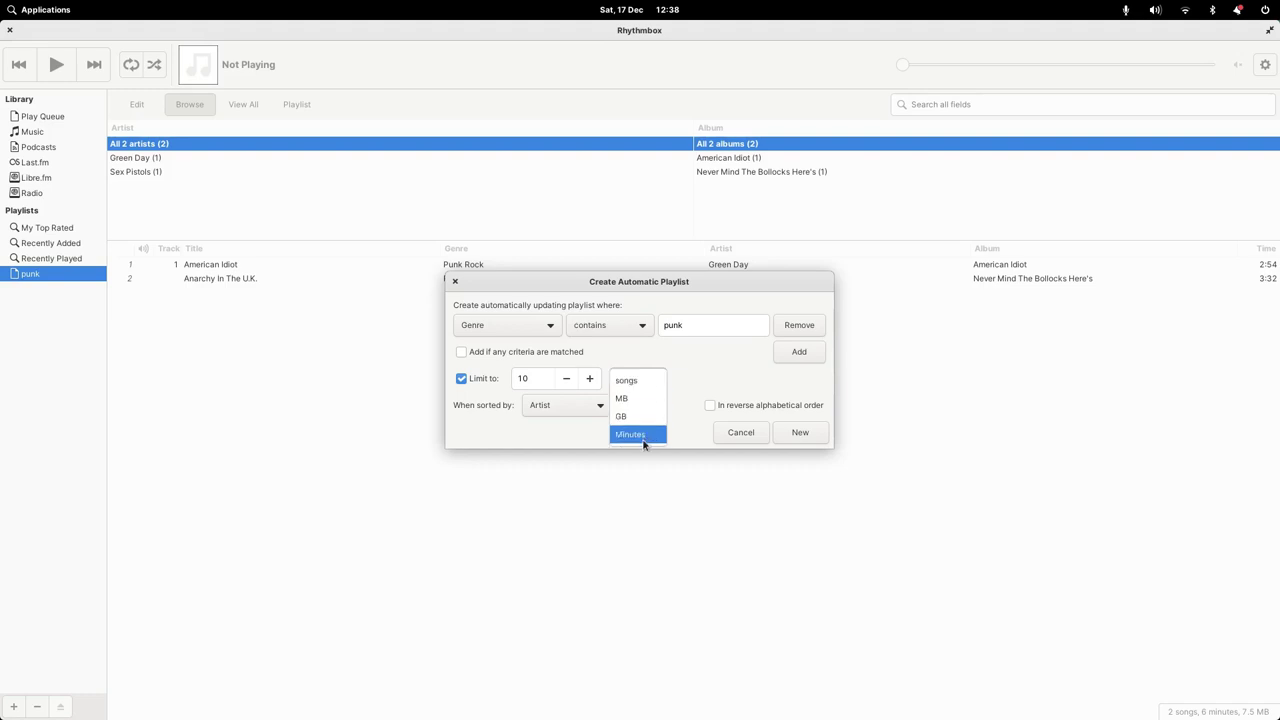
{"action": "left_click", "coordinate": [742, 364]}
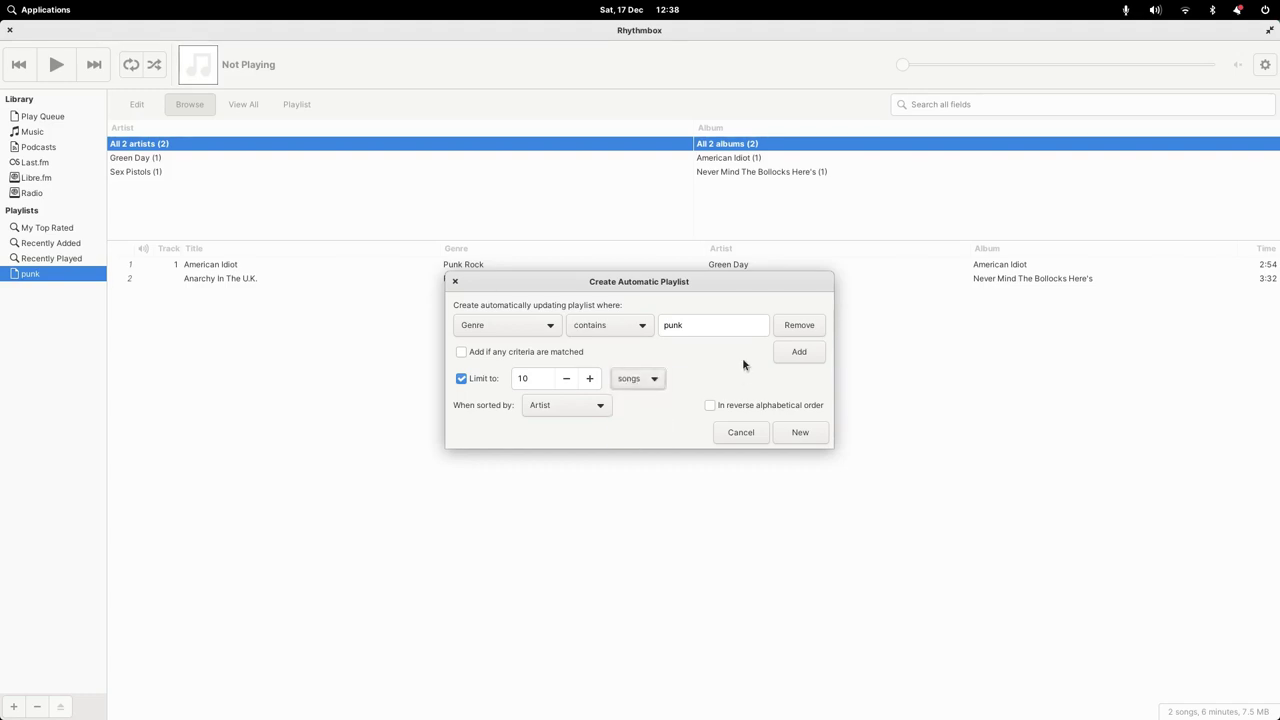
Step: Keep the automatic playlist sorted by artist, create it and name it "newpunkplaylist"
{"action": "left_click", "coordinate": [598, 409]}
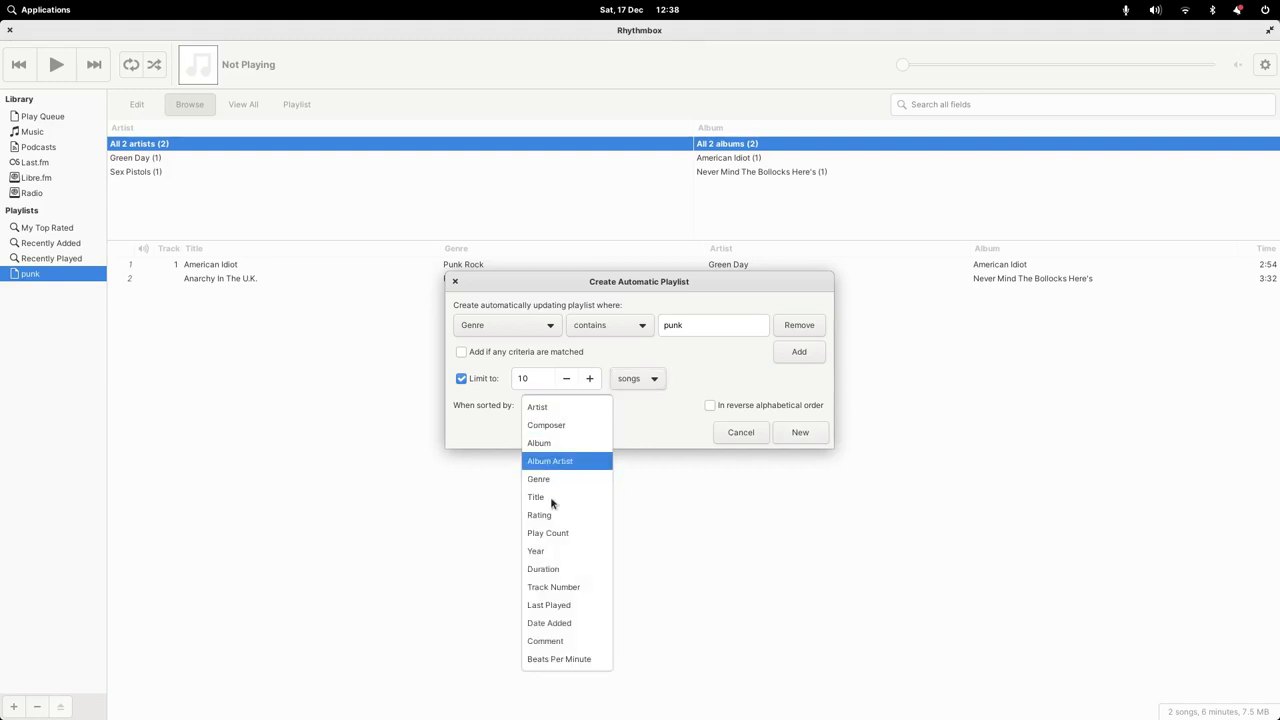
{"action": "key", "text": "Down"}
{"action": "key", "text": "Down"}
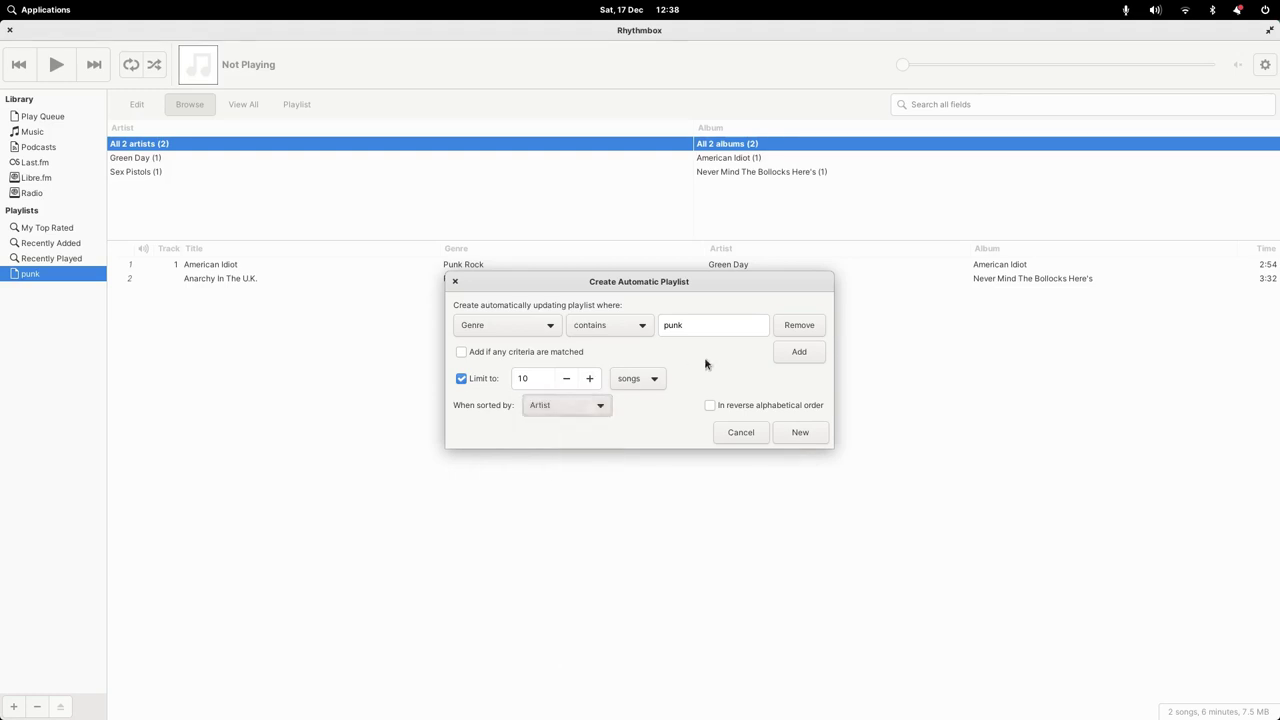
{"action": "left_click", "coordinate": [800, 432]}
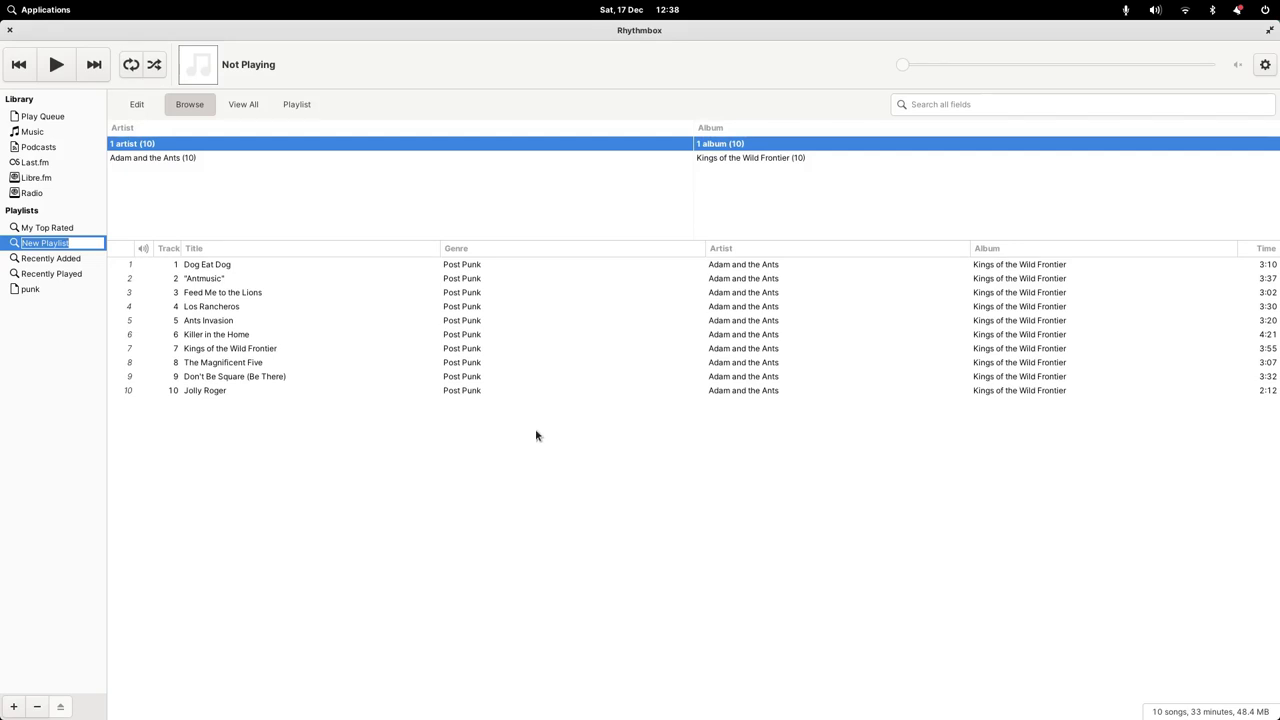
{"action": "type", "text": "newpunkplaylist"}
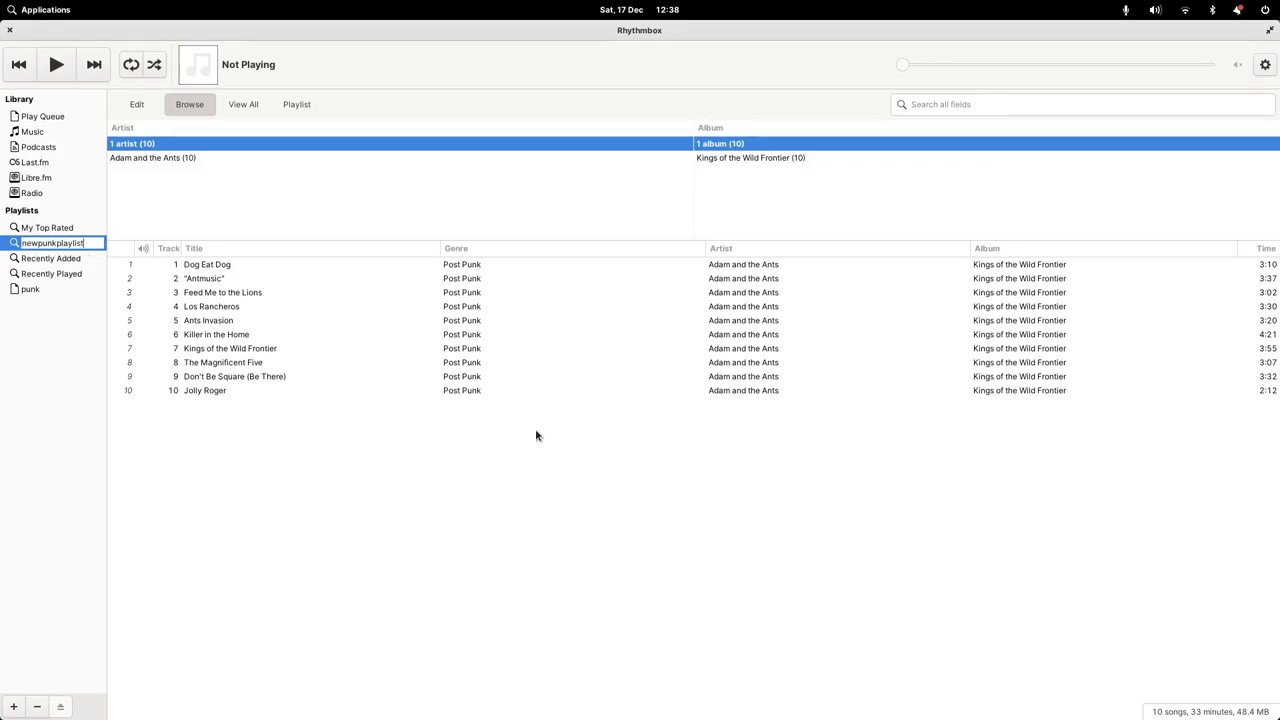
{"action": "key", "text": "Return"}
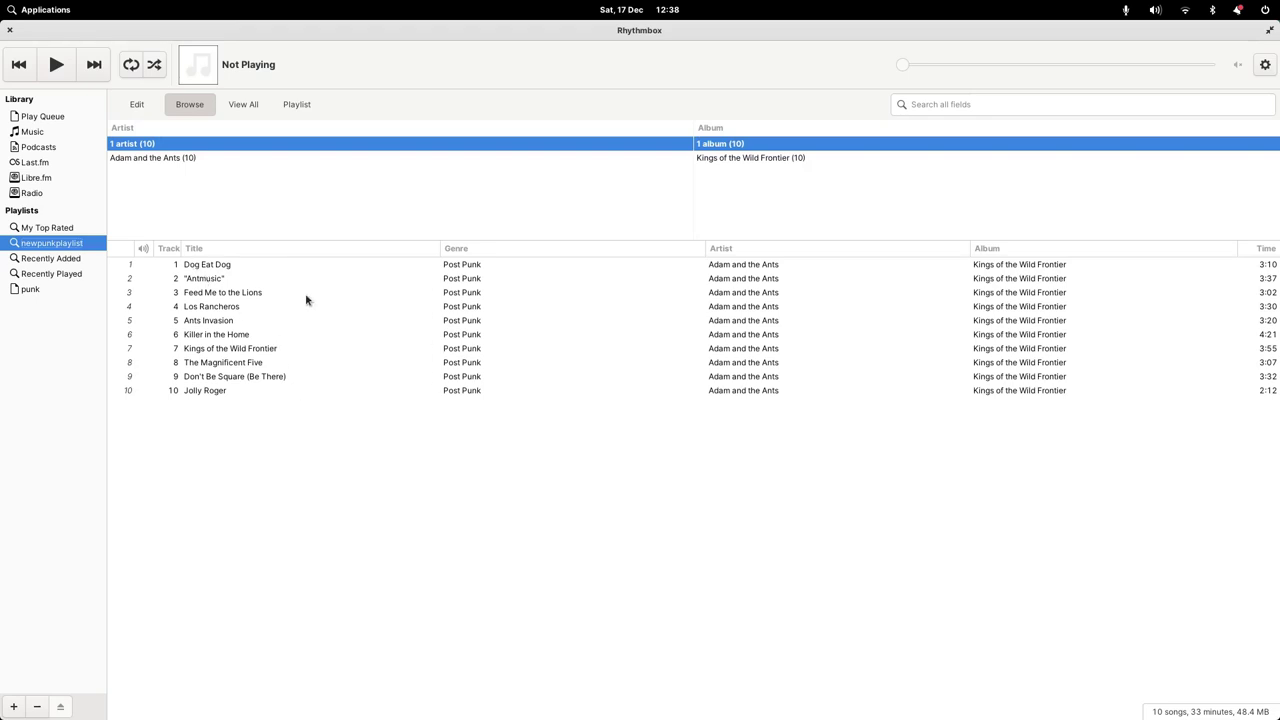
Step: Return to the music library and start another automatic playlist with the criterion genre contains "rock"
{"action": "left_click", "coordinate": [28, 134]}
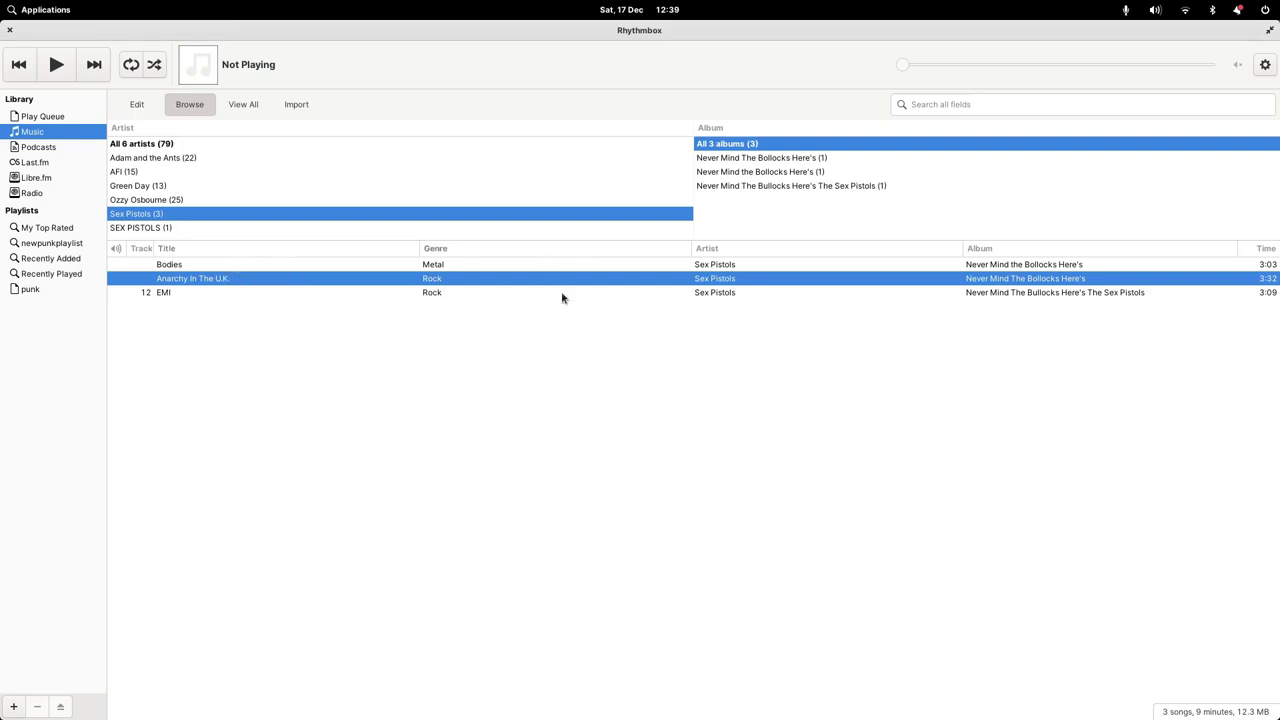
{"action": "left_click", "coordinate": [14, 706]}
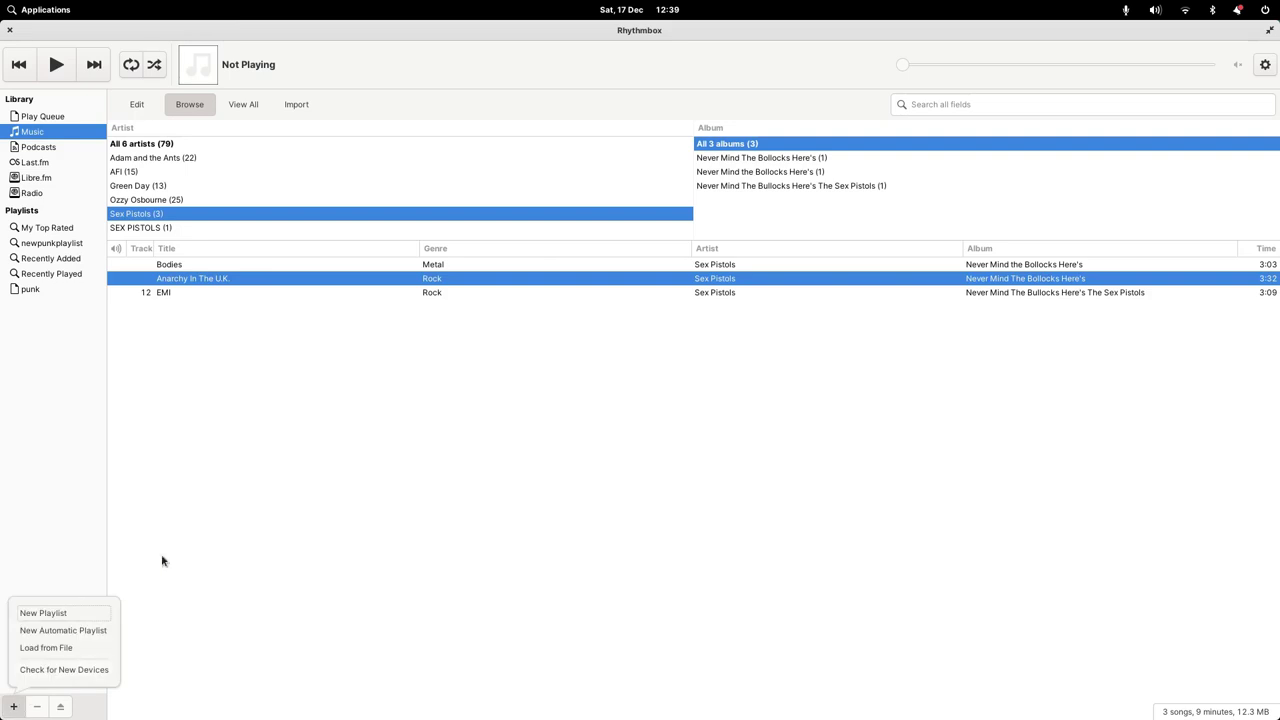
{"action": "left_click", "coordinate": [62, 630]}
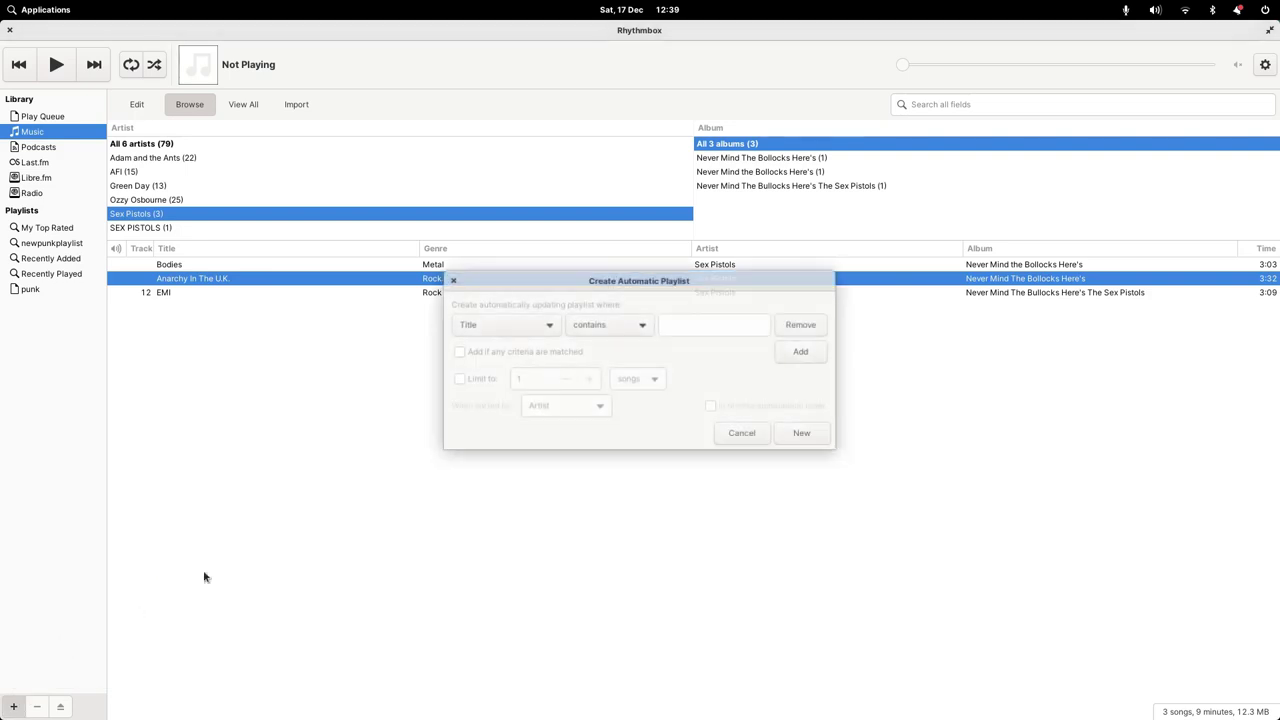
{"action": "left_click", "coordinate": [552, 330]}
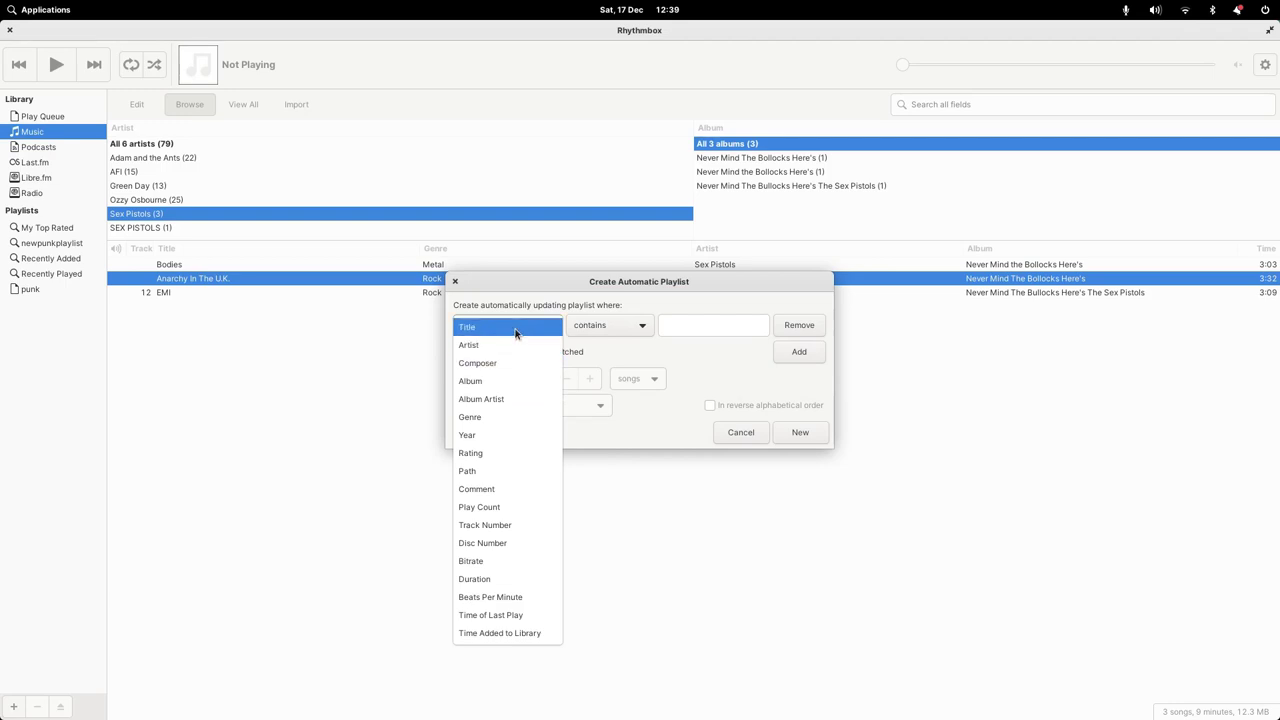
{"action": "left_click", "coordinate": [508, 418]}
{"action": "left_click", "coordinate": [722, 331]}
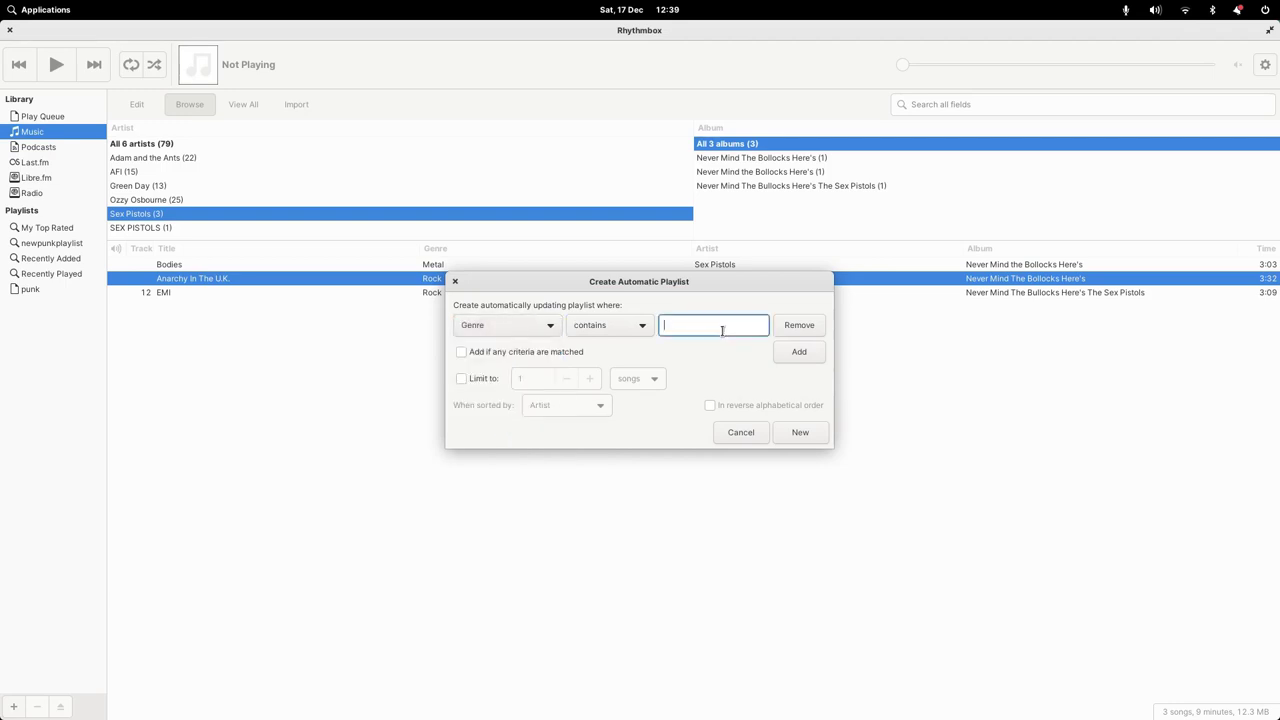
{"action": "type", "text": "rock"}
Step: Limit the rock playlist to 10 songs, create it and name it "rockplaylist"
{"action": "left_click", "coordinate": [461, 379]}
{"action": "left_click", "coordinate": [541, 378]}
{"action": "type", "text": "0"}
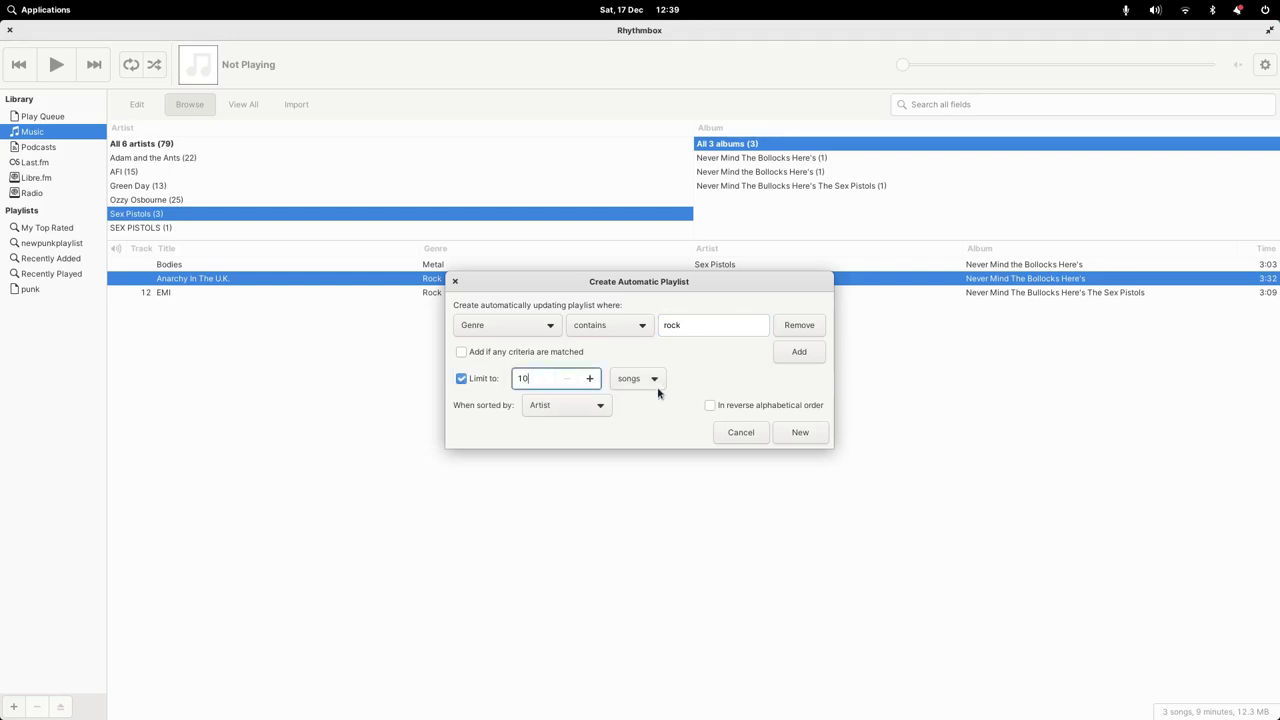
{"action": "left_click", "coordinate": [799, 433]}
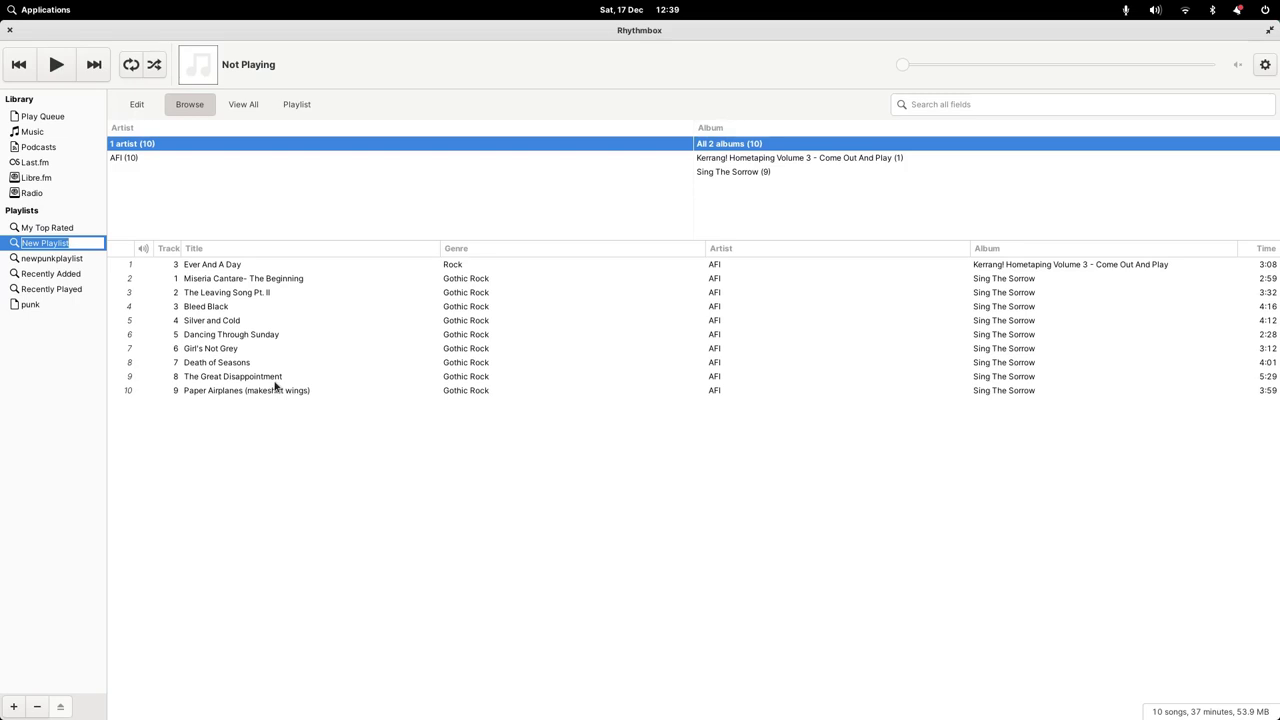
{"action": "type", "text": "rockplaylist"}
{"action": "key", "text": "Return"}
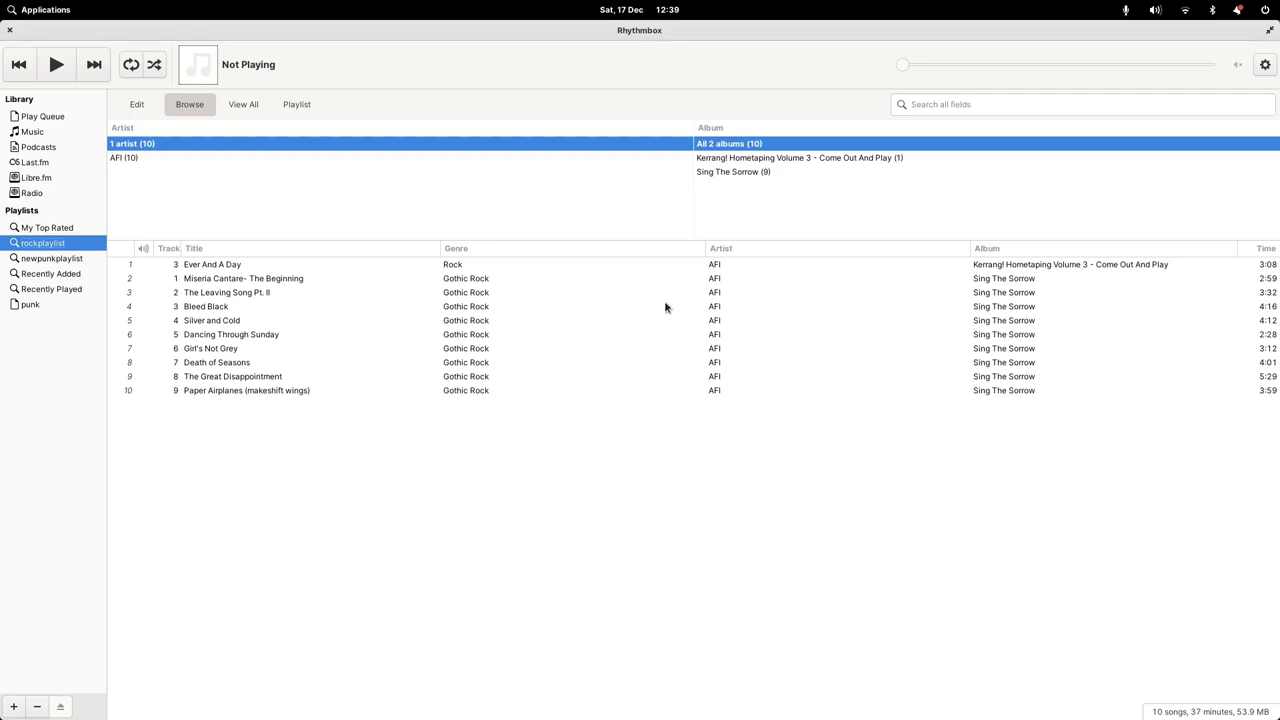
Step: Start another automatic playlist, enable its song limit and sort the songs by genre
{"action": "left_click", "coordinate": [13, 707]}
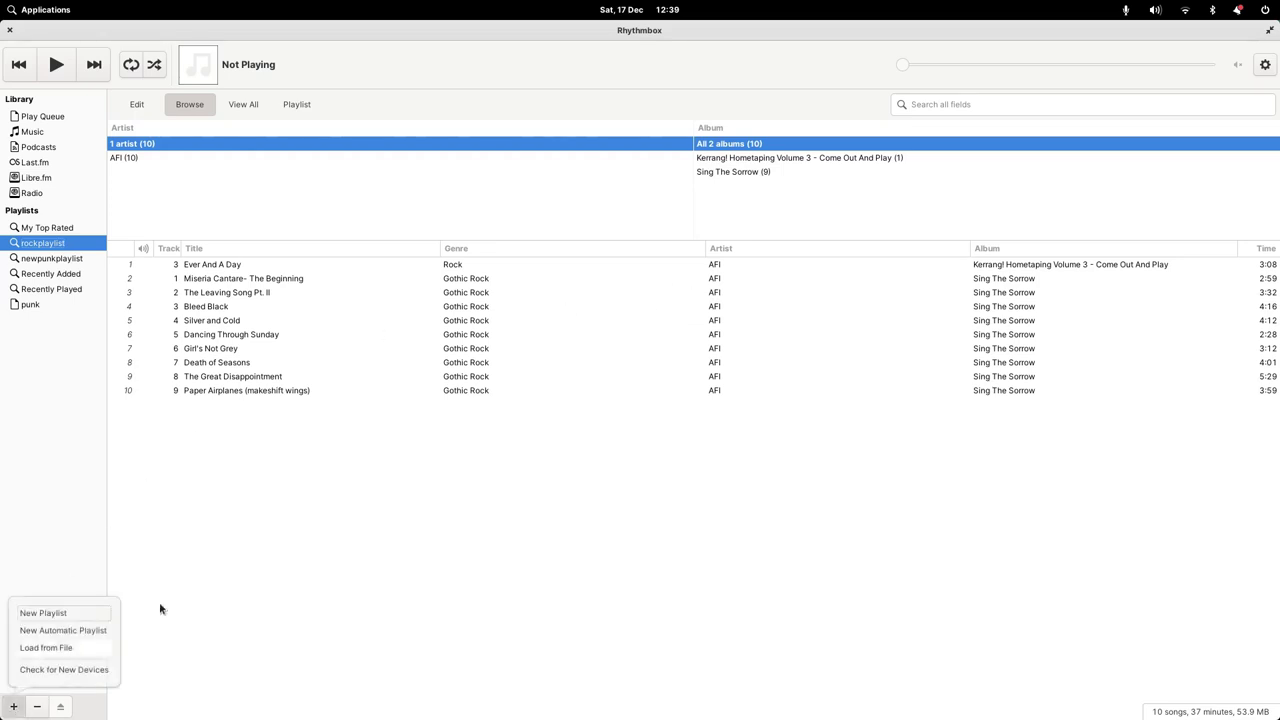
{"action": "left_click", "coordinate": [63, 630]}
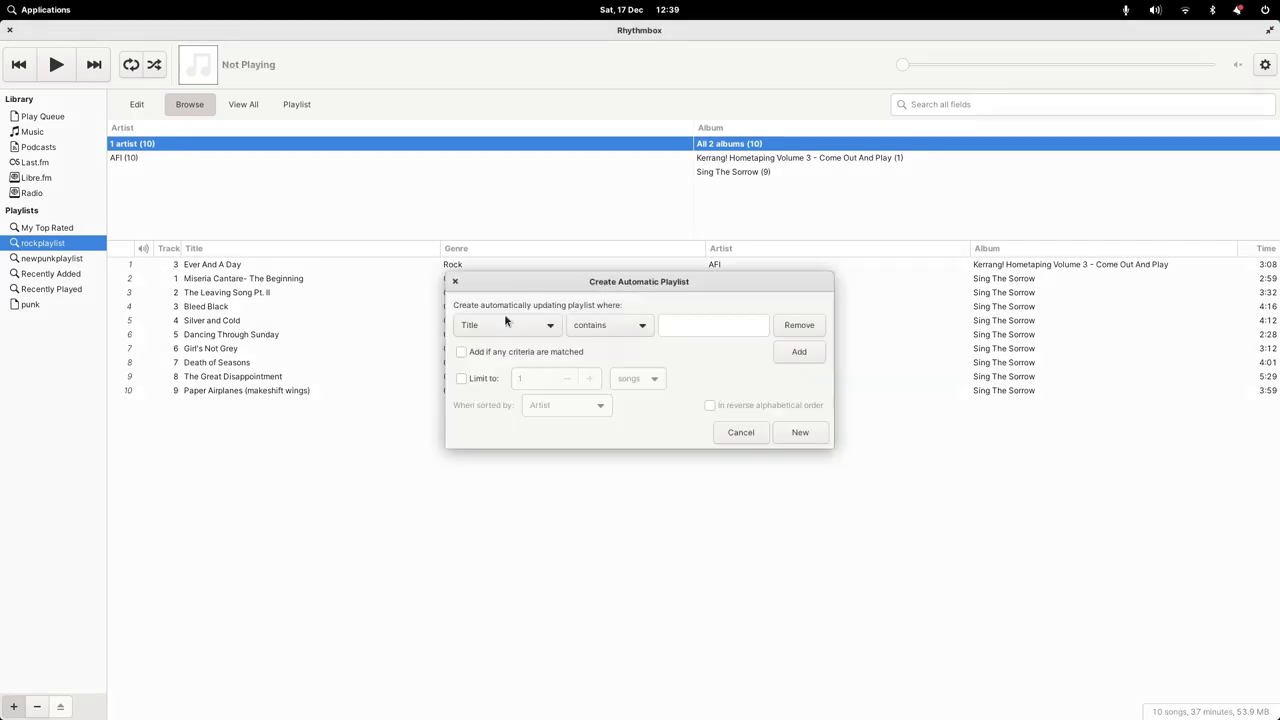
{"action": "left_click", "coordinate": [492, 380]}
{"action": "left_click", "coordinate": [603, 408]}
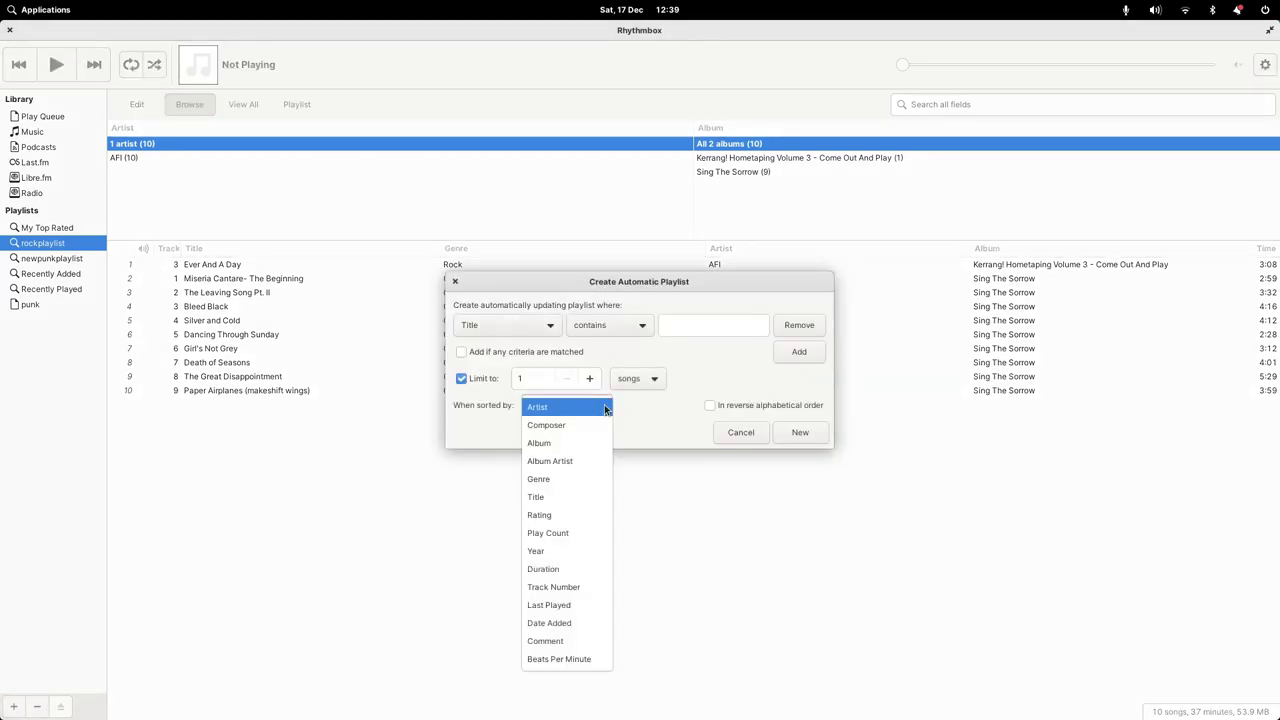
{"action": "left_click", "coordinate": [583, 479]}
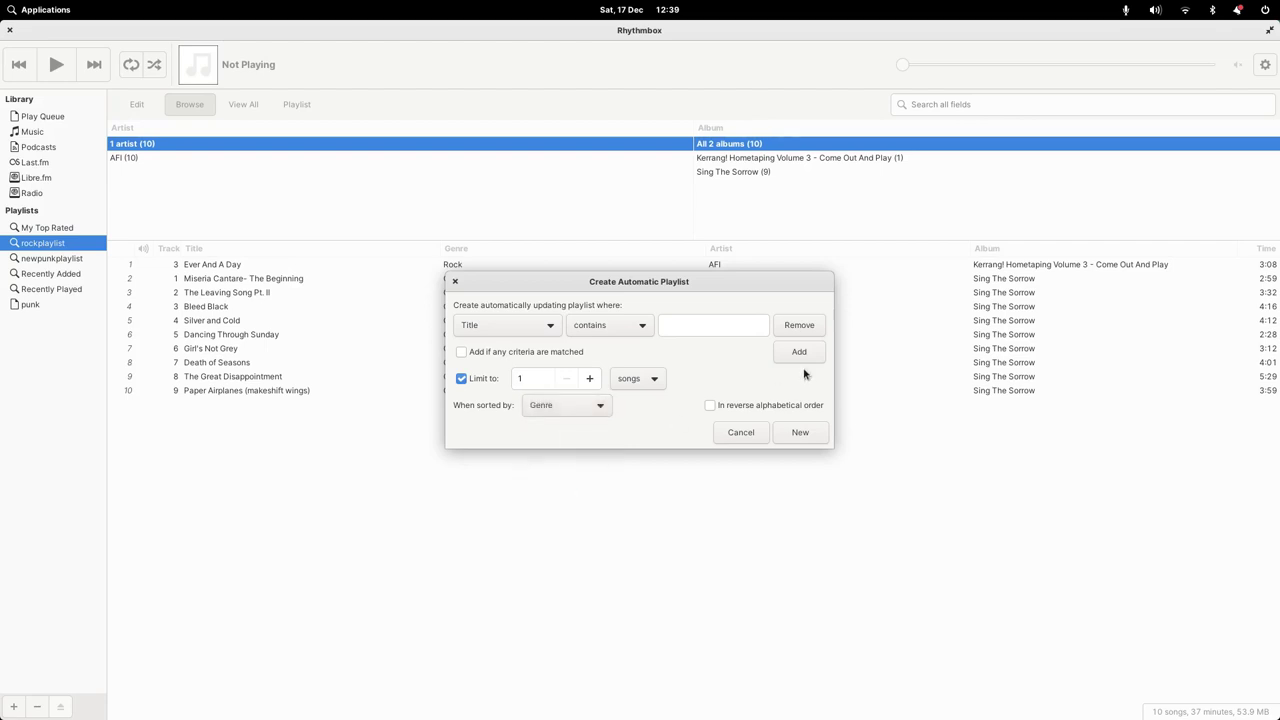
Step: Set the automatic playlist's criterion to genre contains "rock"
{"action": "left_click", "coordinate": [716, 326]}
{"action": "type", "text": "rock"}
{"action": "left_click", "coordinate": [540, 330]}
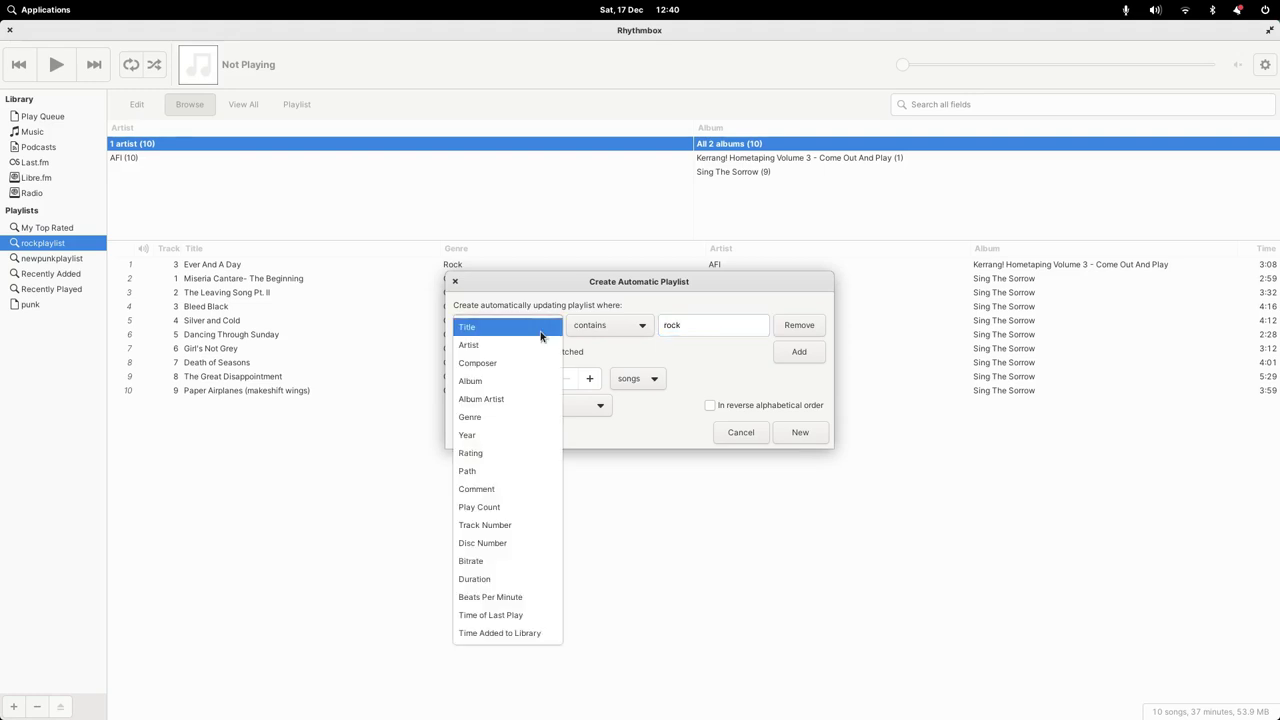
{"action": "left_click", "coordinate": [522, 417]}
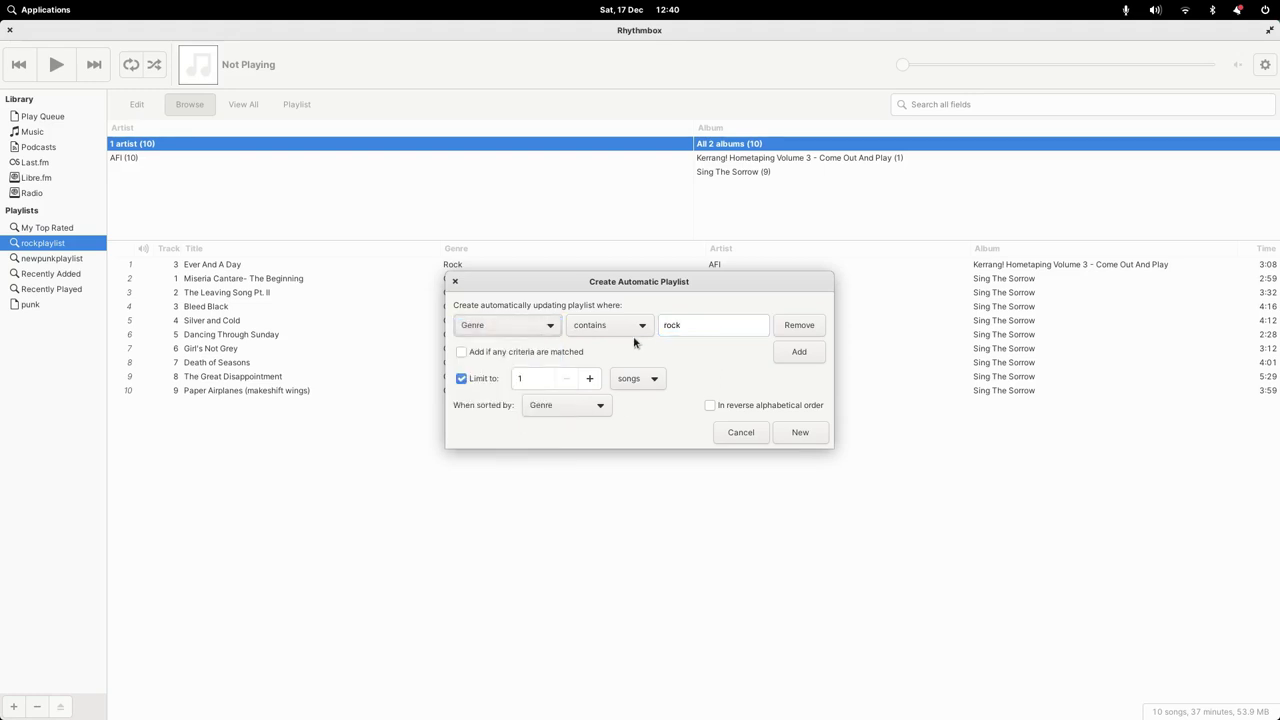
Step: Limit the genre-sorted playlist to 10 songs, create it and name it "newrockplaylist"
{"action": "left_click", "coordinate": [542, 378]}
{"action": "type", "text": "0"}
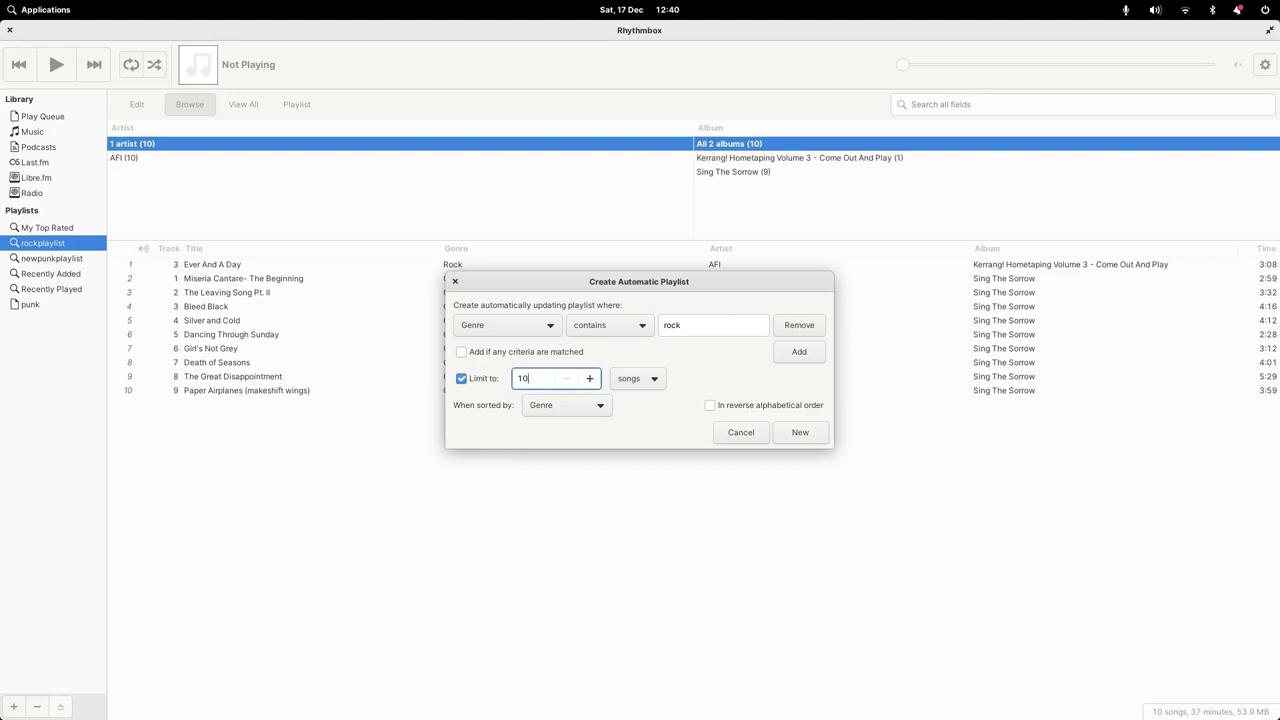
{"action": "left_click", "coordinate": [799, 432]}
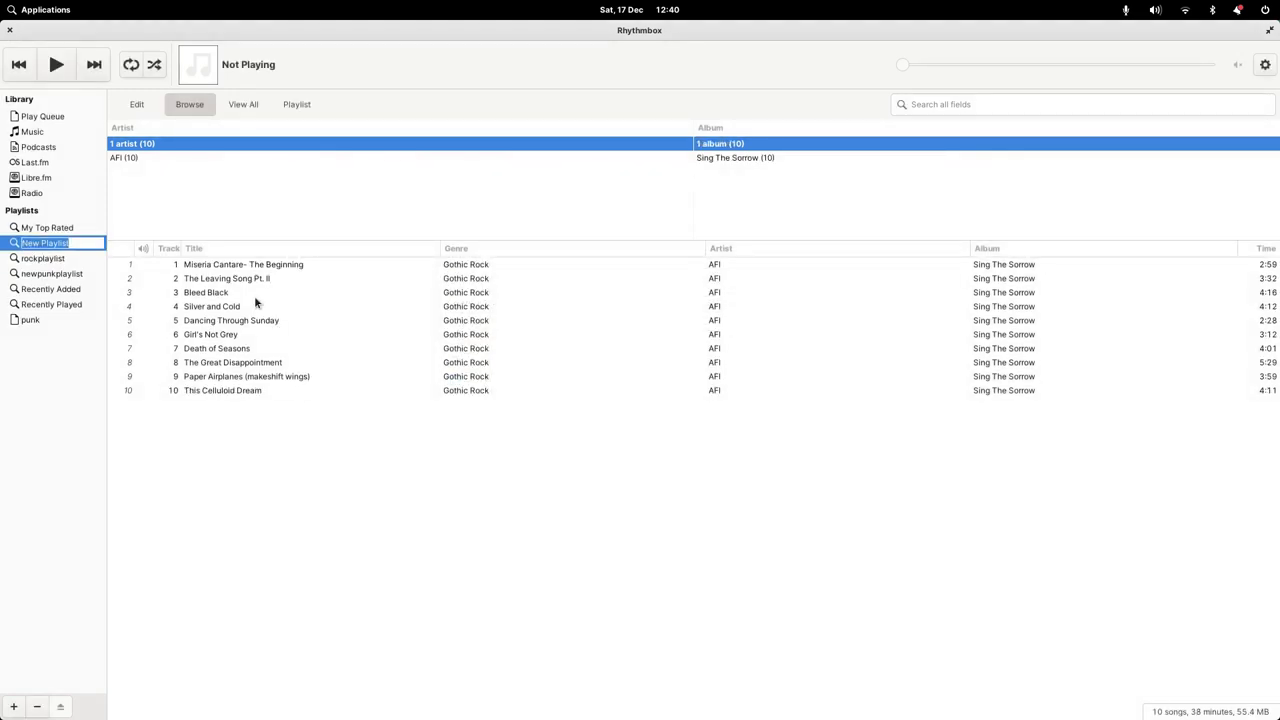
{"action": "type", "text": "newrockplaylist"}
{"action": "key", "text": "Return"}
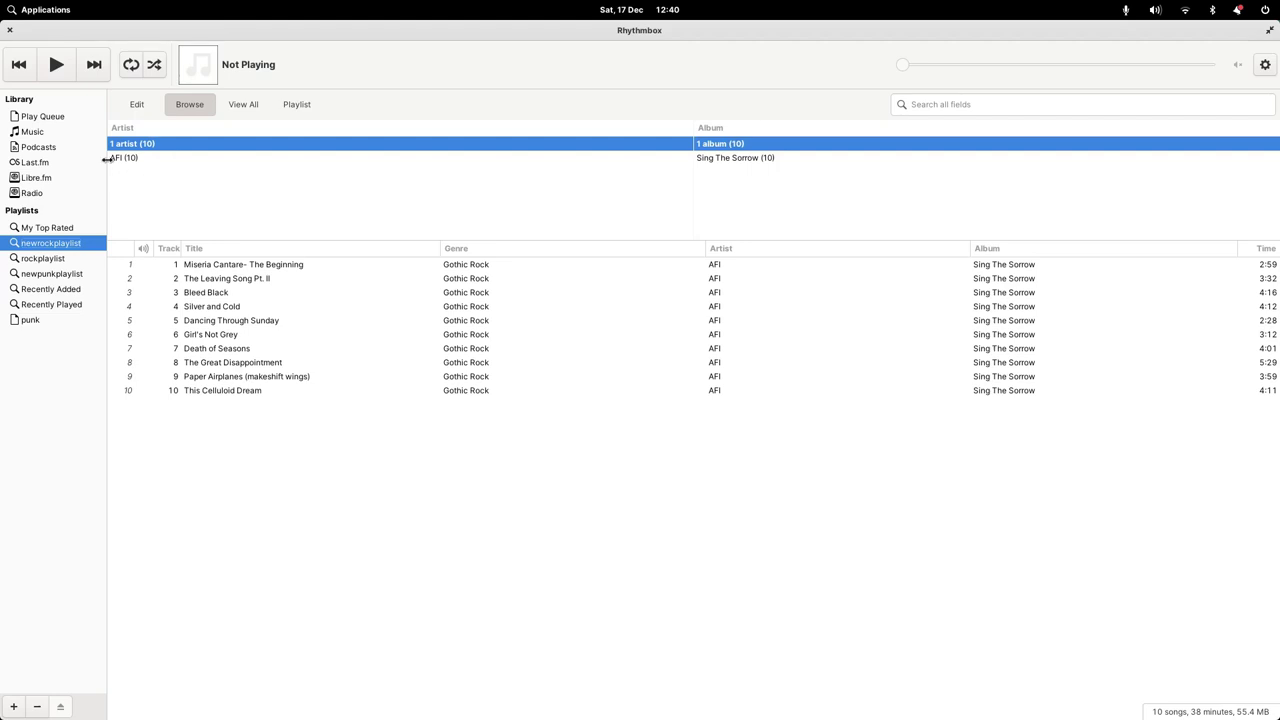
Step: Search the podcast directory for "linux" and list the episodes of the LINUX Unplugged podcast
{"action": "left_click", "coordinate": [40, 150]}
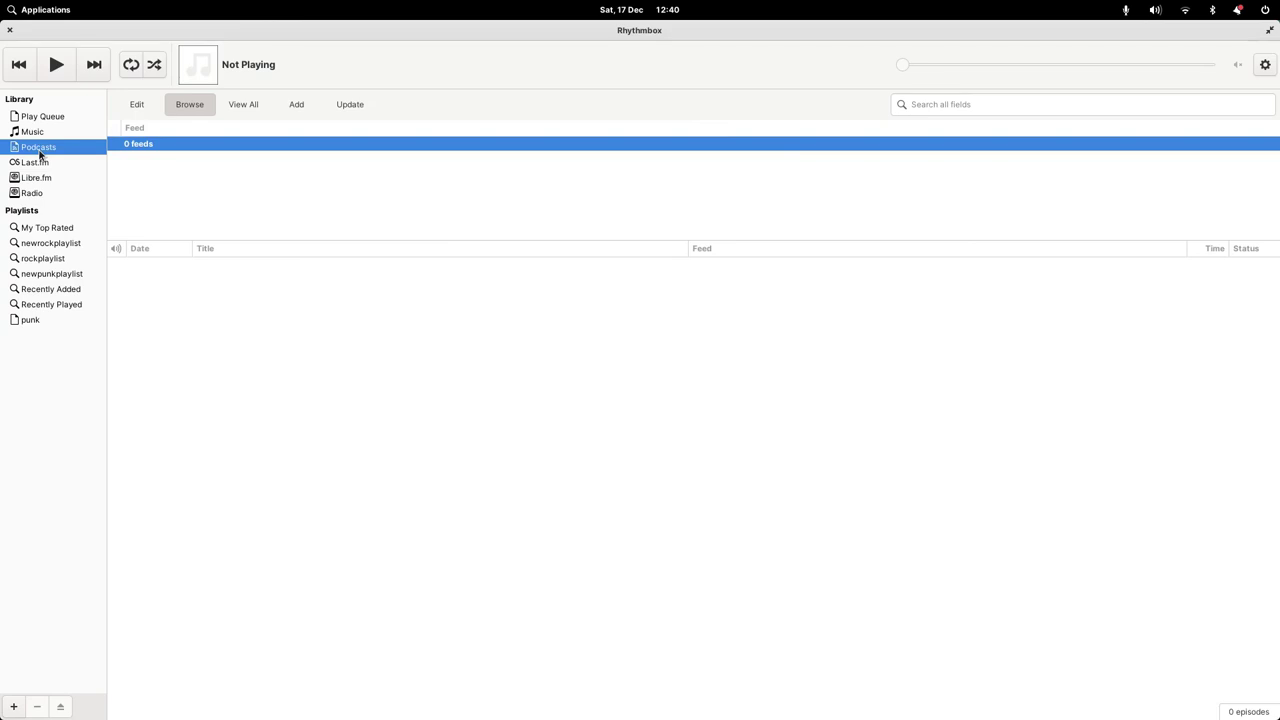
{"action": "left_click", "coordinate": [288, 103]}
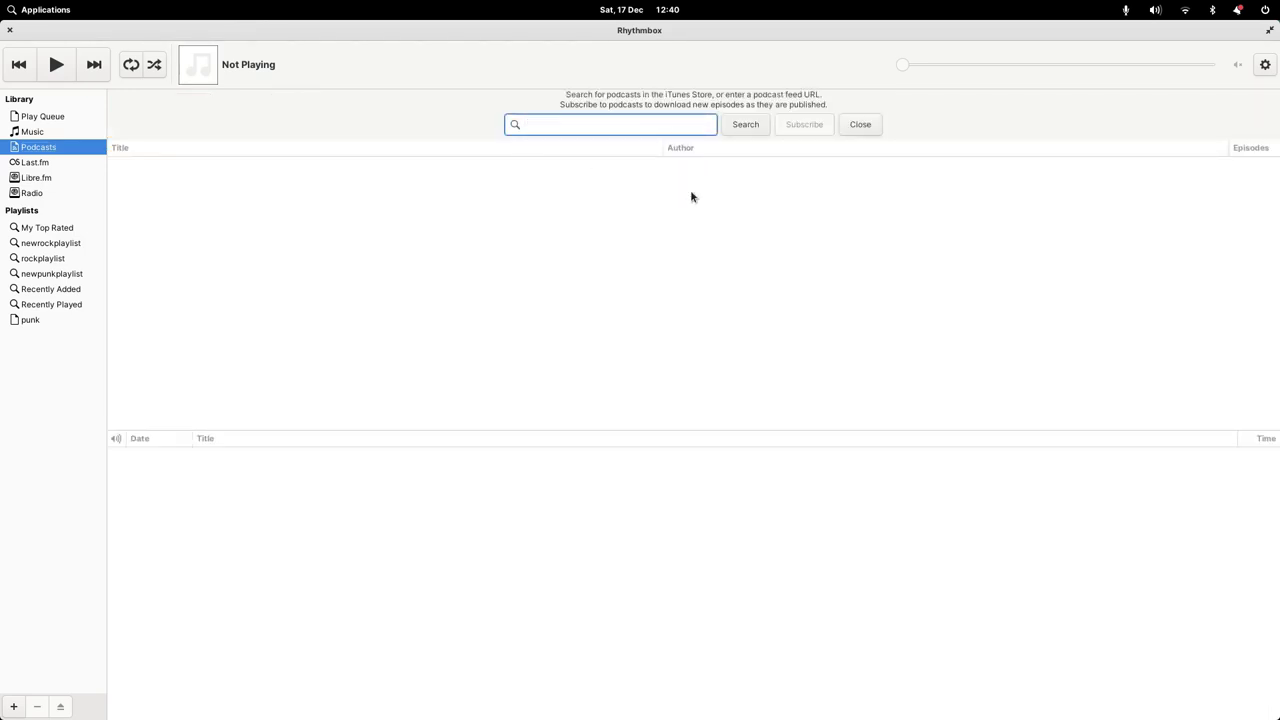
{"action": "type", "text": "linux"}
{"action": "left_click", "coordinate": [751, 131]}
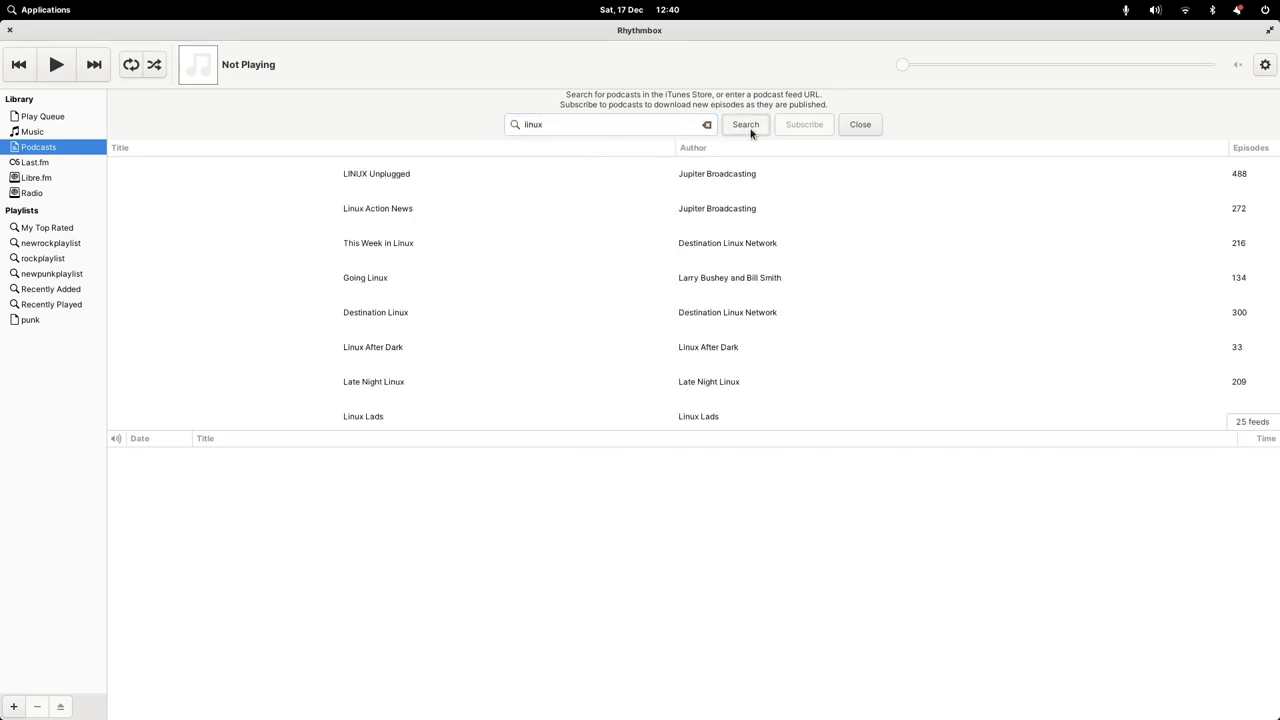
{"action": "left_click", "coordinate": [373, 175]}
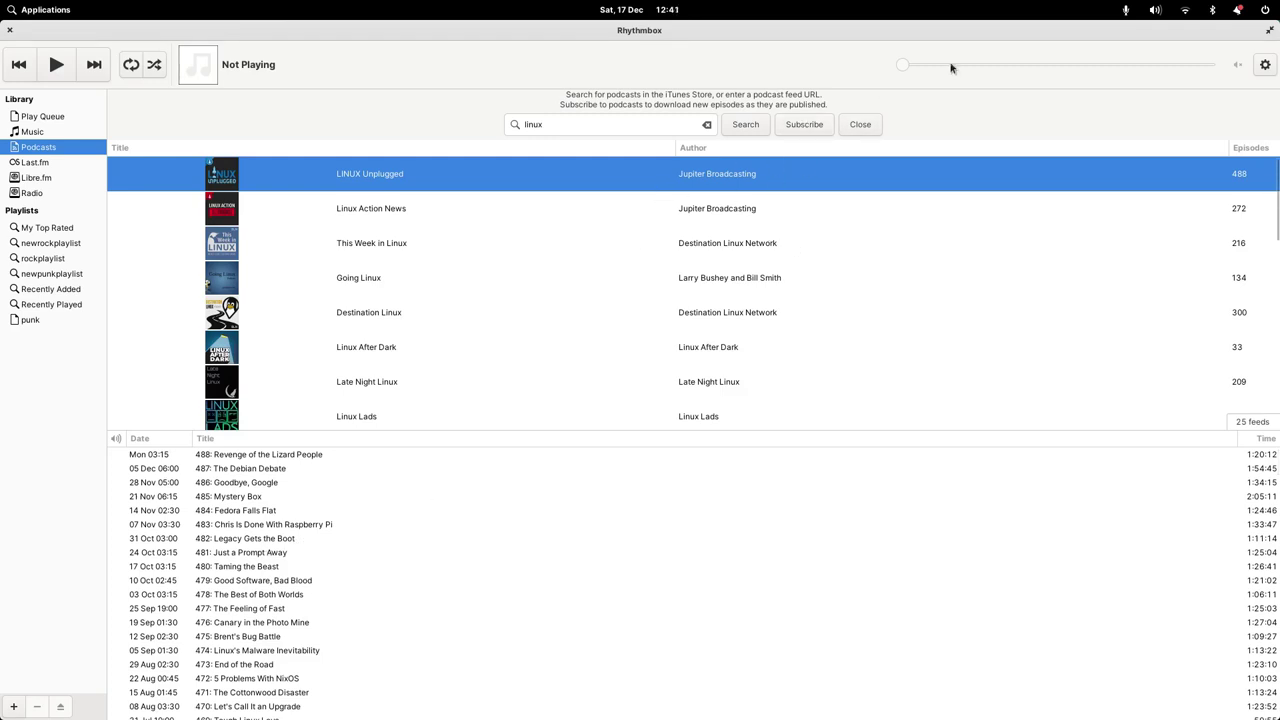
Step: View the Last.fm and Libre.fm sources, and browse the internet radio stations in the Music, News and Trance genres
{"action": "left_click", "coordinate": [38, 166]}
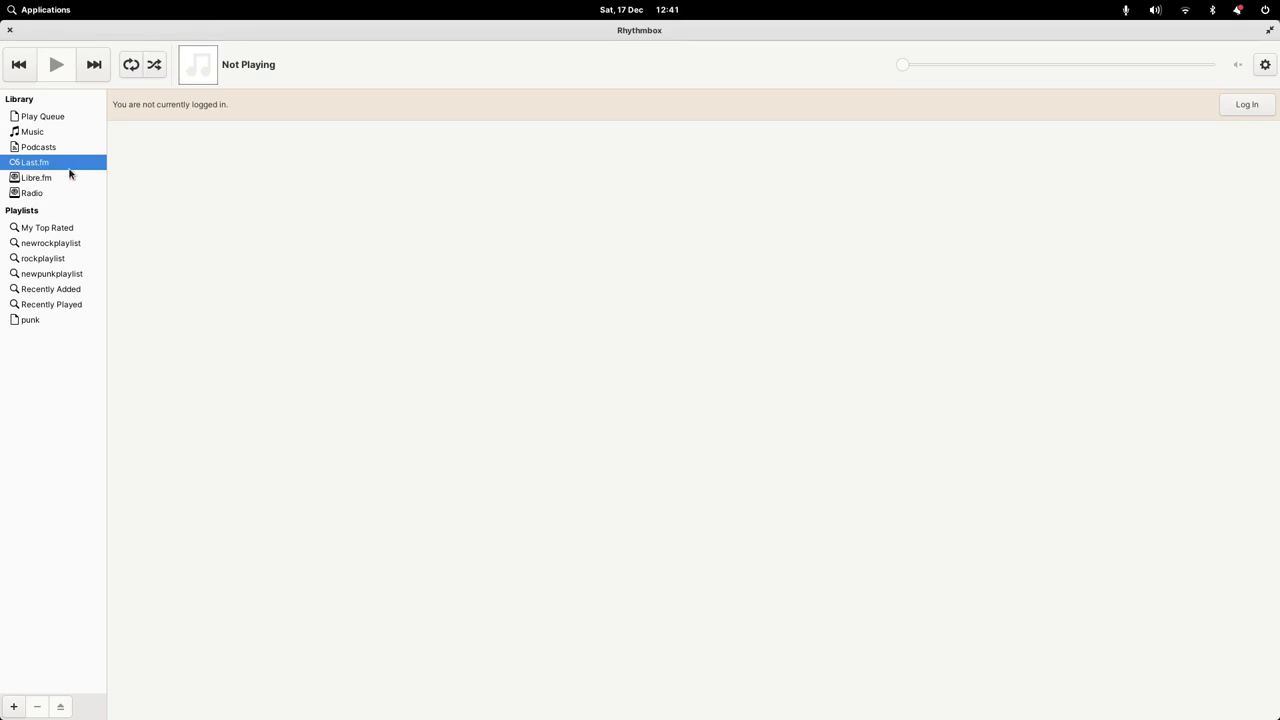
{"action": "left_click", "coordinate": [37, 181]}
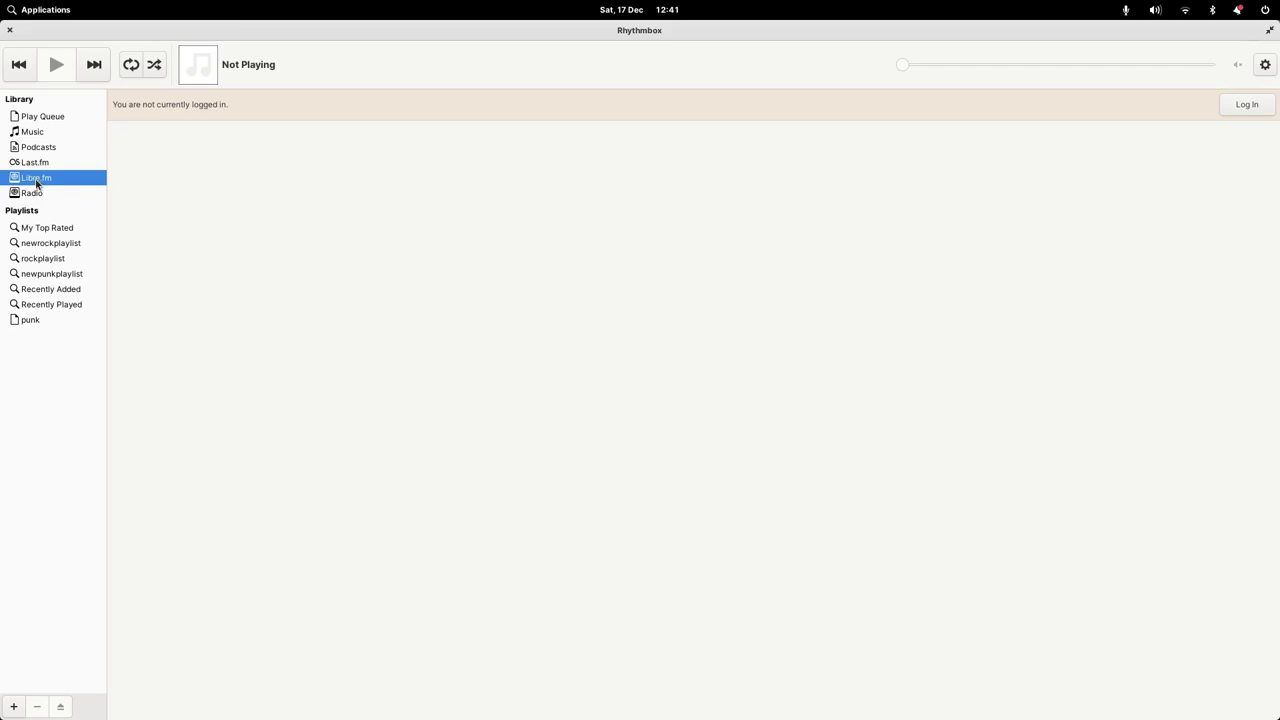
{"action": "left_click", "coordinate": [34, 198]}
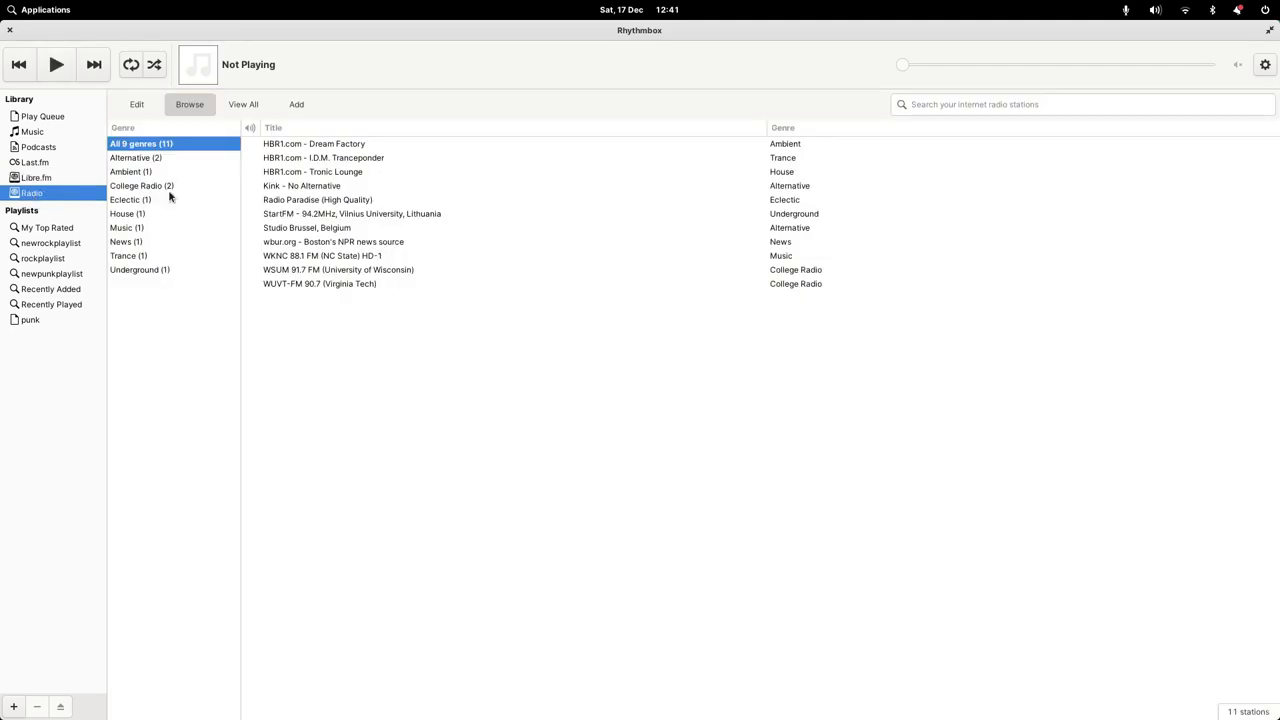
{"action": "left_click", "coordinate": [128, 226]}
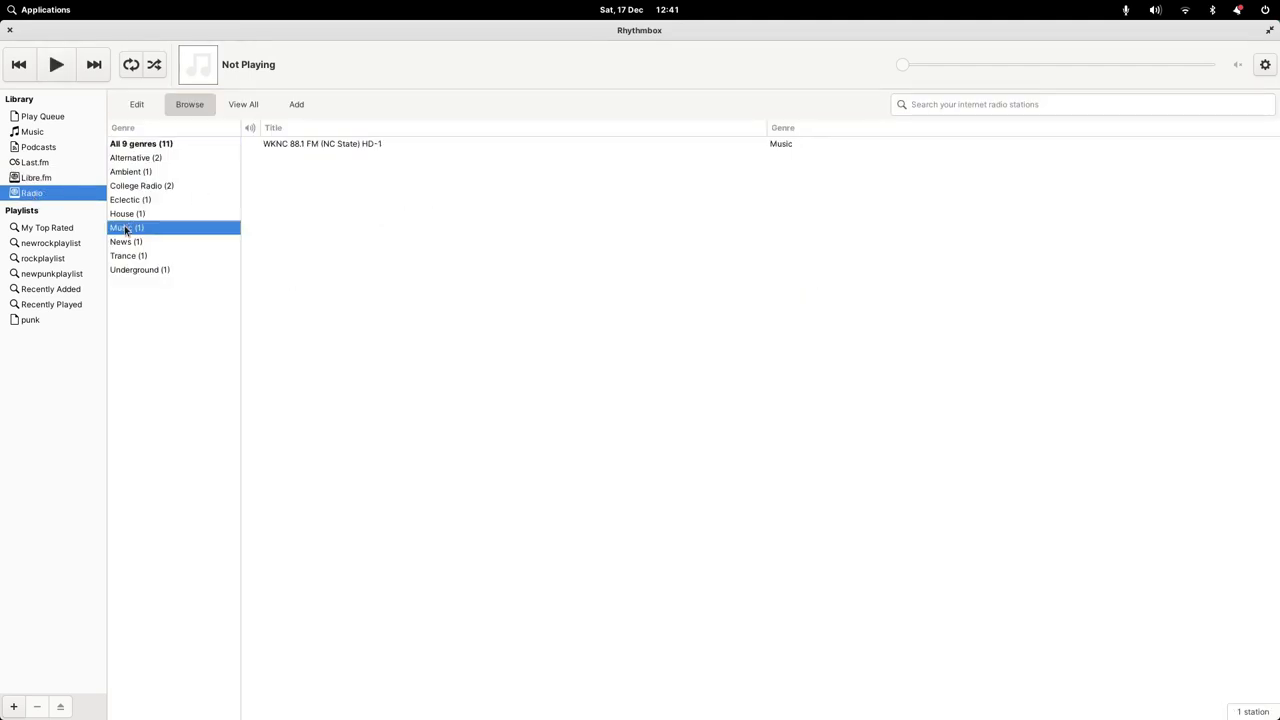
{"action": "left_click", "coordinate": [125, 246]}
{"action": "left_click", "coordinate": [128, 256]}
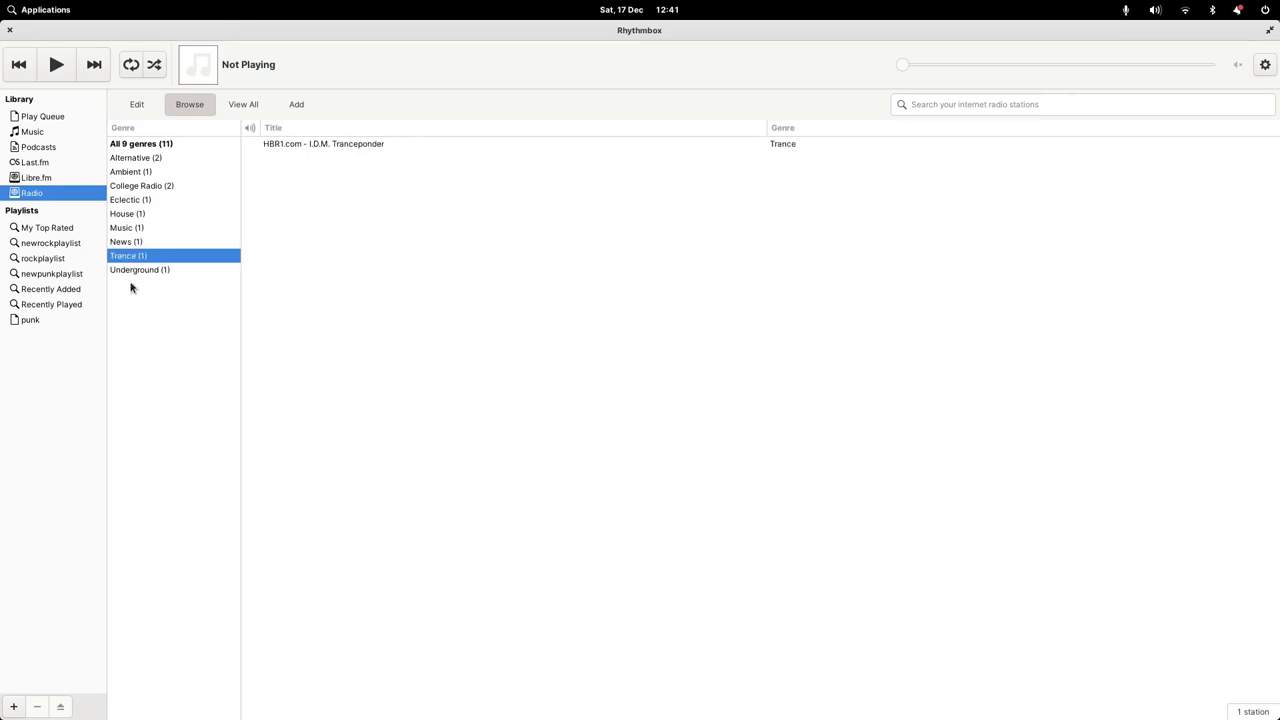
Step: Check the form for adding an internet radio station by URL, cancel it and view the Eclectic stations
{"action": "left_click", "coordinate": [297, 105]}
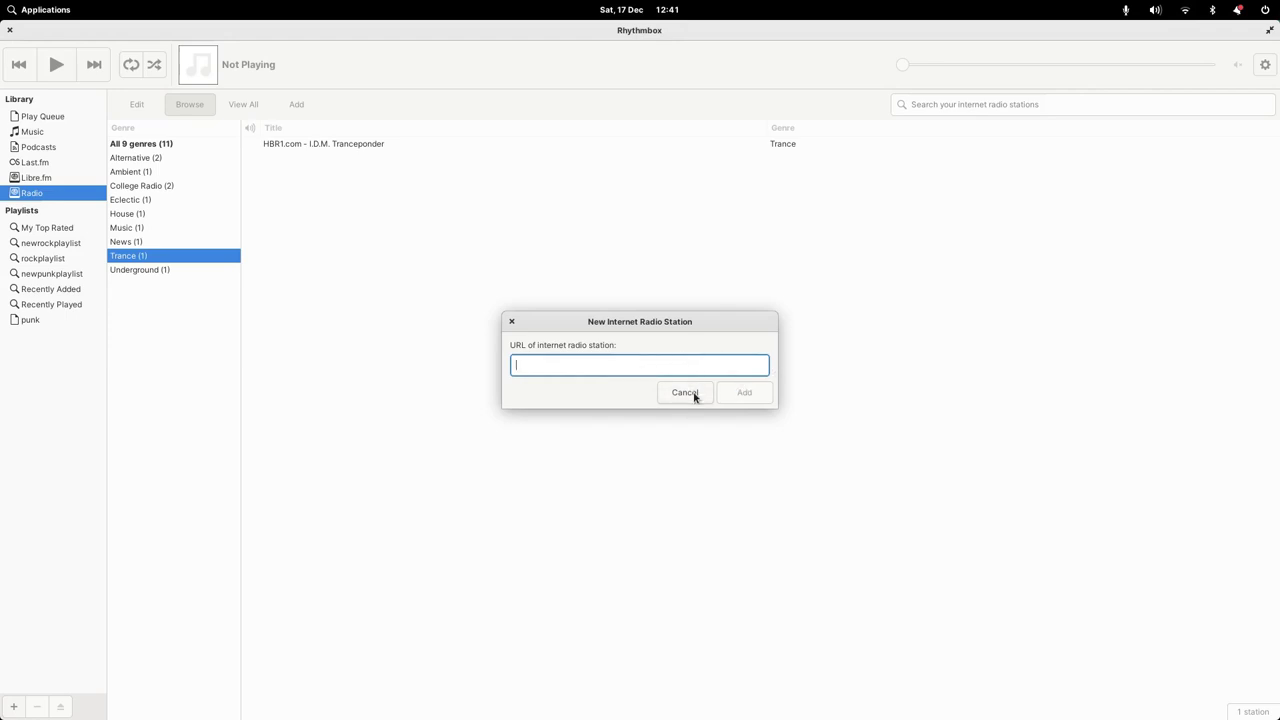
{"action": "left_click", "coordinate": [684, 393]}
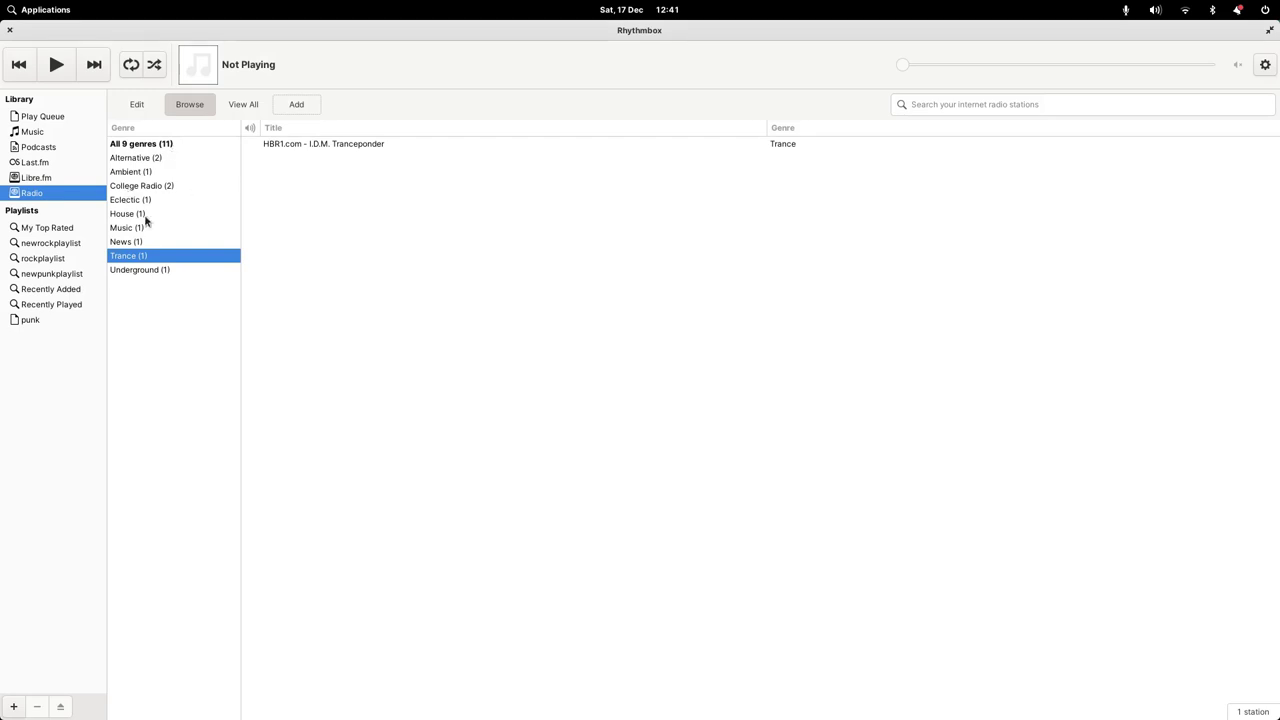
{"action": "left_click", "coordinate": [197, 201]}
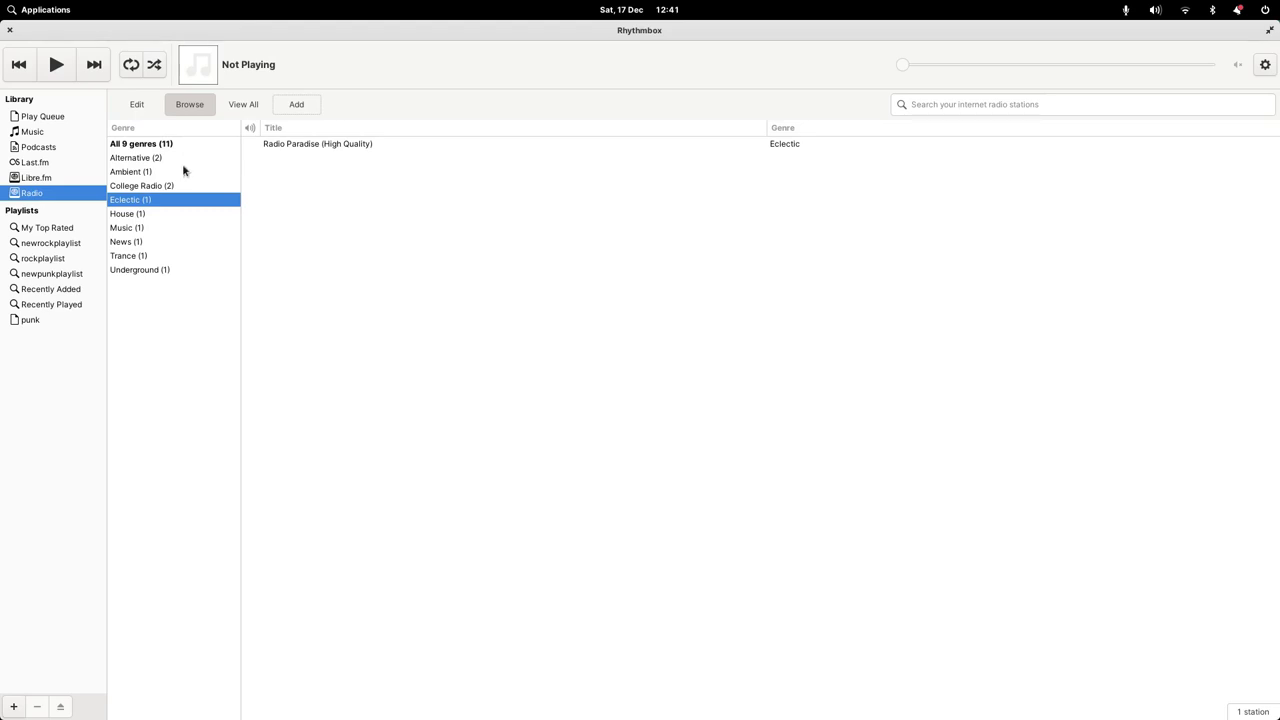
Step: Close Rhythmbox, switch to VLC media player and move its window to the centre of the desktop
{"action": "left_click", "coordinate": [10, 30]}
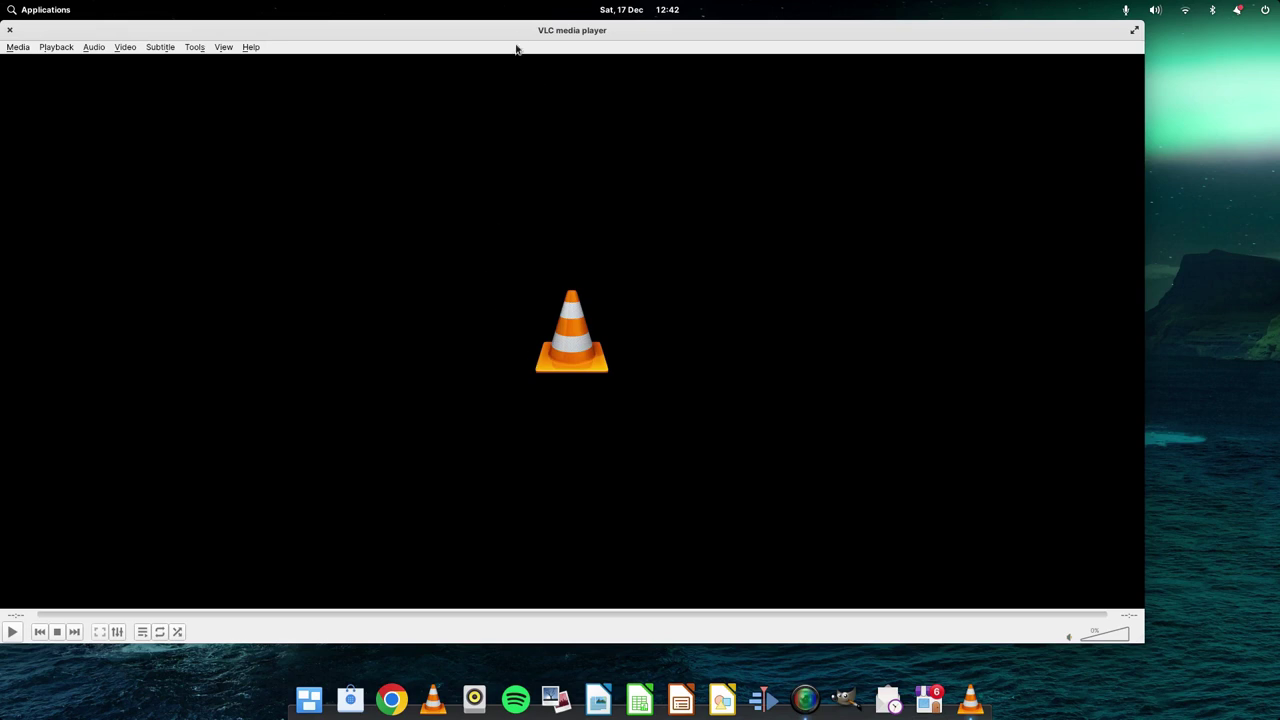
{"action": "left_click_drag", "start_coordinate": [602, 52], "coordinate": [584, 46]}
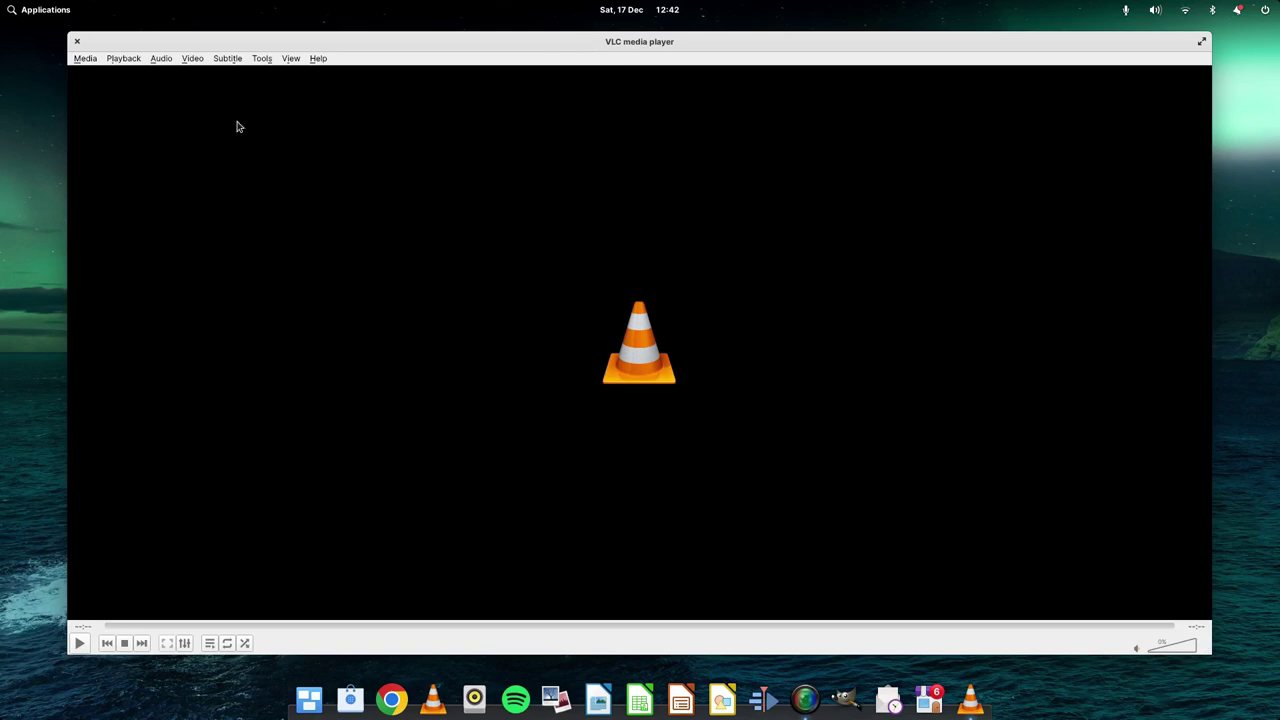
Step: Open the video VID_20160214_145333.mp4 from the Videos folder in VLC and pause its playback
{"action": "left_click", "coordinate": [85, 61]}
{"action": "key", "text": "Escape"}
{"action": "key", "text": "ctrl+o"}
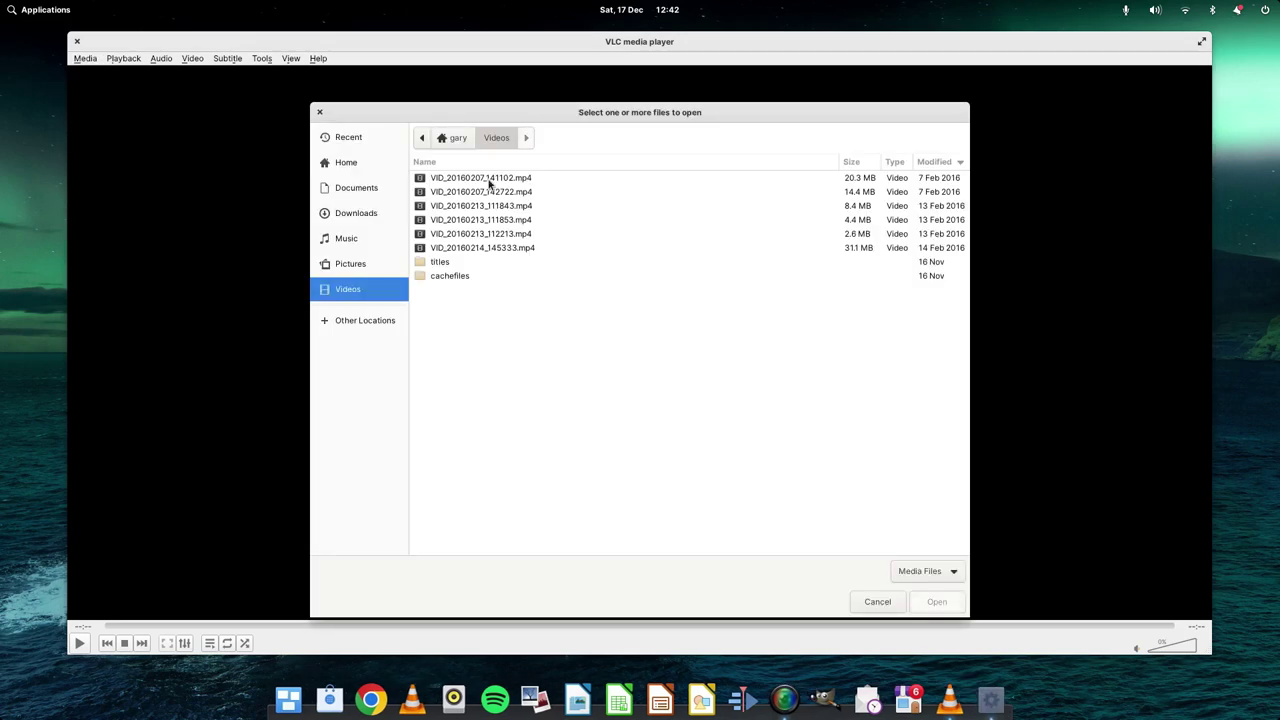
{"action": "double_click", "coordinate": [489, 178]}
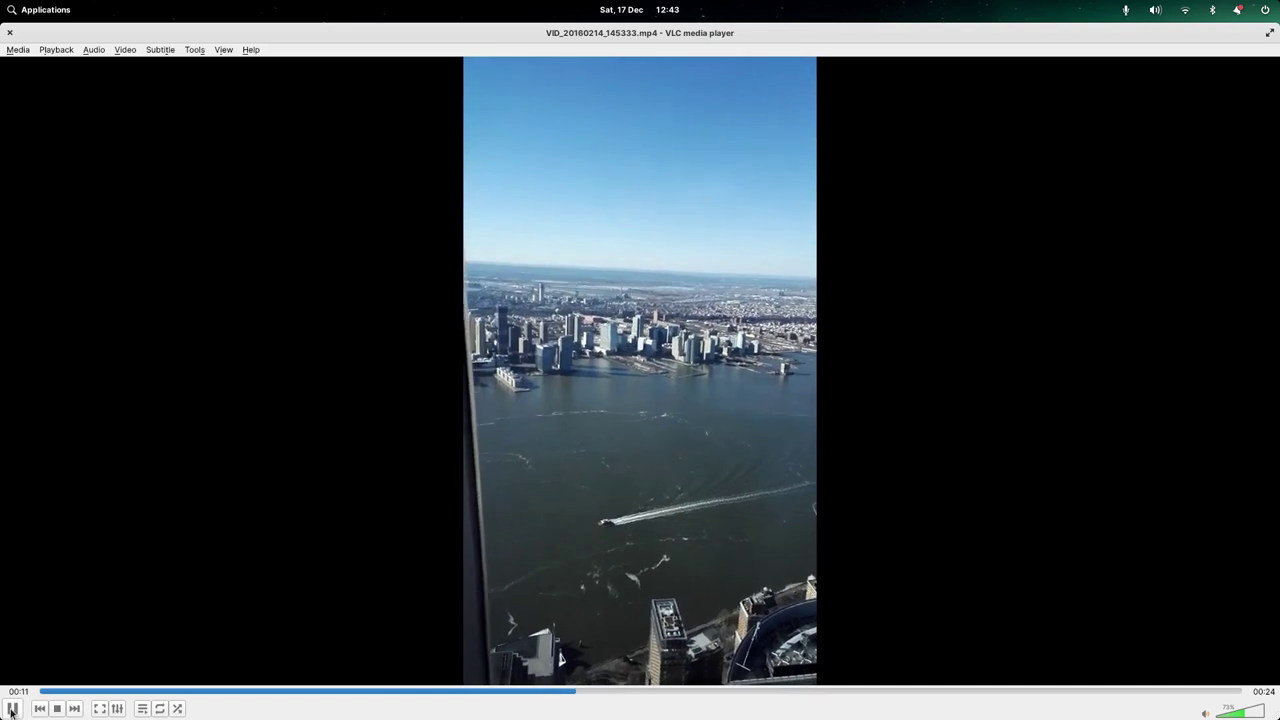
{"action": "left_click", "coordinate": [12, 709]}
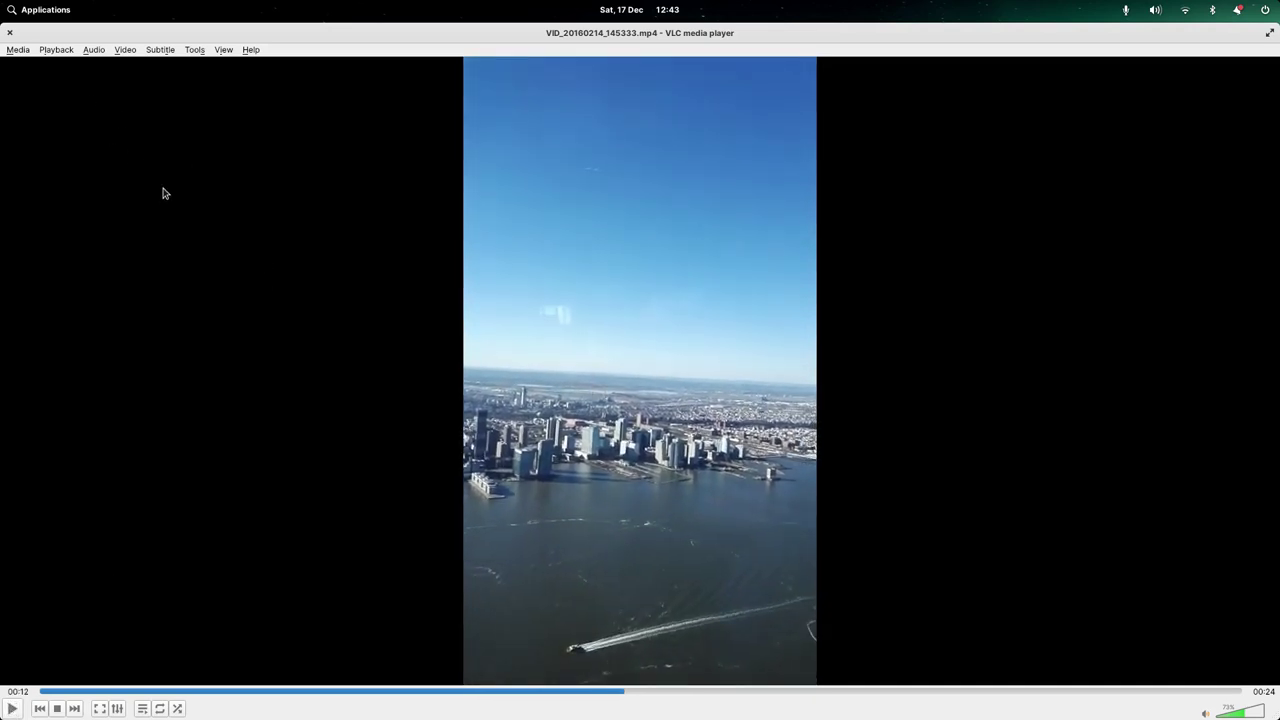
Step: Review VLC's media-opening and subtitle options, and close the player
{"action": "left_click", "coordinate": [19, 51]}
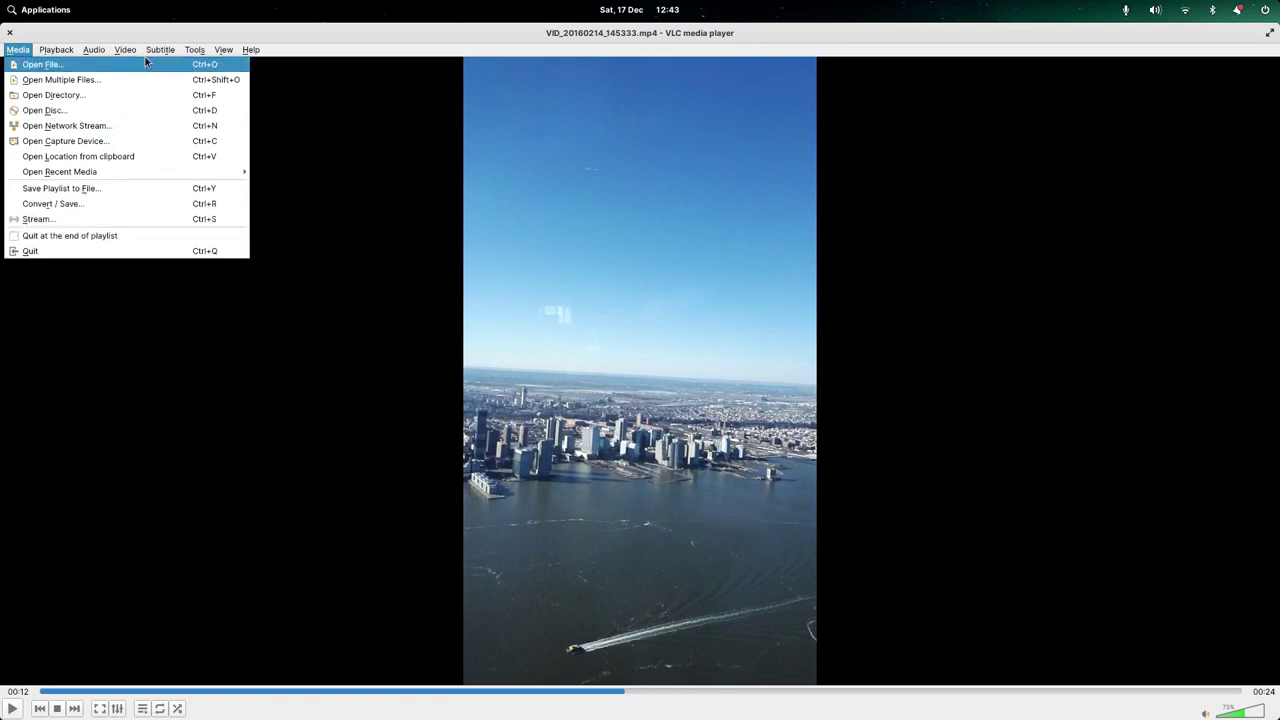
{"action": "mouse_move", "coordinate": [160, 49]}
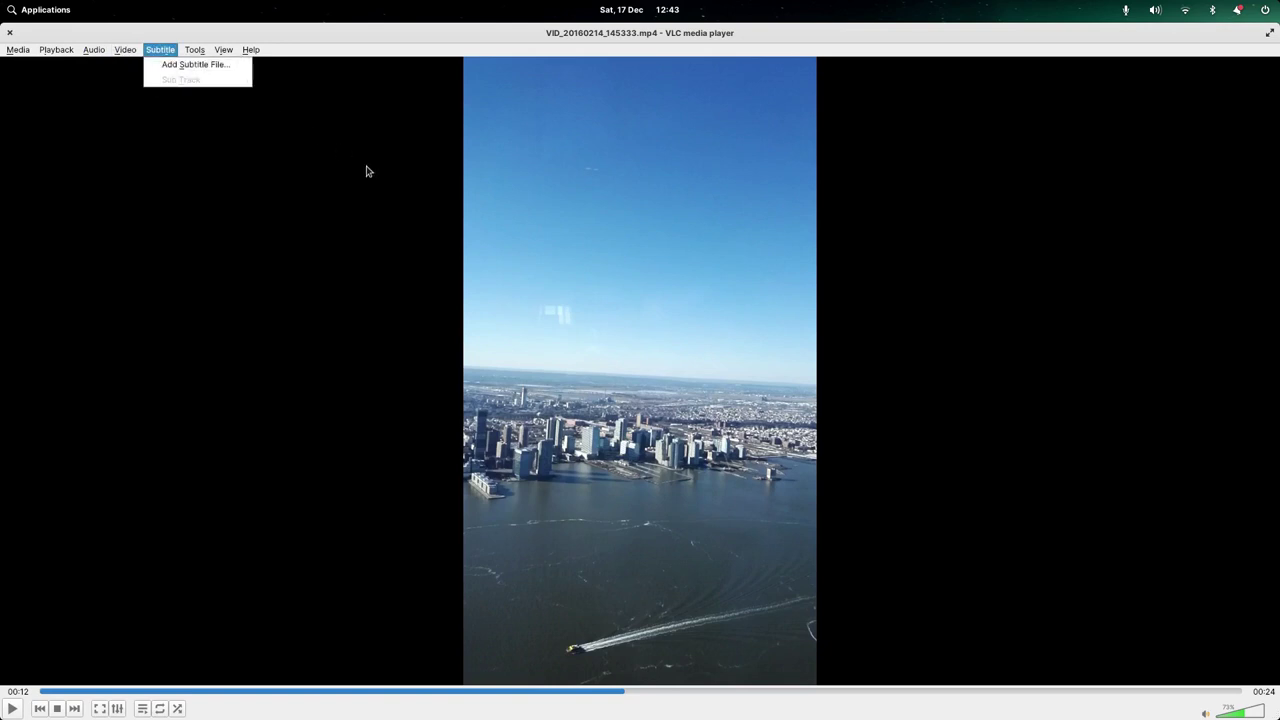
{"action": "left_click", "coordinate": [8, 33]}
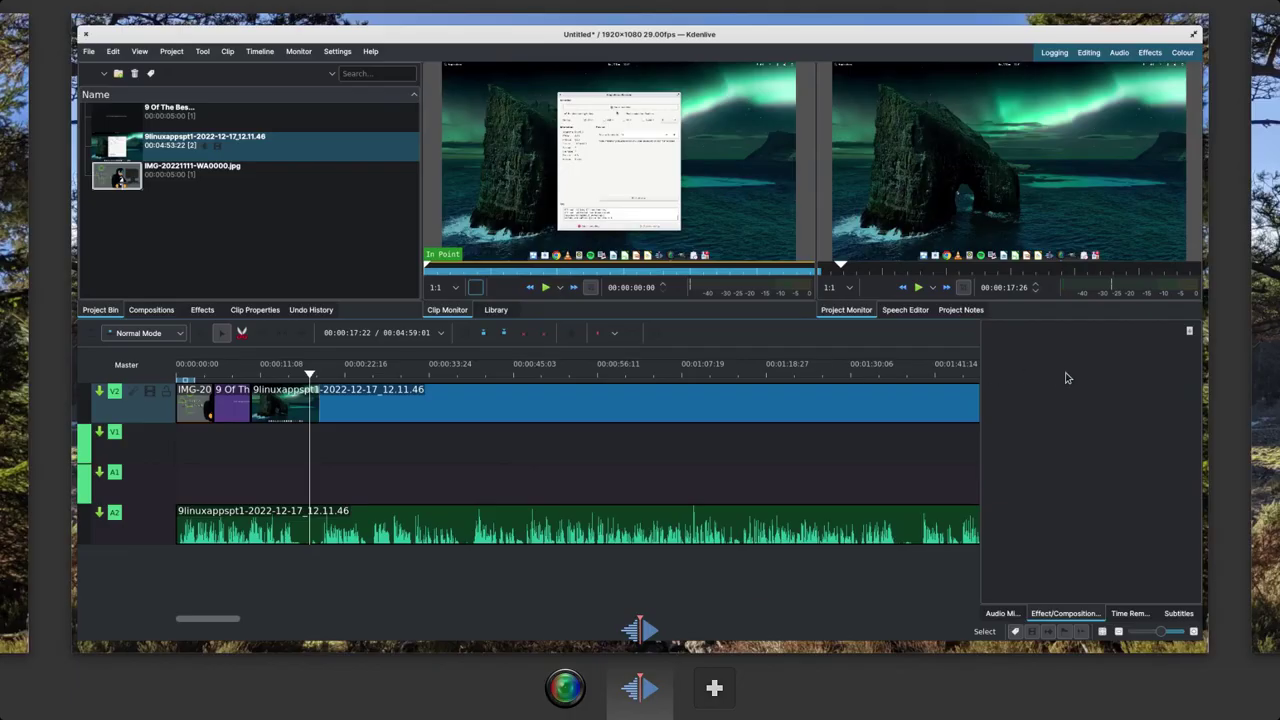
Step: Switch to Shotwell and import the photos from the Pictures folder, with the welcome message set not to show again
{"action": "left_click", "coordinate": [1066, 377]}
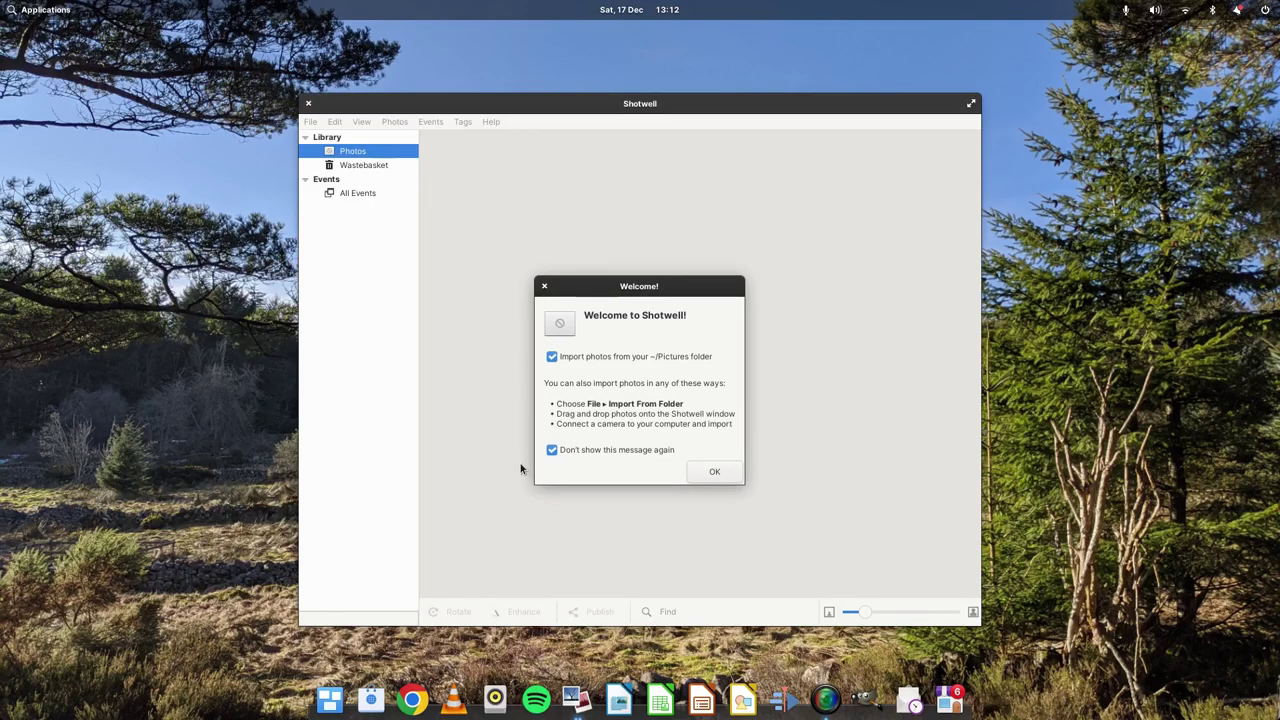
{"action": "left_click", "coordinate": [626, 457]}
{"action": "left_click", "coordinate": [714, 473]}
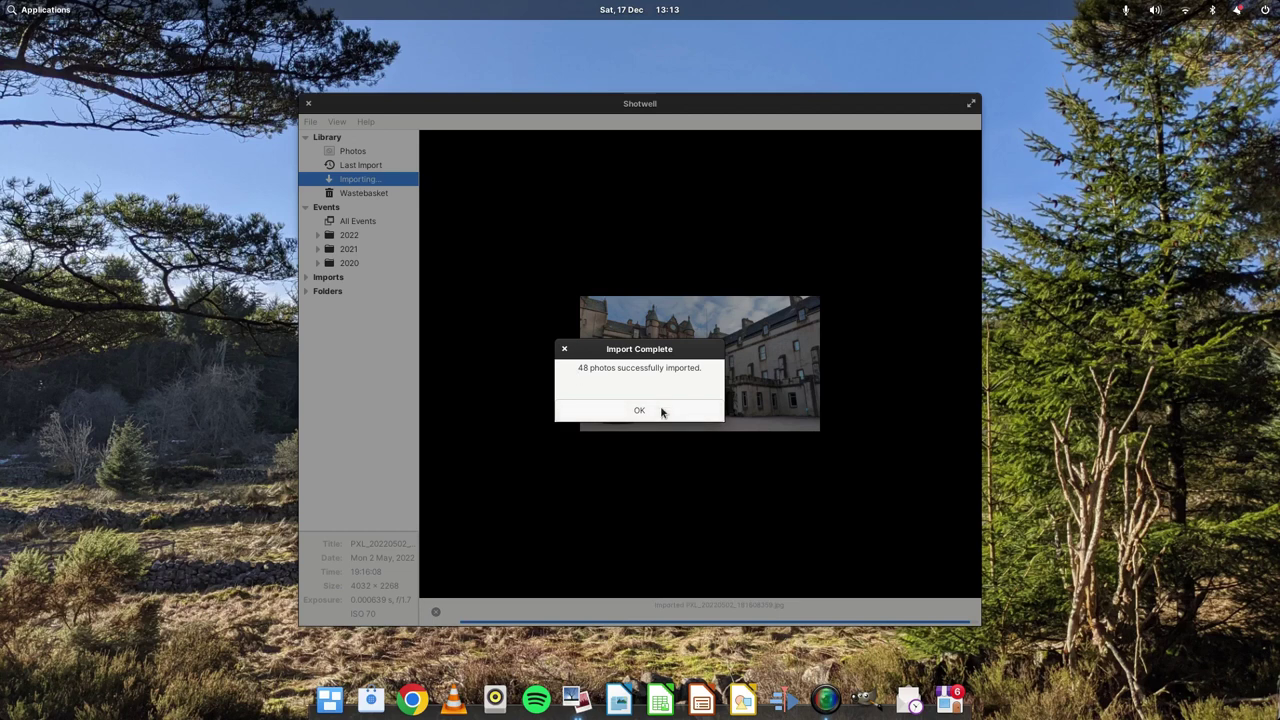
{"action": "left_click", "coordinate": [661, 411]}
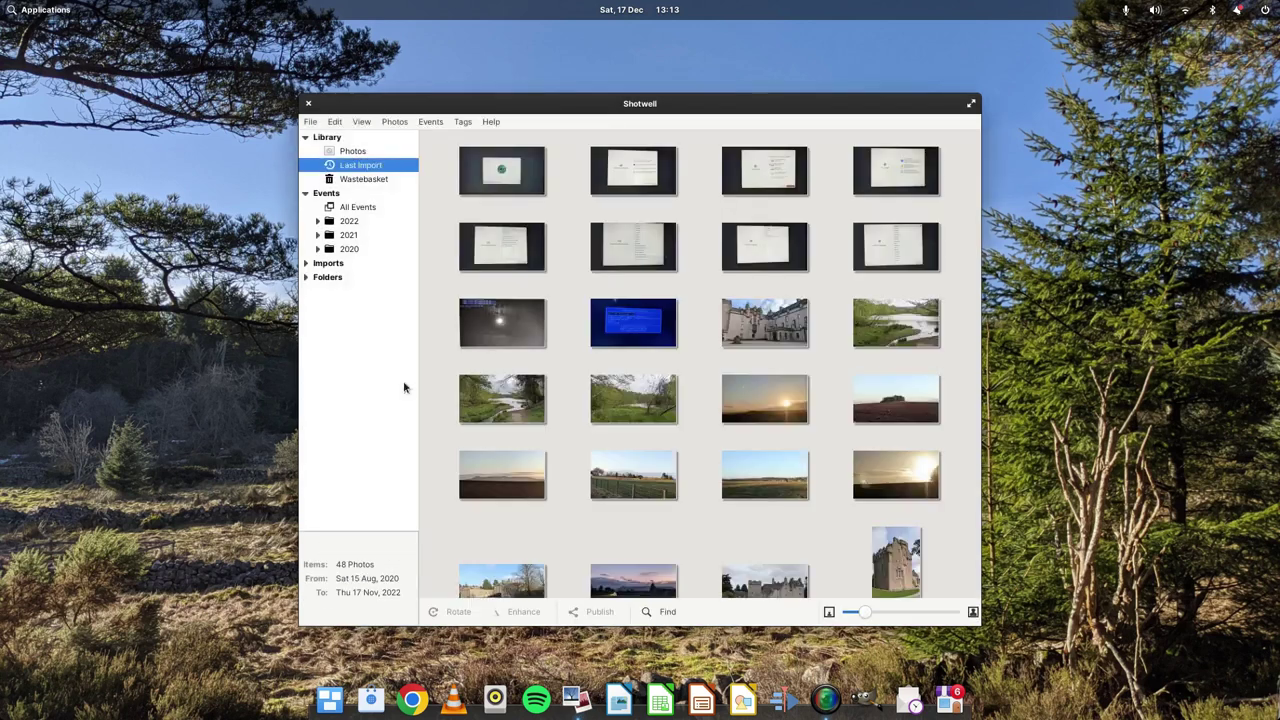
Step: Browse the August 2021 events in Shotwell and open the Sun 29 Aug, 2021 event
{"action": "left_click", "coordinate": [317, 235]}
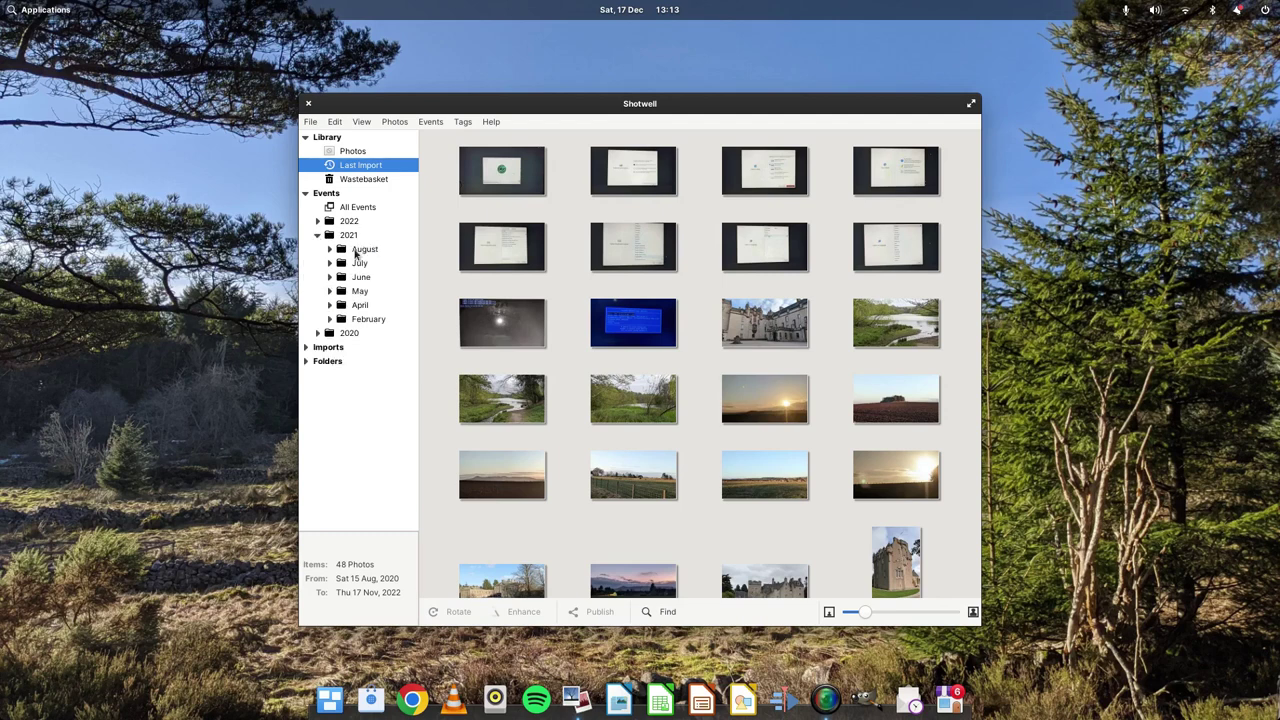
{"action": "left_click", "coordinate": [354, 252]}
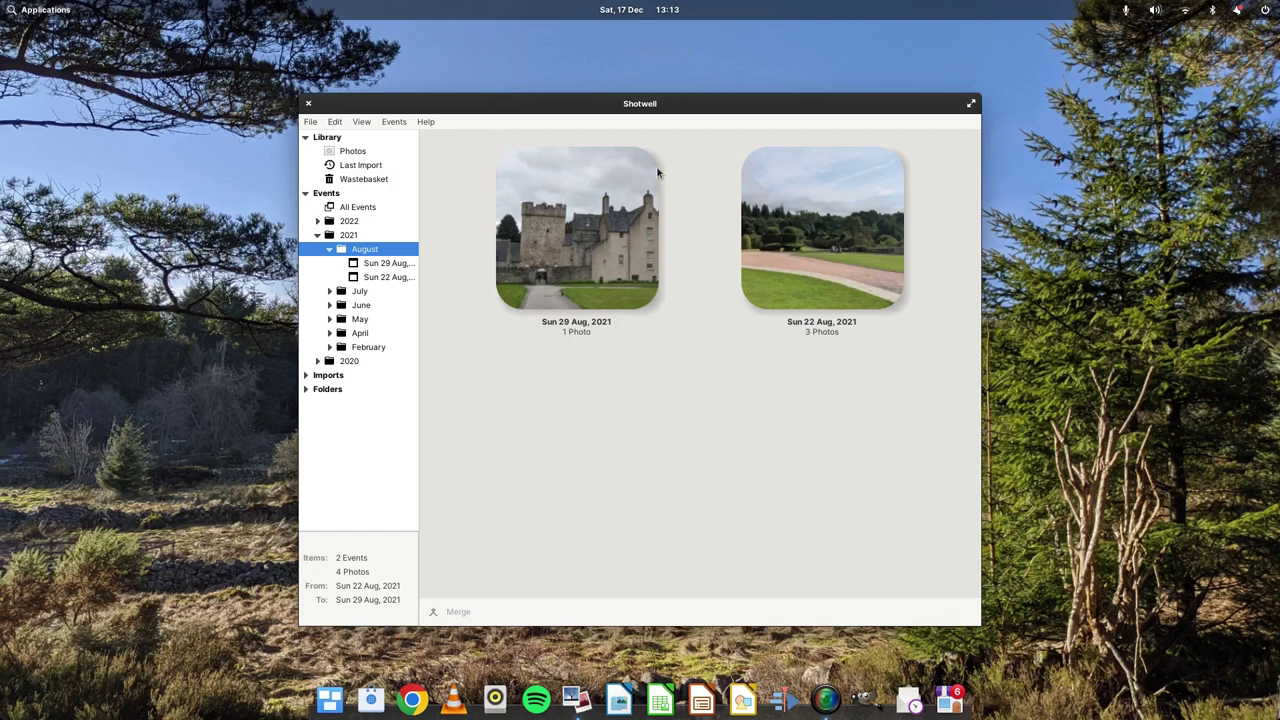
{"action": "left_click", "coordinate": [608, 250]}
{"action": "double_click", "coordinate": [612, 252]}
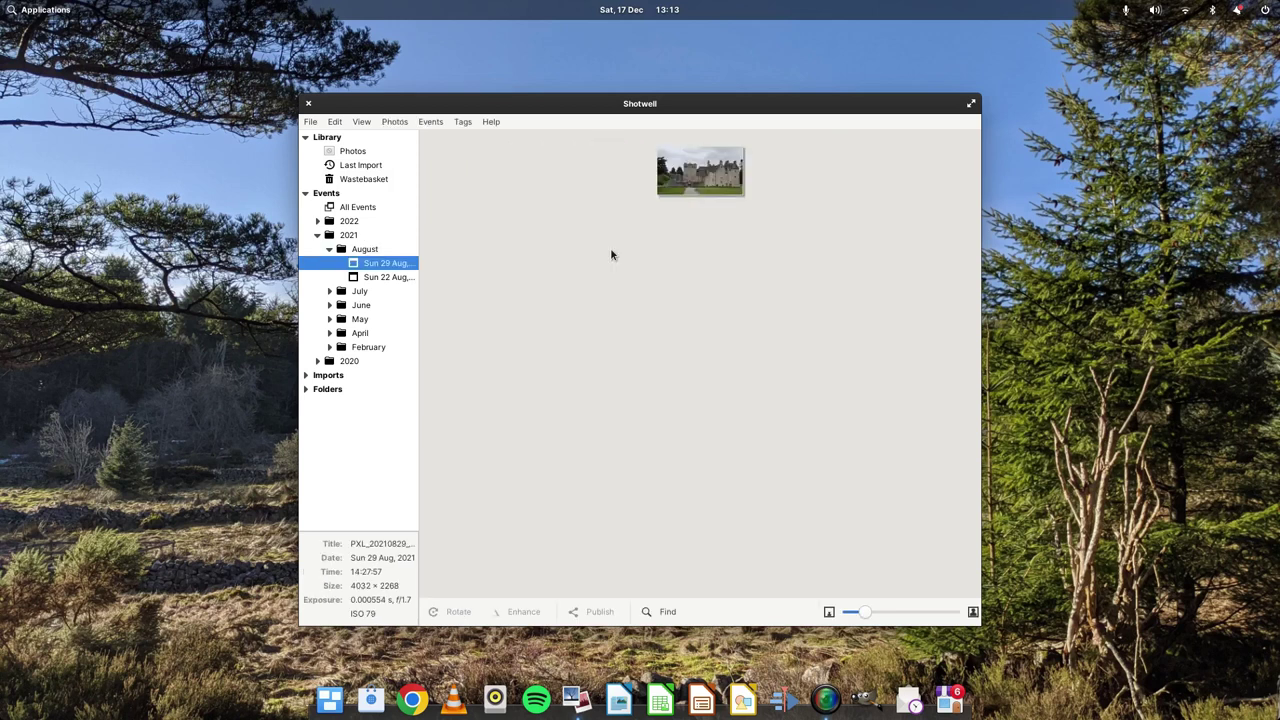
Step: Open the castle photo of the Sun 29 Aug, 2021 event in the single-photo view and review its photo, view and context options
{"action": "left_click", "coordinate": [716, 178]}
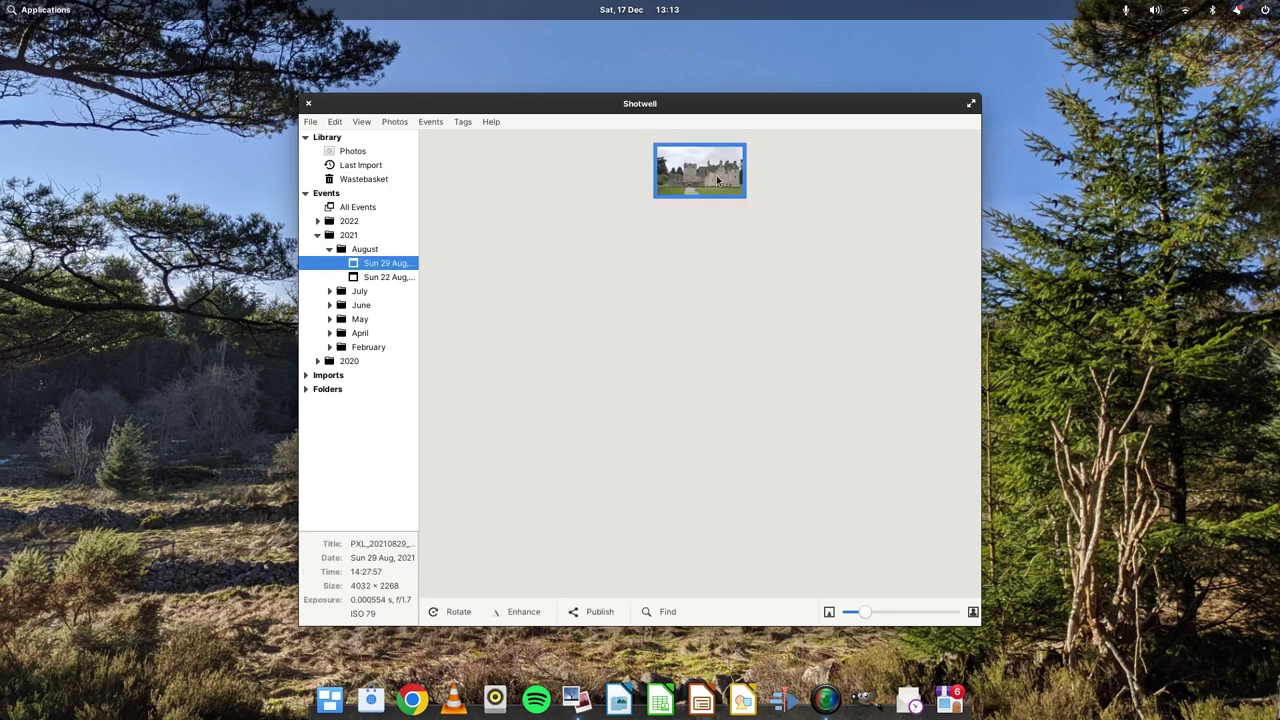
{"action": "double_click", "coordinate": [716, 175]}
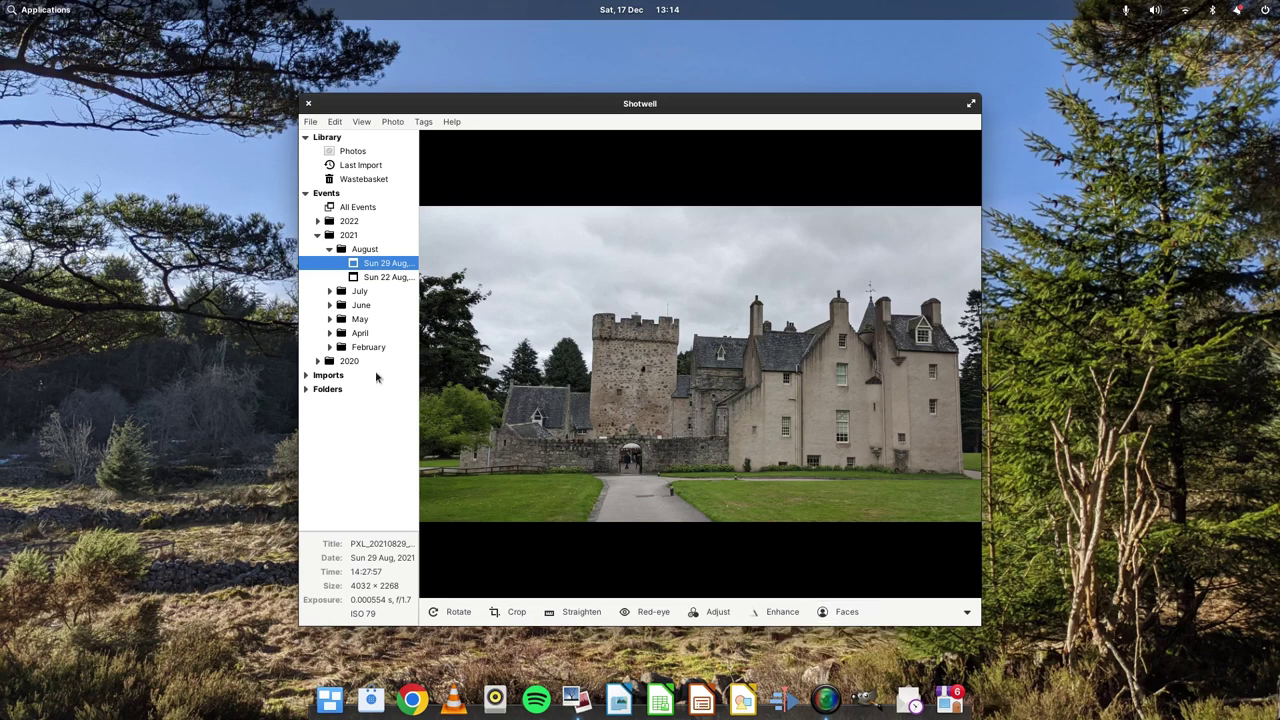
{"action": "left_click", "coordinate": [393, 122]}
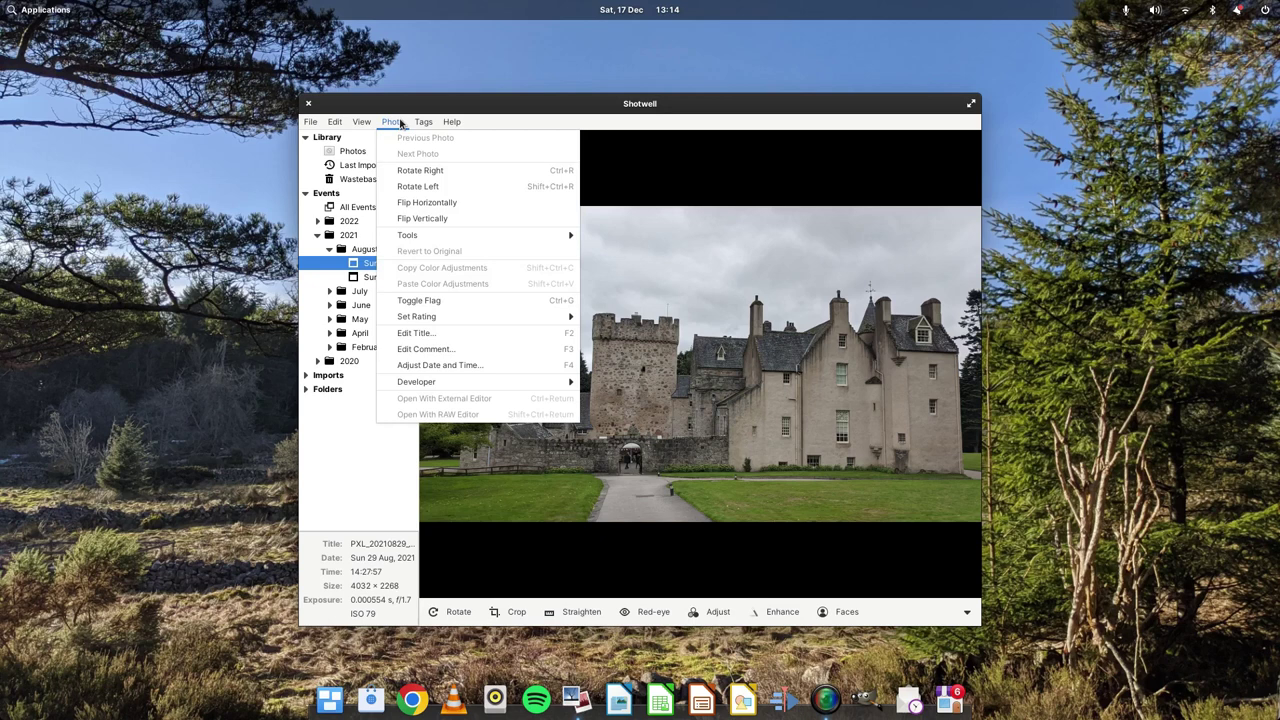
{"action": "mouse_move", "coordinate": [361, 122]}
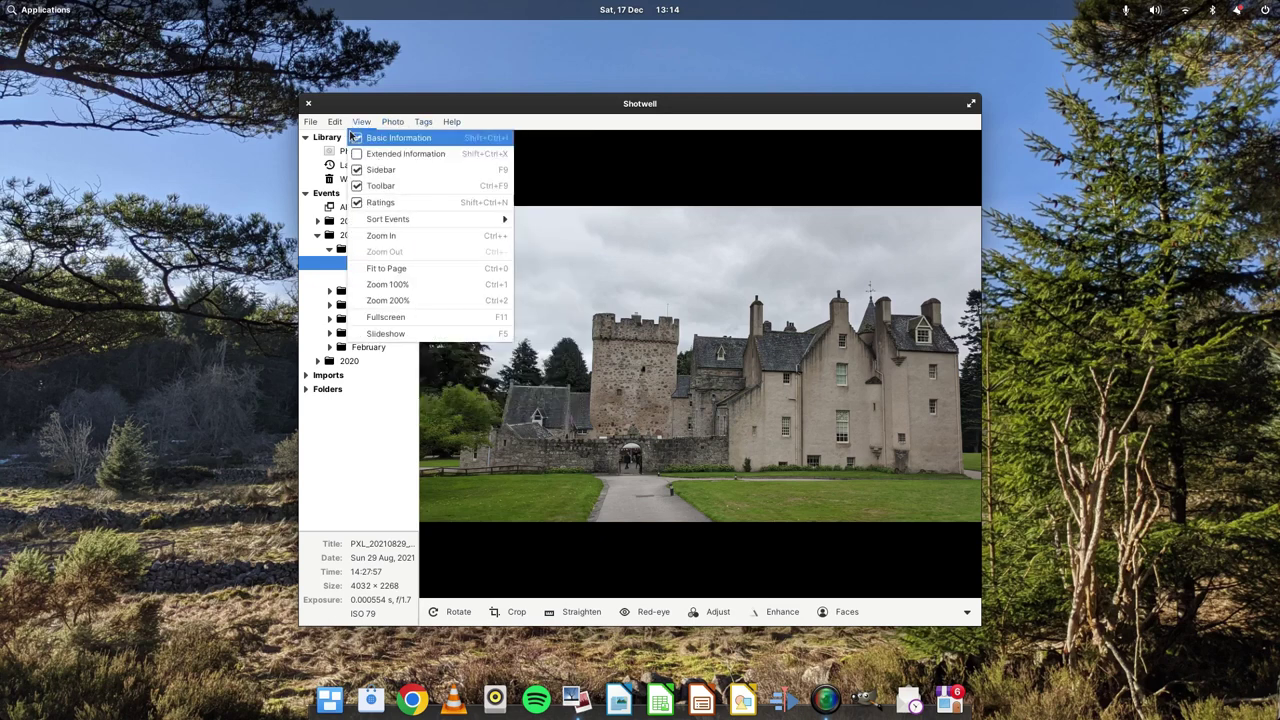
{"action": "left_click", "coordinate": [695, 460]}
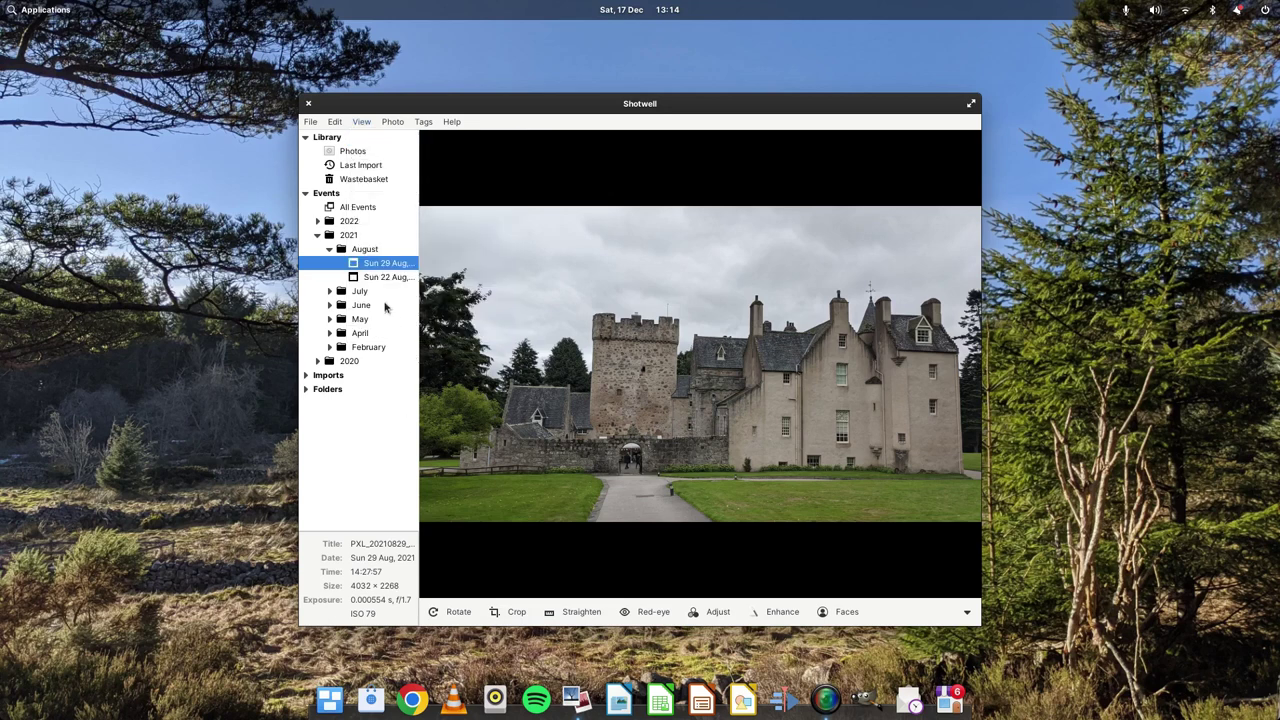
{"action": "right_click", "coordinate": [598, 290]}
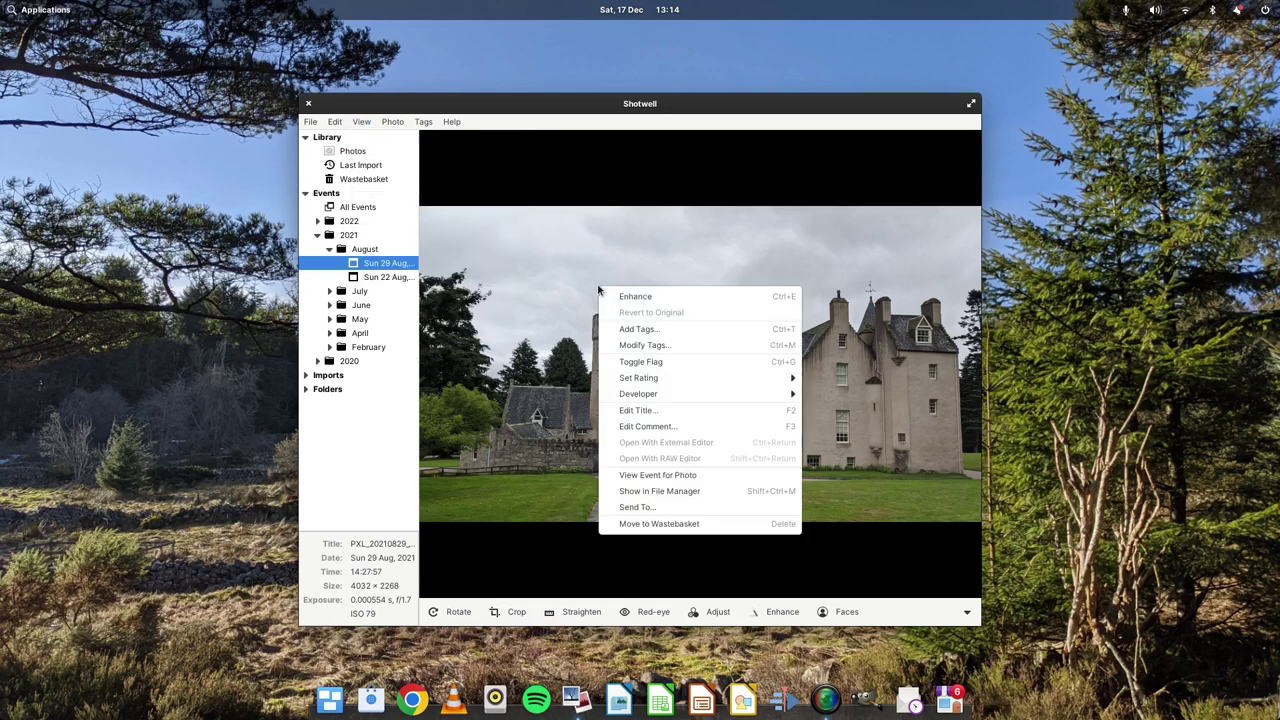
{"action": "left_click", "coordinate": [545, 290]}
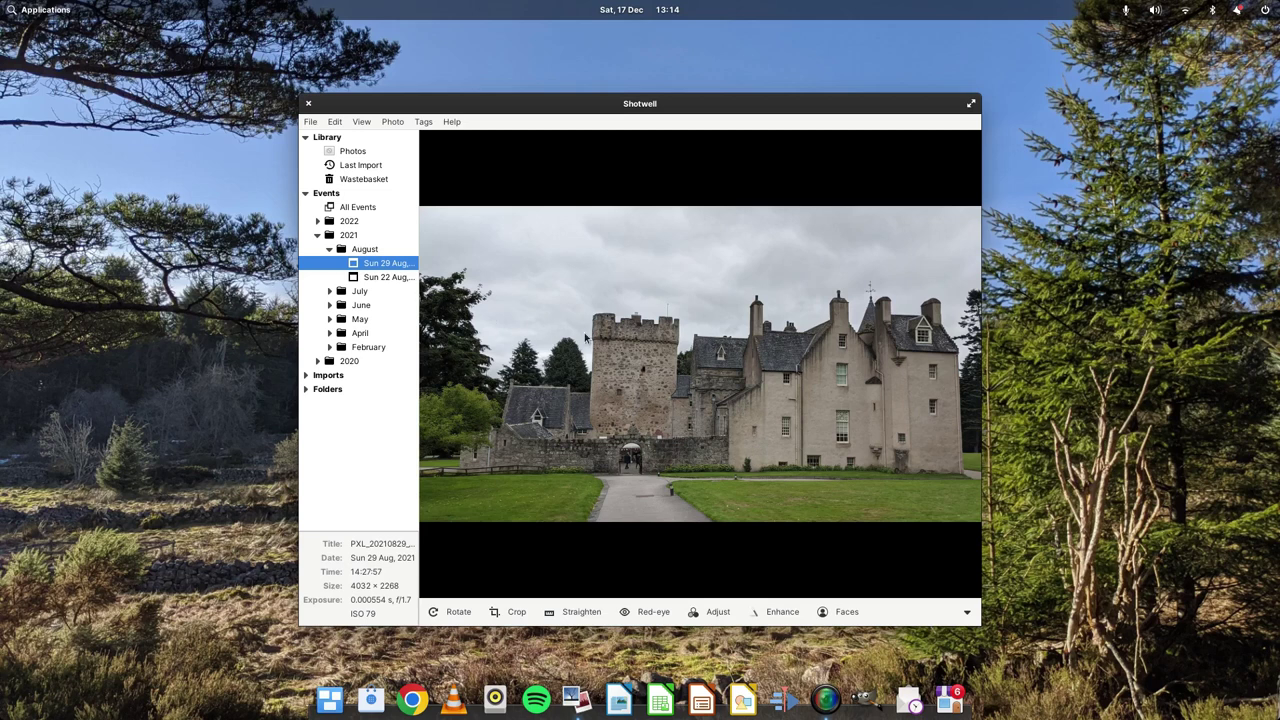
Step: Open the Sun 27 Jun event under June 2021 and view its photo of parked cars enlarged
{"action": "left_click", "coordinate": [329, 305]}
{"action": "left_click", "coordinate": [376, 320]}
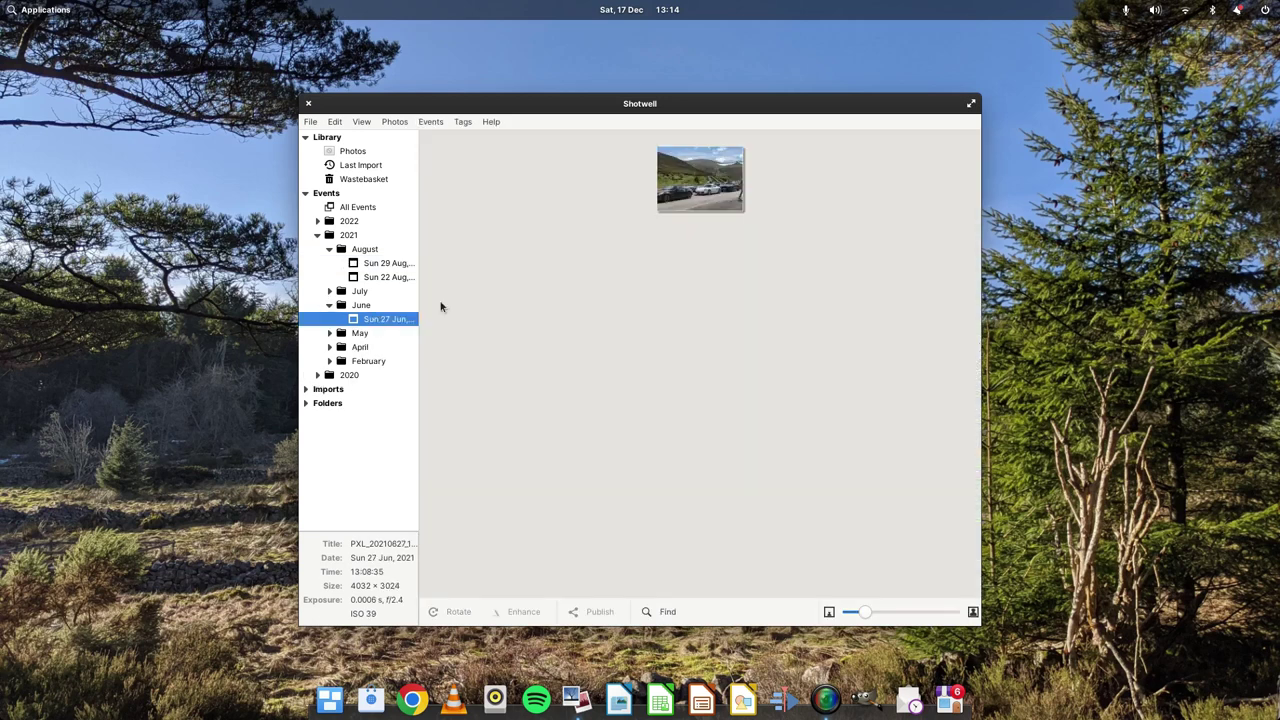
{"action": "left_click", "coordinate": [700, 203]}
{"action": "double_click", "coordinate": [700, 203]}
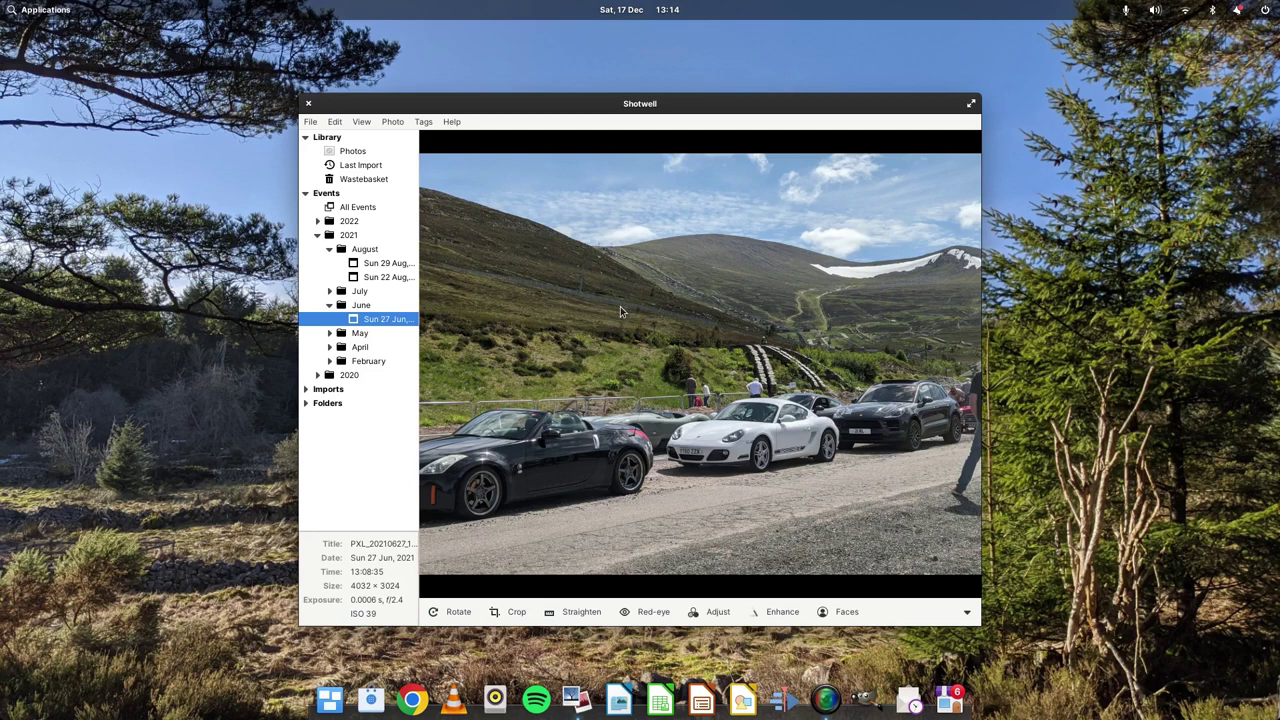
Step: Show all 2021 events, select the first six together and check the actions available for them
{"action": "left_click", "coordinate": [348, 234]}
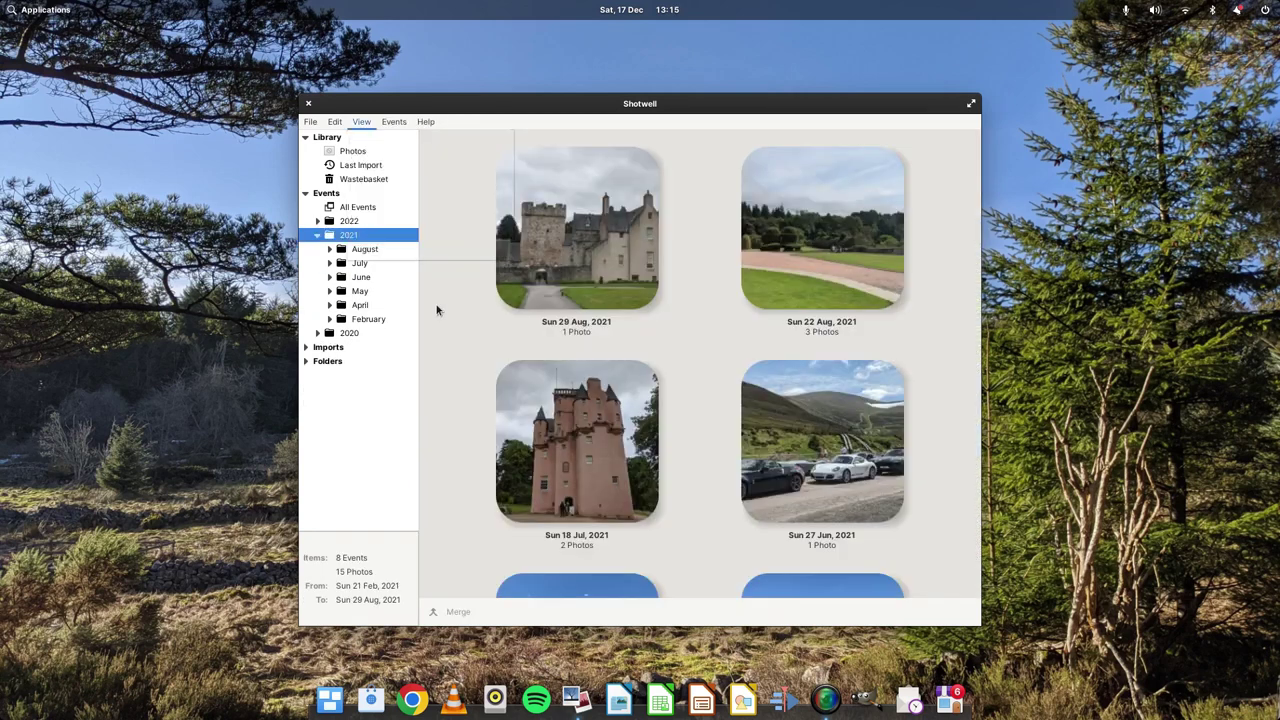
{"action": "left_click", "coordinate": [562, 241]}
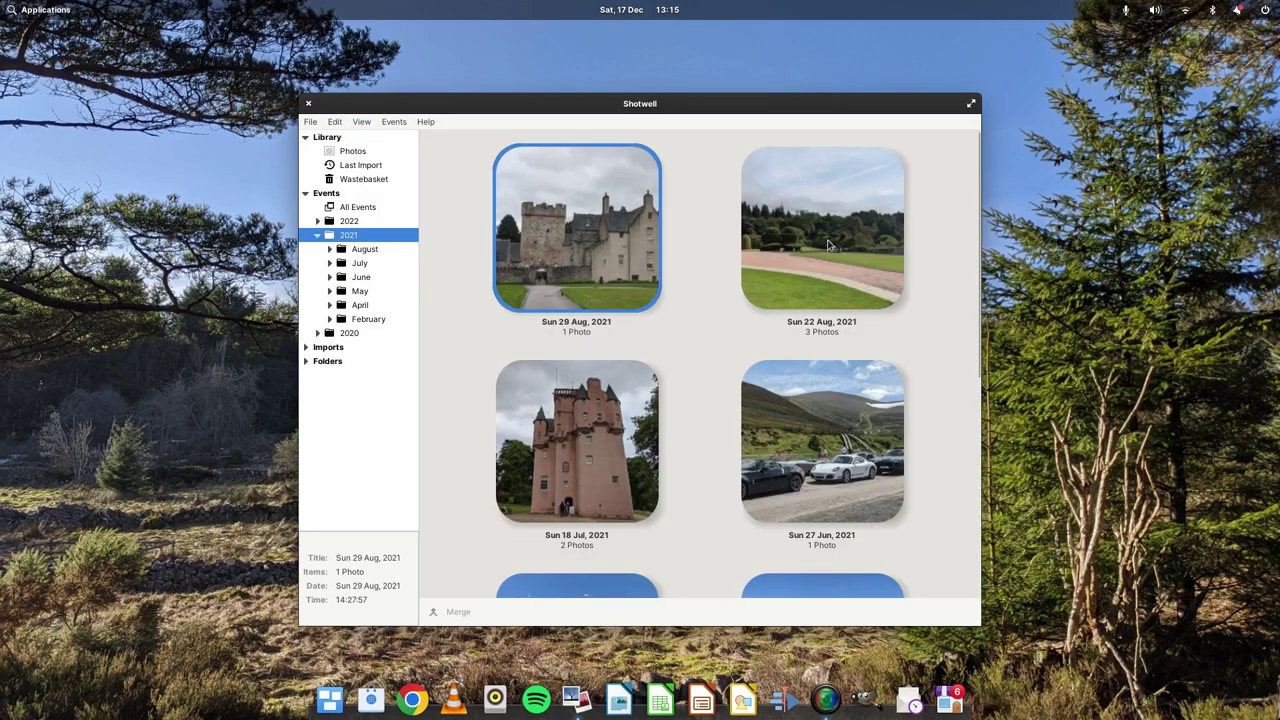
{"action": "left_click", "coordinate": [826, 243], "text": "ctrl"}
{"action": "left_click", "coordinate": [618, 395], "text": "ctrl"}
{"action": "left_click", "coordinate": [770, 430], "text": "ctrl"}
{"action": "left_click", "coordinate": [588, 594], "text": "ctrl"}
{"action": "left_click", "coordinate": [838, 594], "text": "ctrl"}
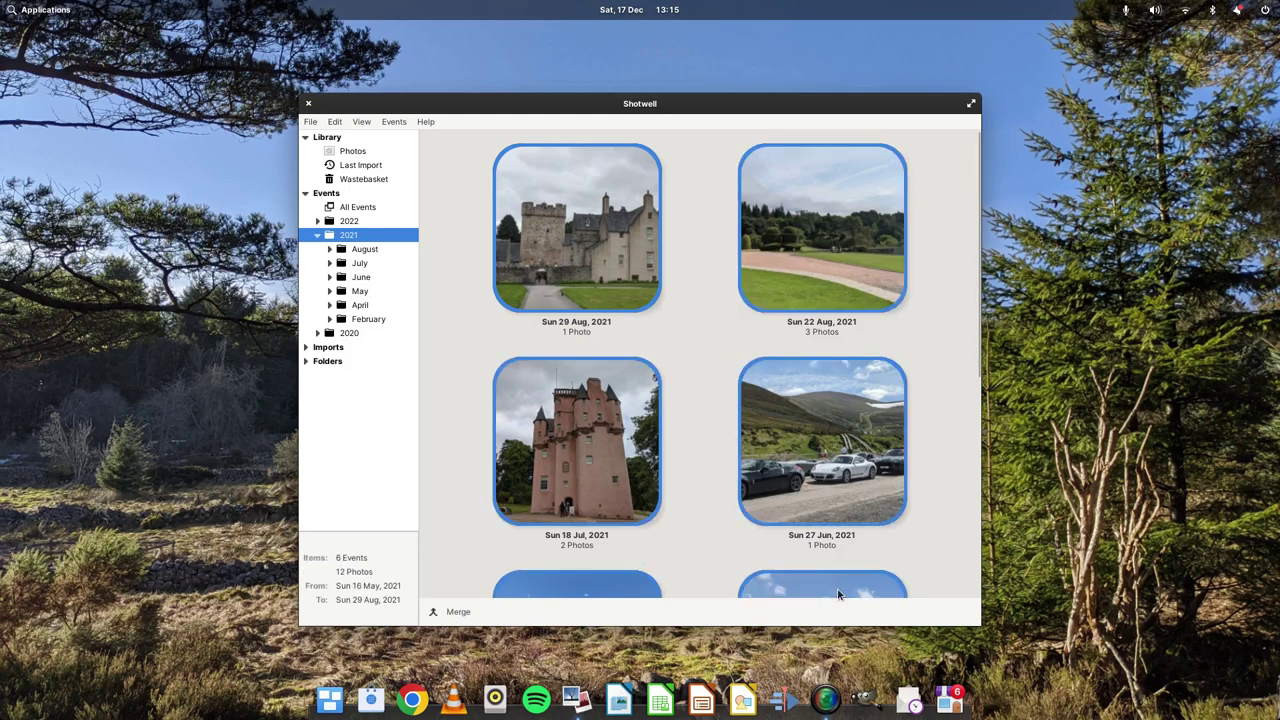
{"action": "right_click", "coordinate": [838, 594]}
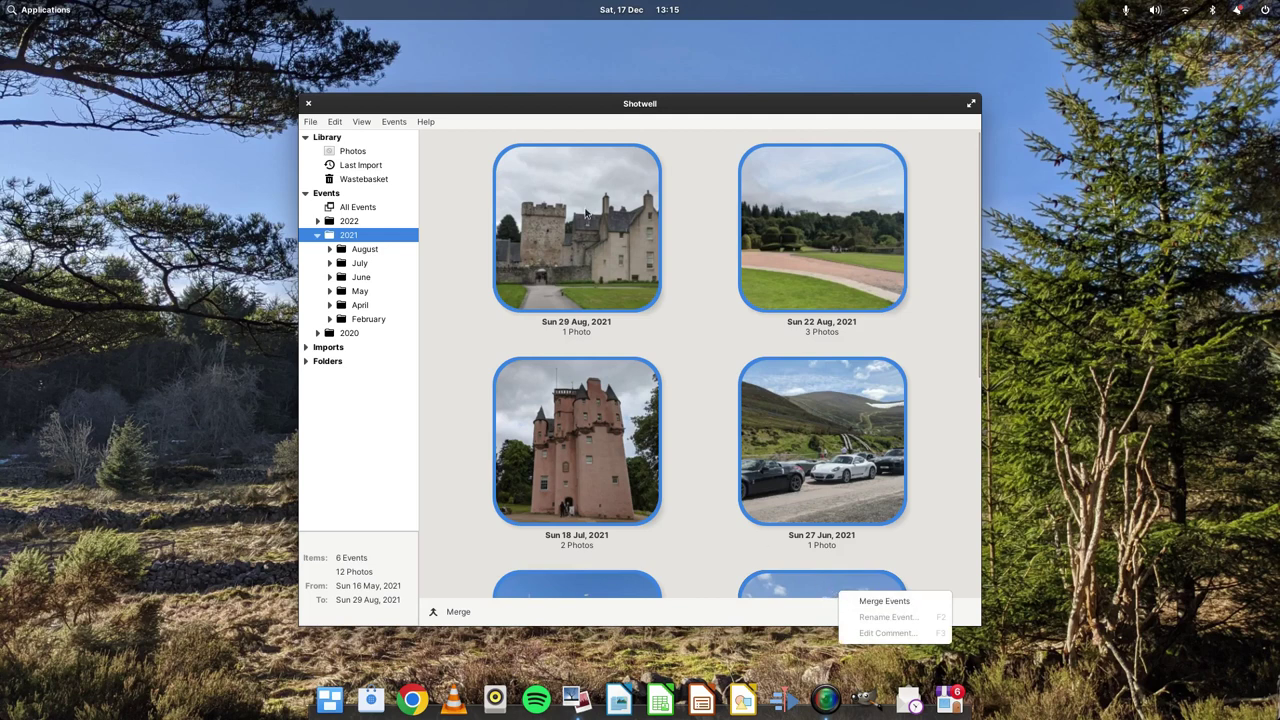
Step: Start a slideshow and, in its settings, choose the Chess transition effect and lower the slide delay
{"action": "left_click", "coordinate": [365, 125]}
{"action": "left_click", "coordinate": [365, 124]}
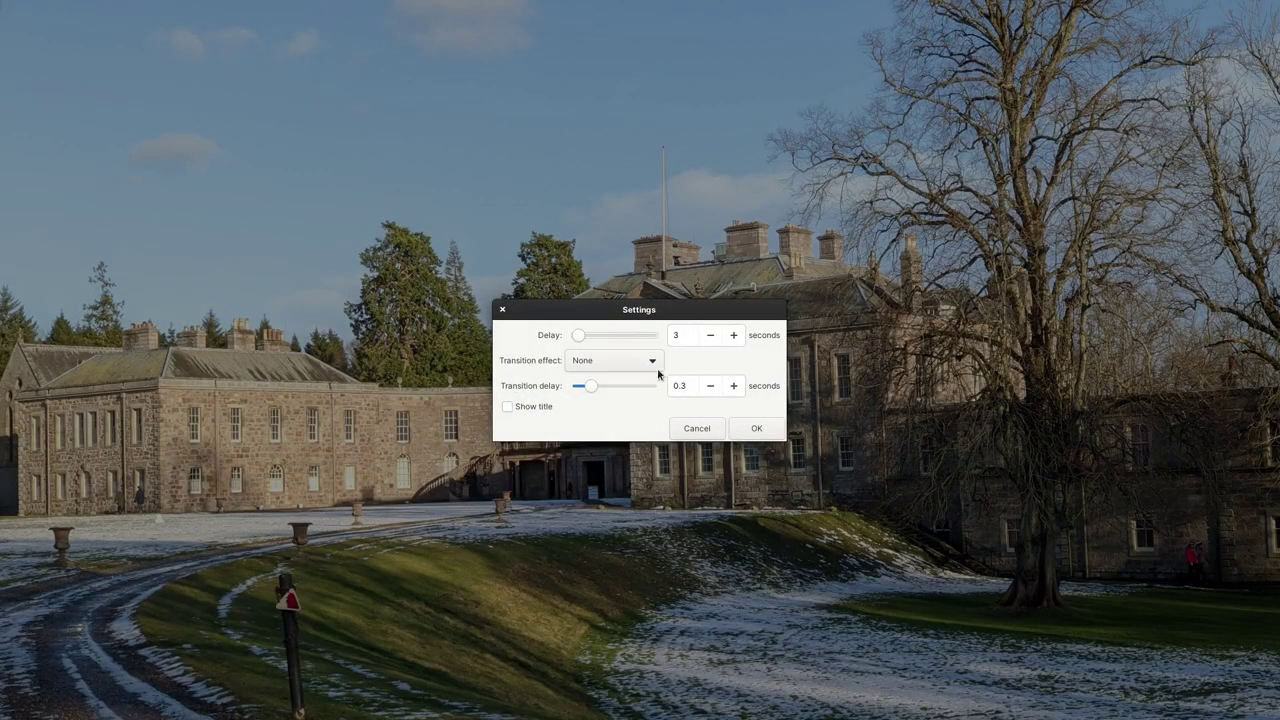
{"action": "left_click", "coordinate": [655, 362]}
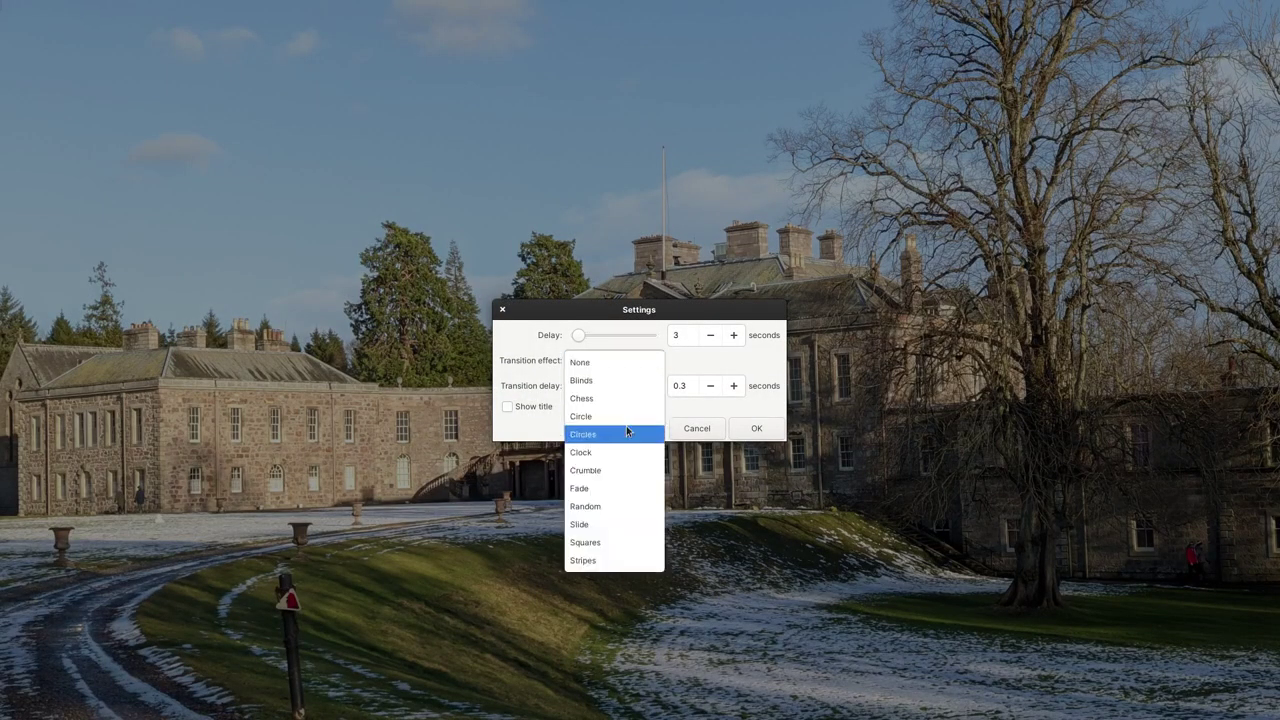
{"action": "left_click", "coordinate": [630, 399]}
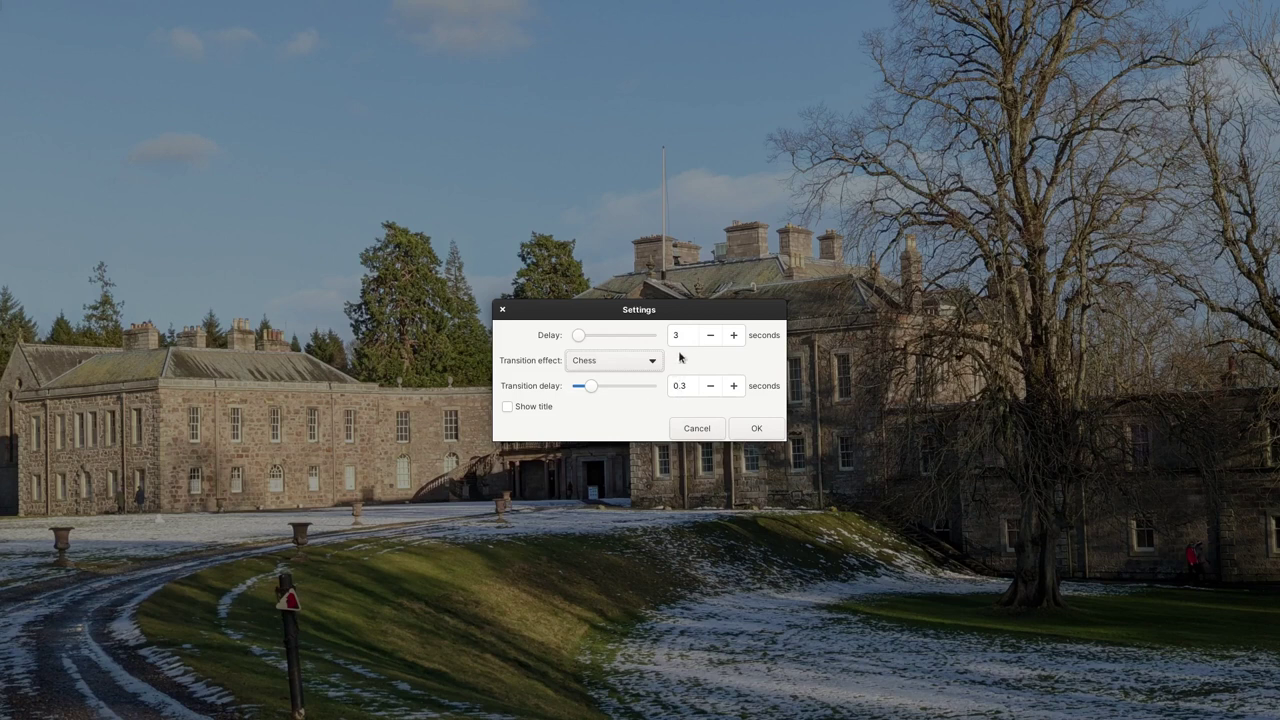
{"action": "left_click", "coordinate": [710, 337]}
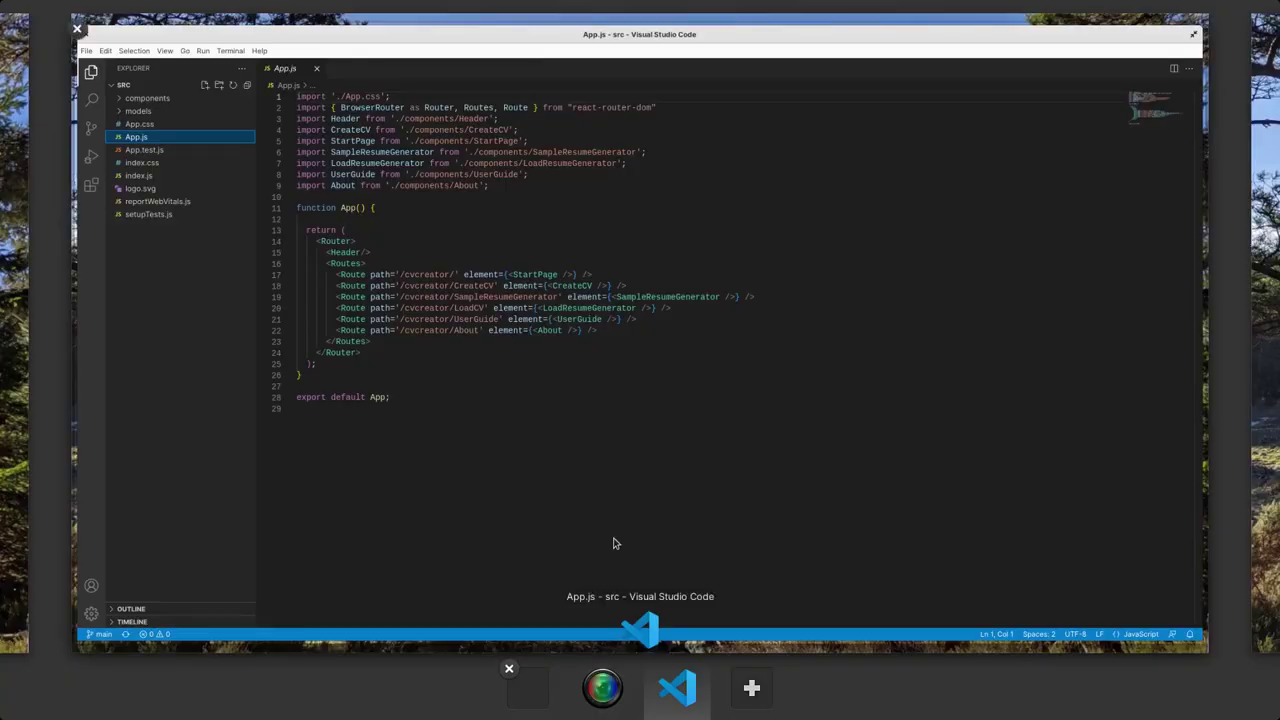
Step: Switch to the Visual Studio Code window and look over the popular extensions available in the marketplace
{"action": "left_click", "coordinate": [615, 543]}
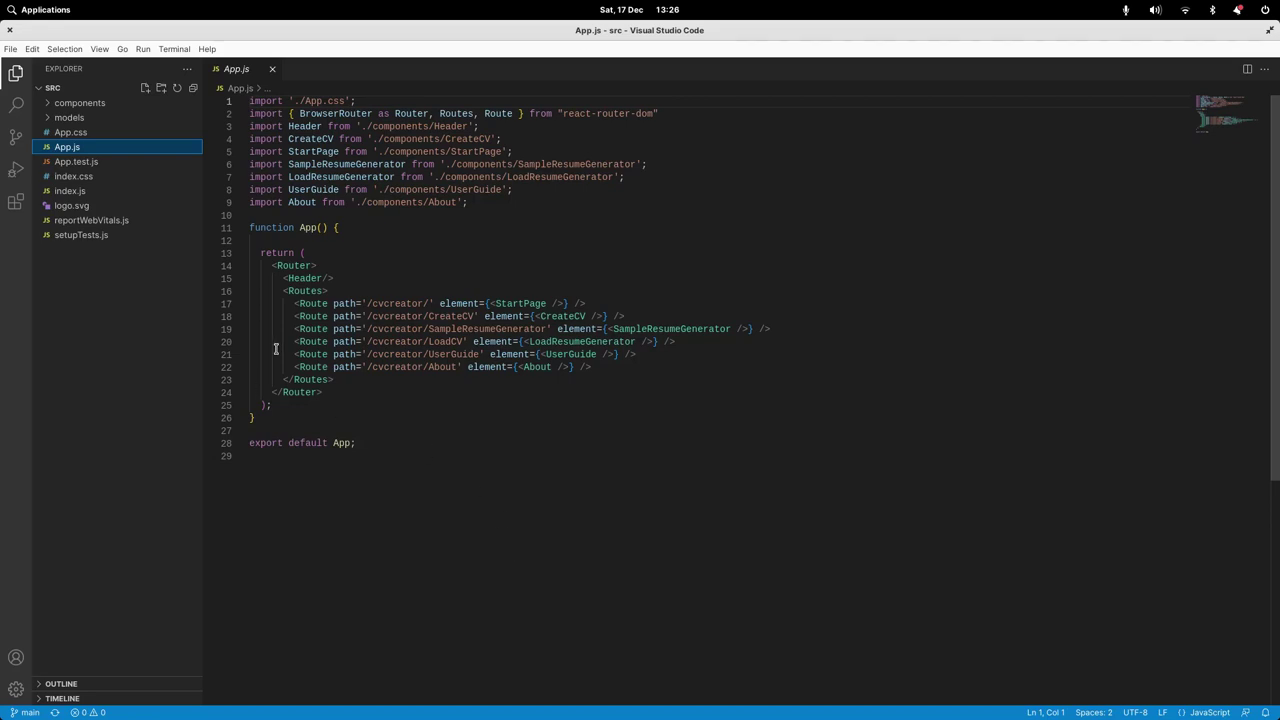
{"action": "left_click", "coordinate": [16, 202]}
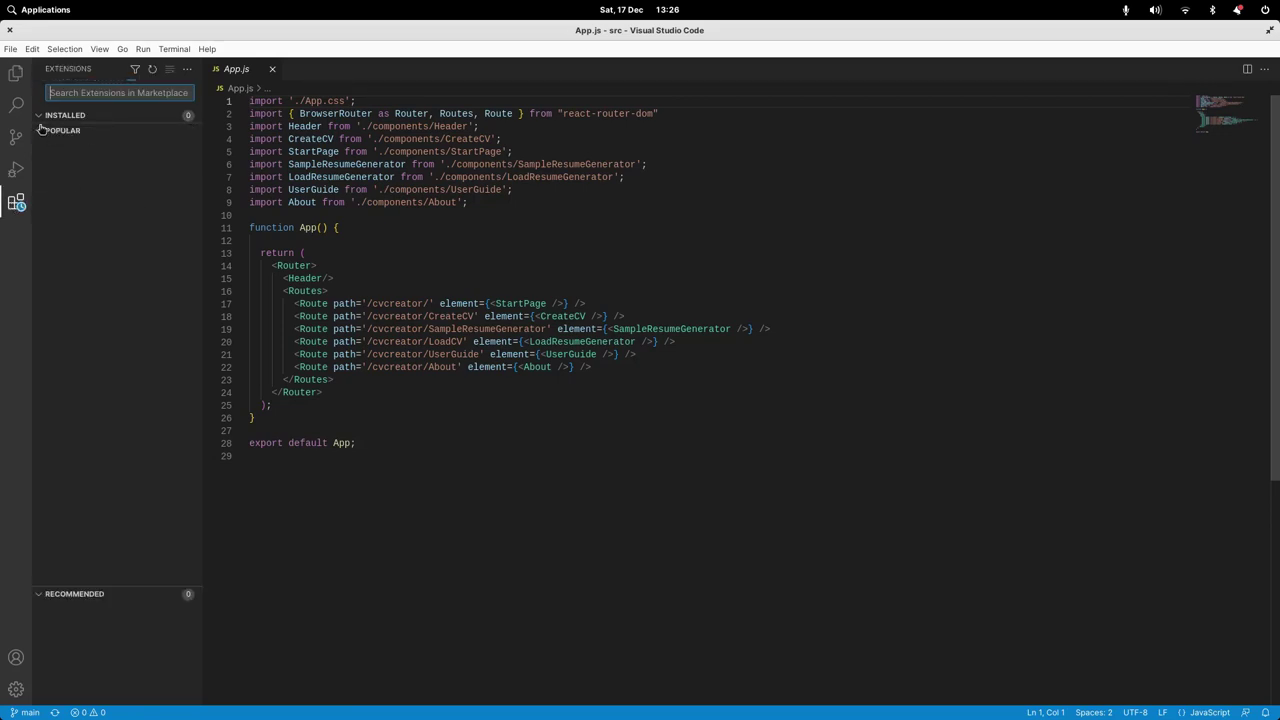
{"action": "left_click", "coordinate": [41, 131]}
{"action": "left_click", "coordinate": [41, 131]}
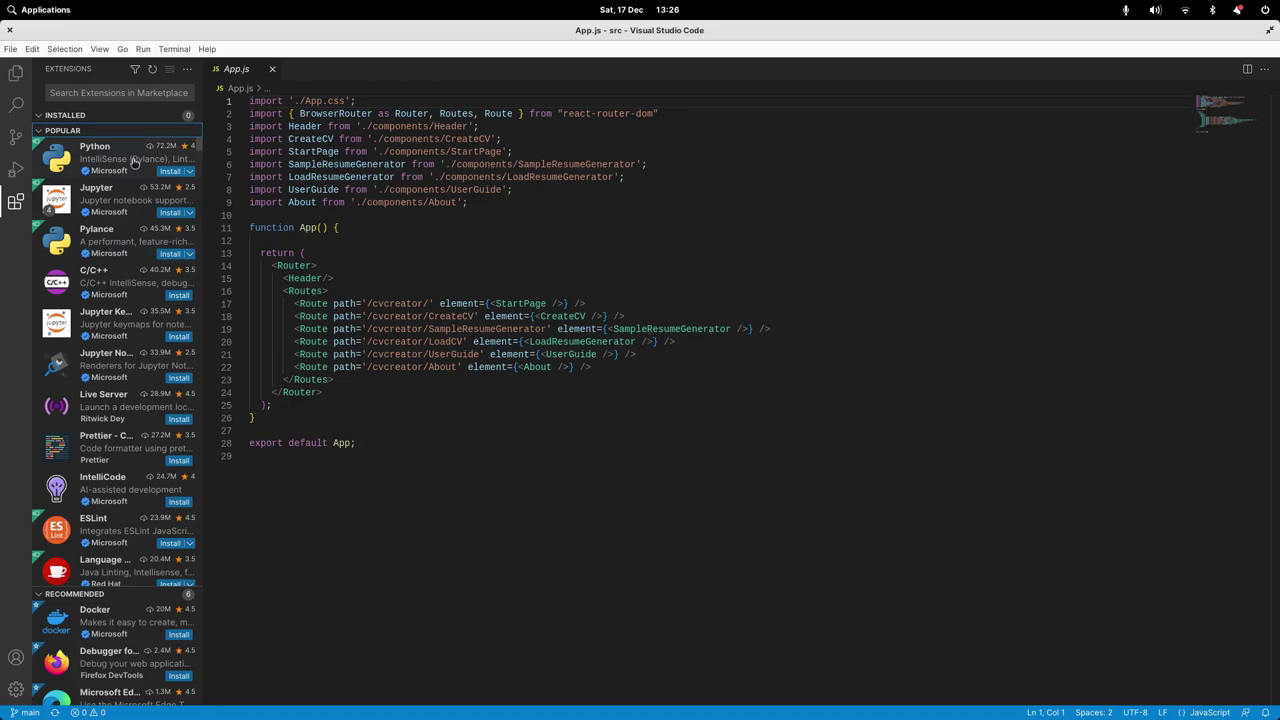
{"action": "mouse_move", "coordinate": [137, 370]}
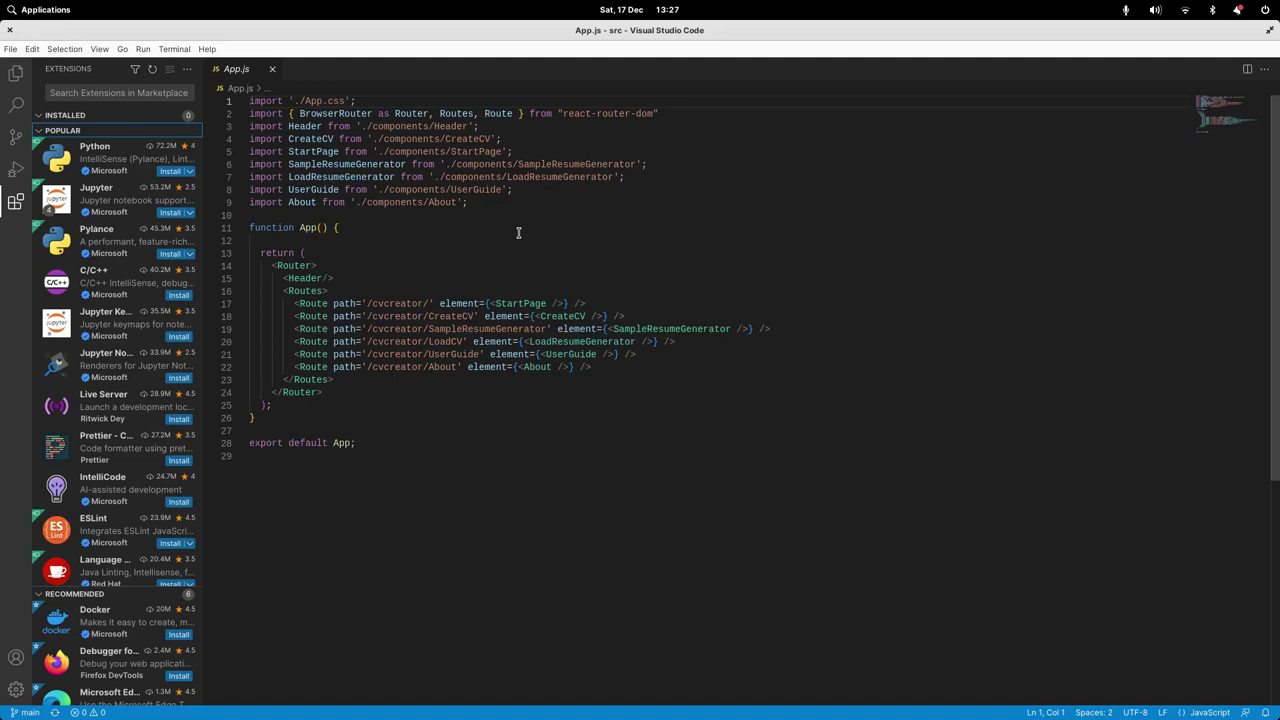
{"action": "left_click", "coordinate": [445, 264]}
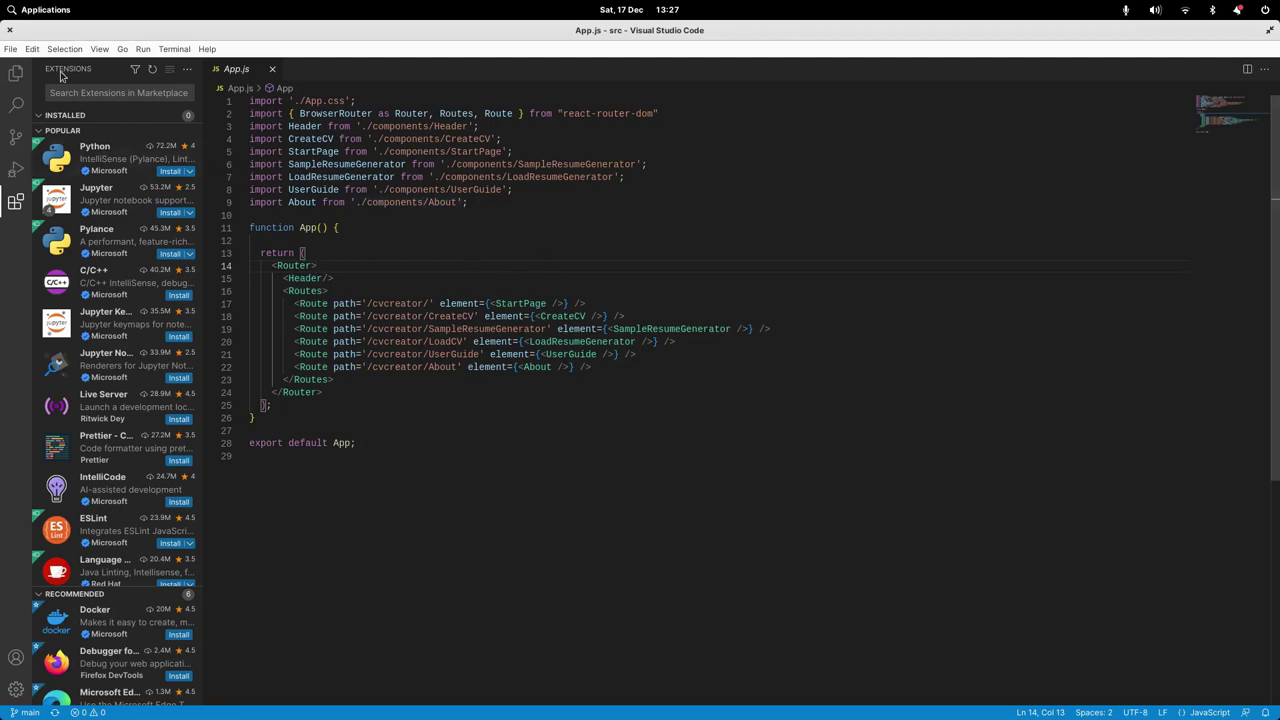
Step: Return to the project's file list, expand the components folder and open EditPersonalDetails.js
{"action": "left_click", "coordinate": [16, 74]}
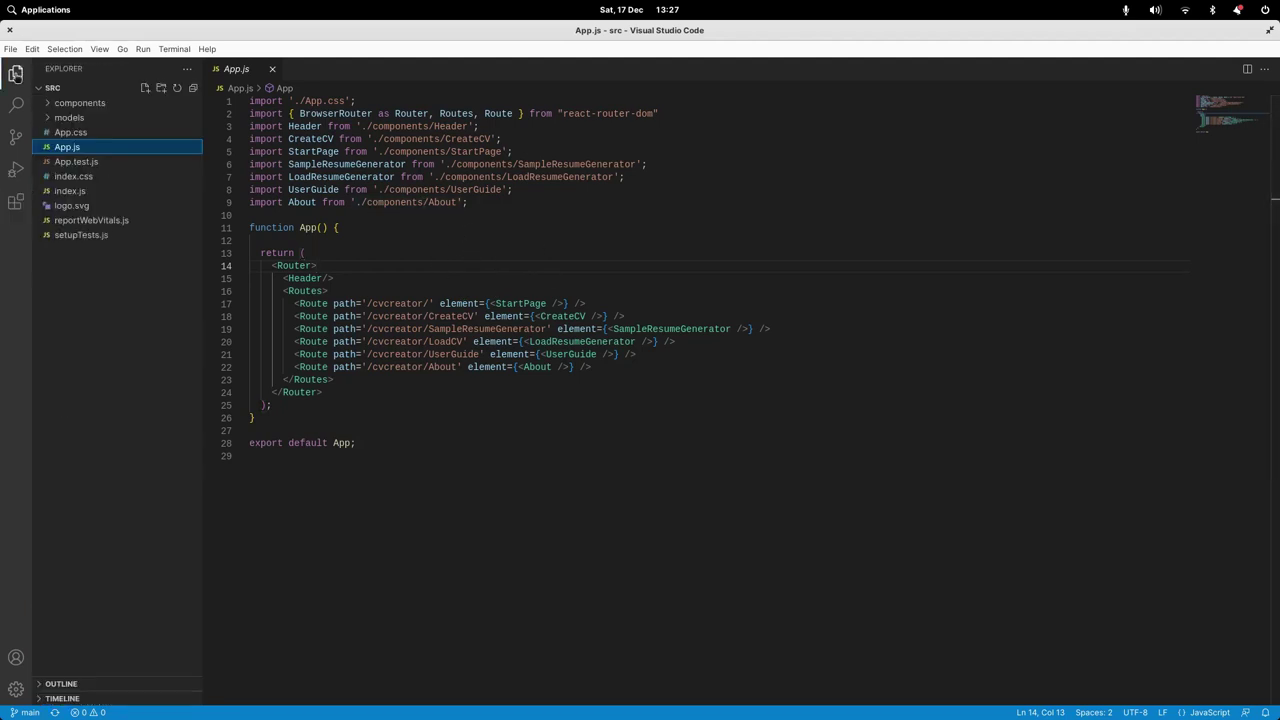
{"action": "left_click", "coordinate": [57, 104]}
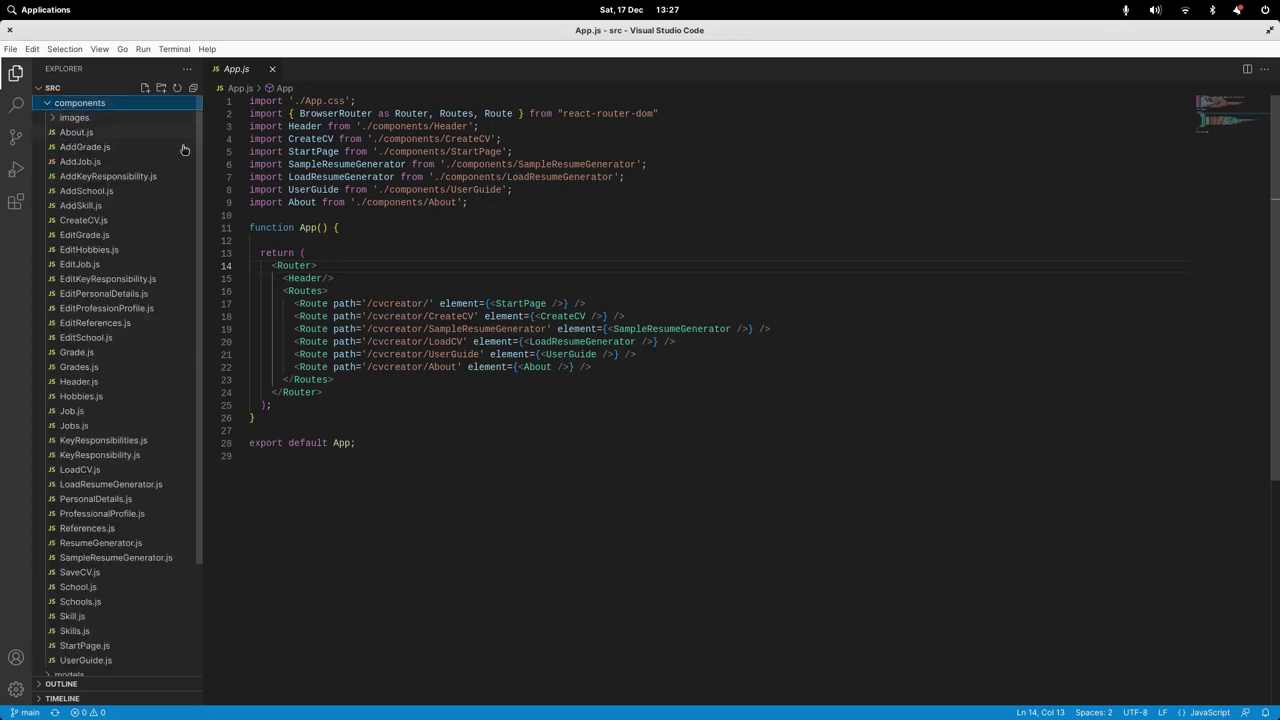
{"action": "left_click", "coordinate": [100, 293]}
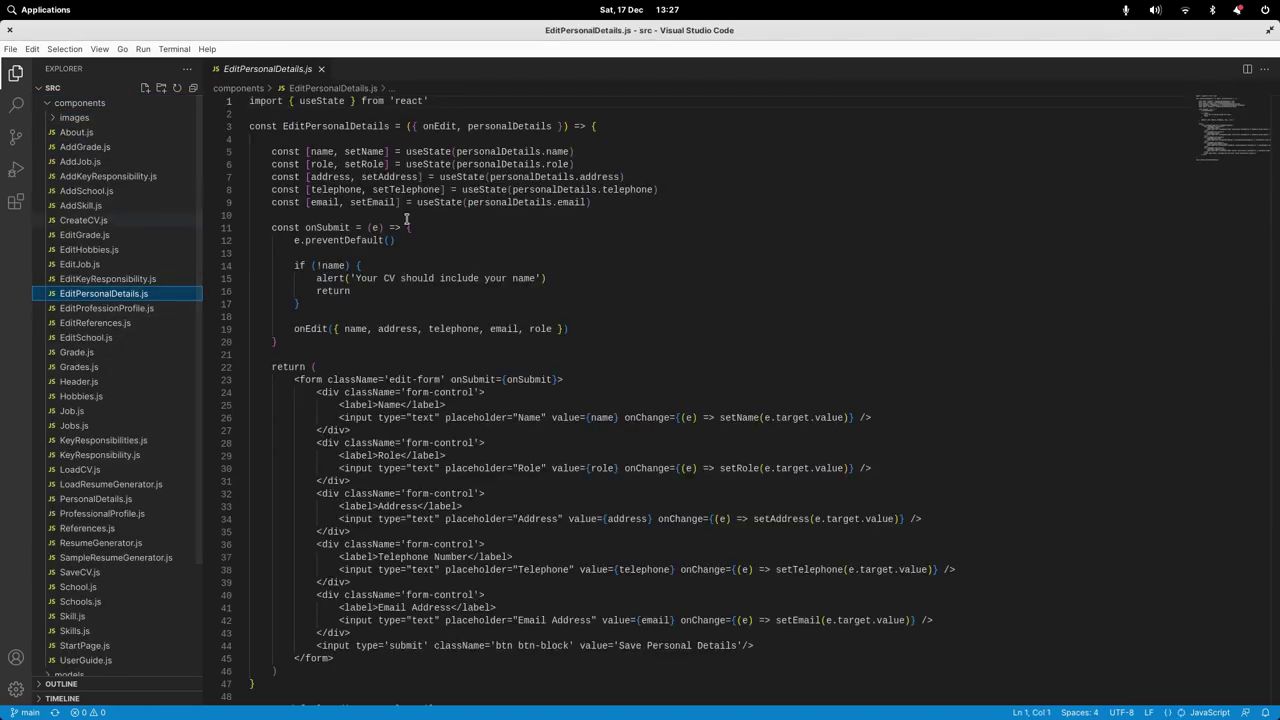